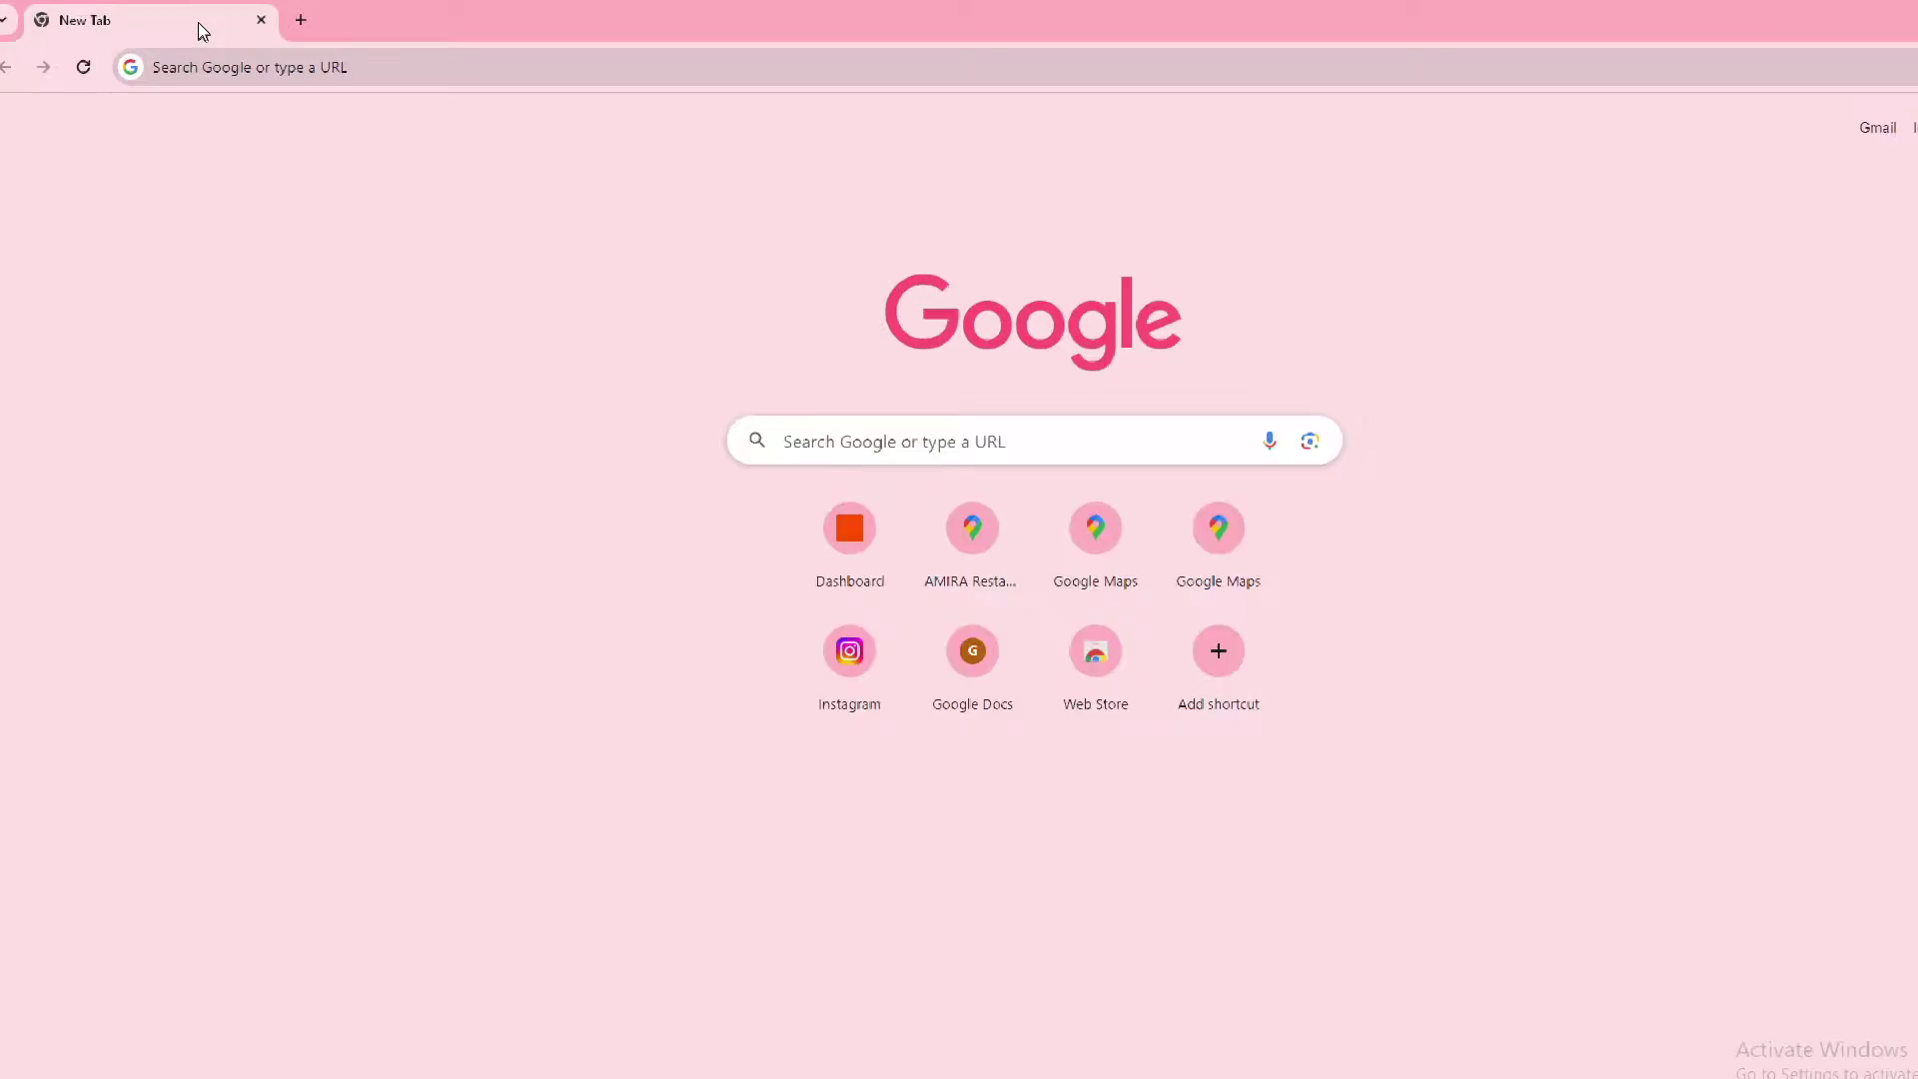
- Load zapier.com in Chrome by accepting the 'za' address bar suggestion
{"action": "left_click", "coordinate": [201, 95]}
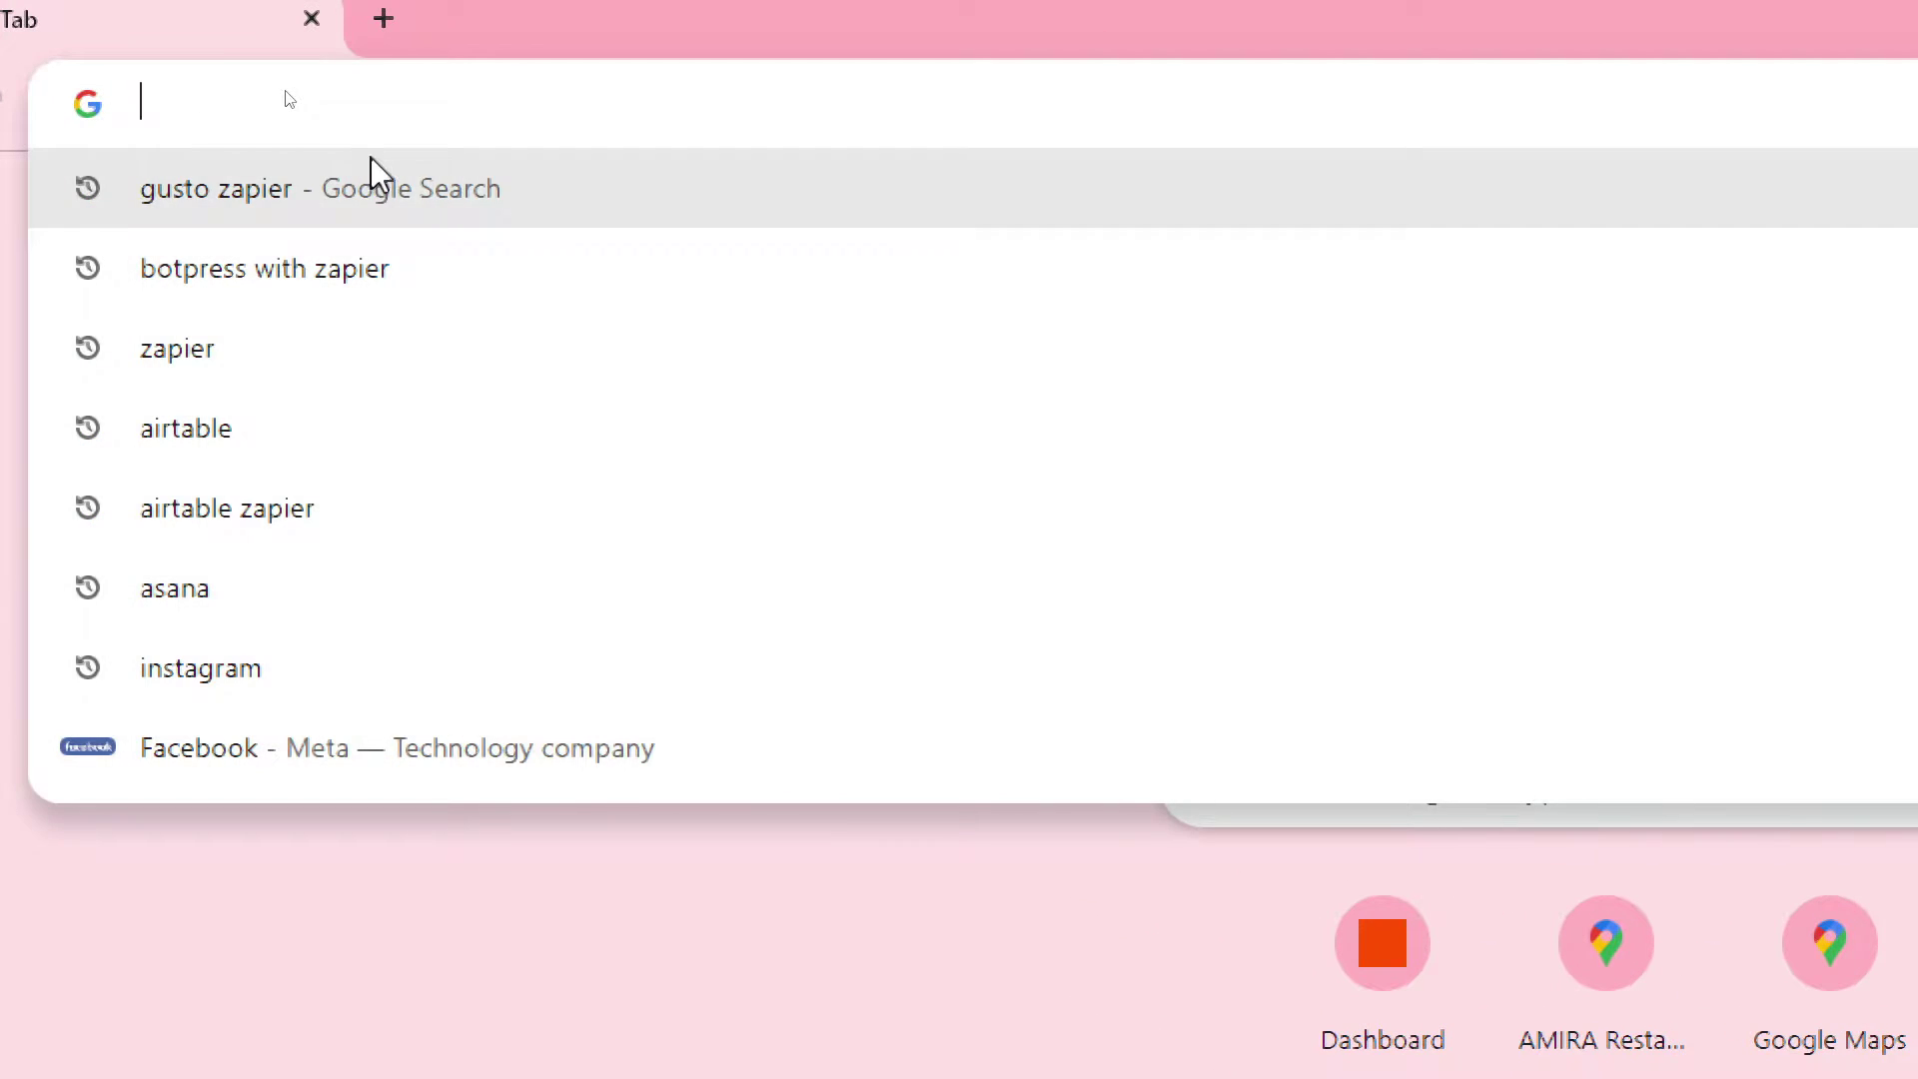
{"action": "type", "text": "za"}
{"action": "key", "text": "Return"}
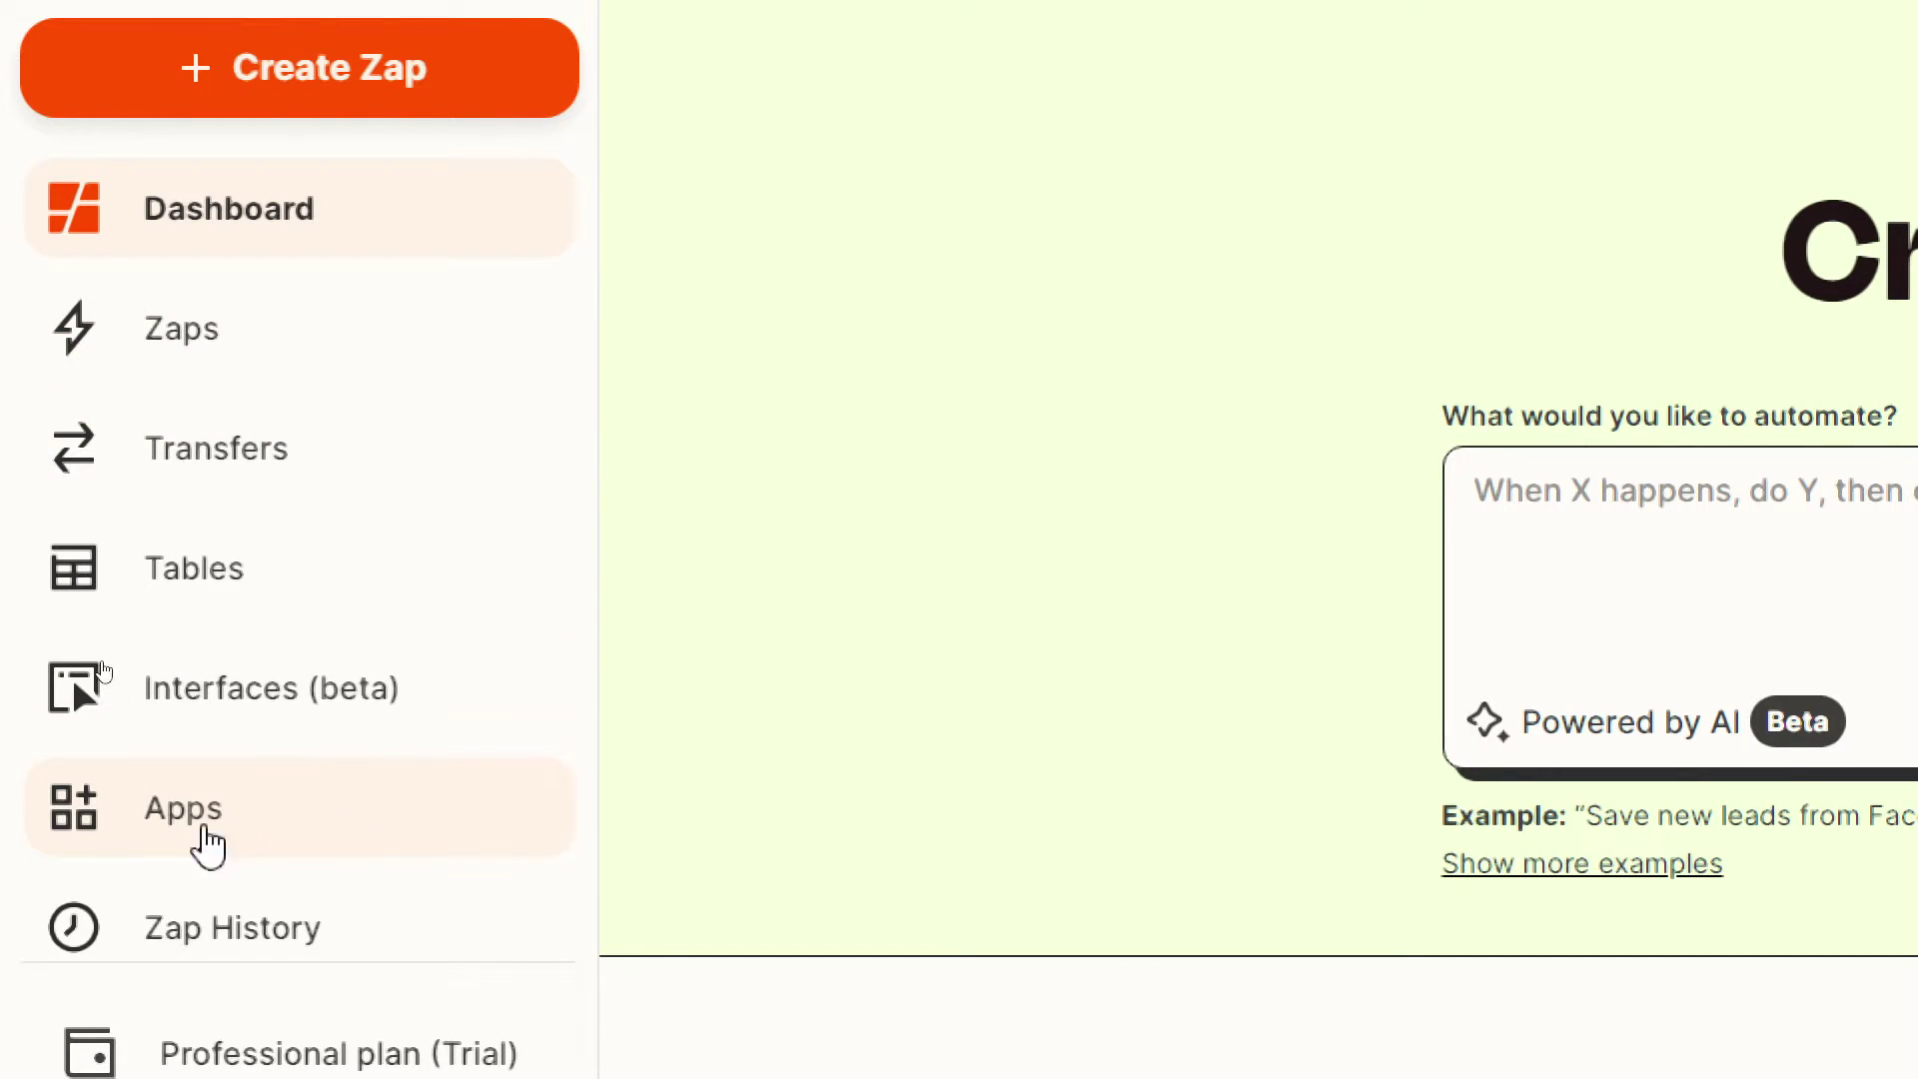
- Go to the Apps page and start a search of the connected apps
{"action": "left_click", "coordinate": [422, 789]}
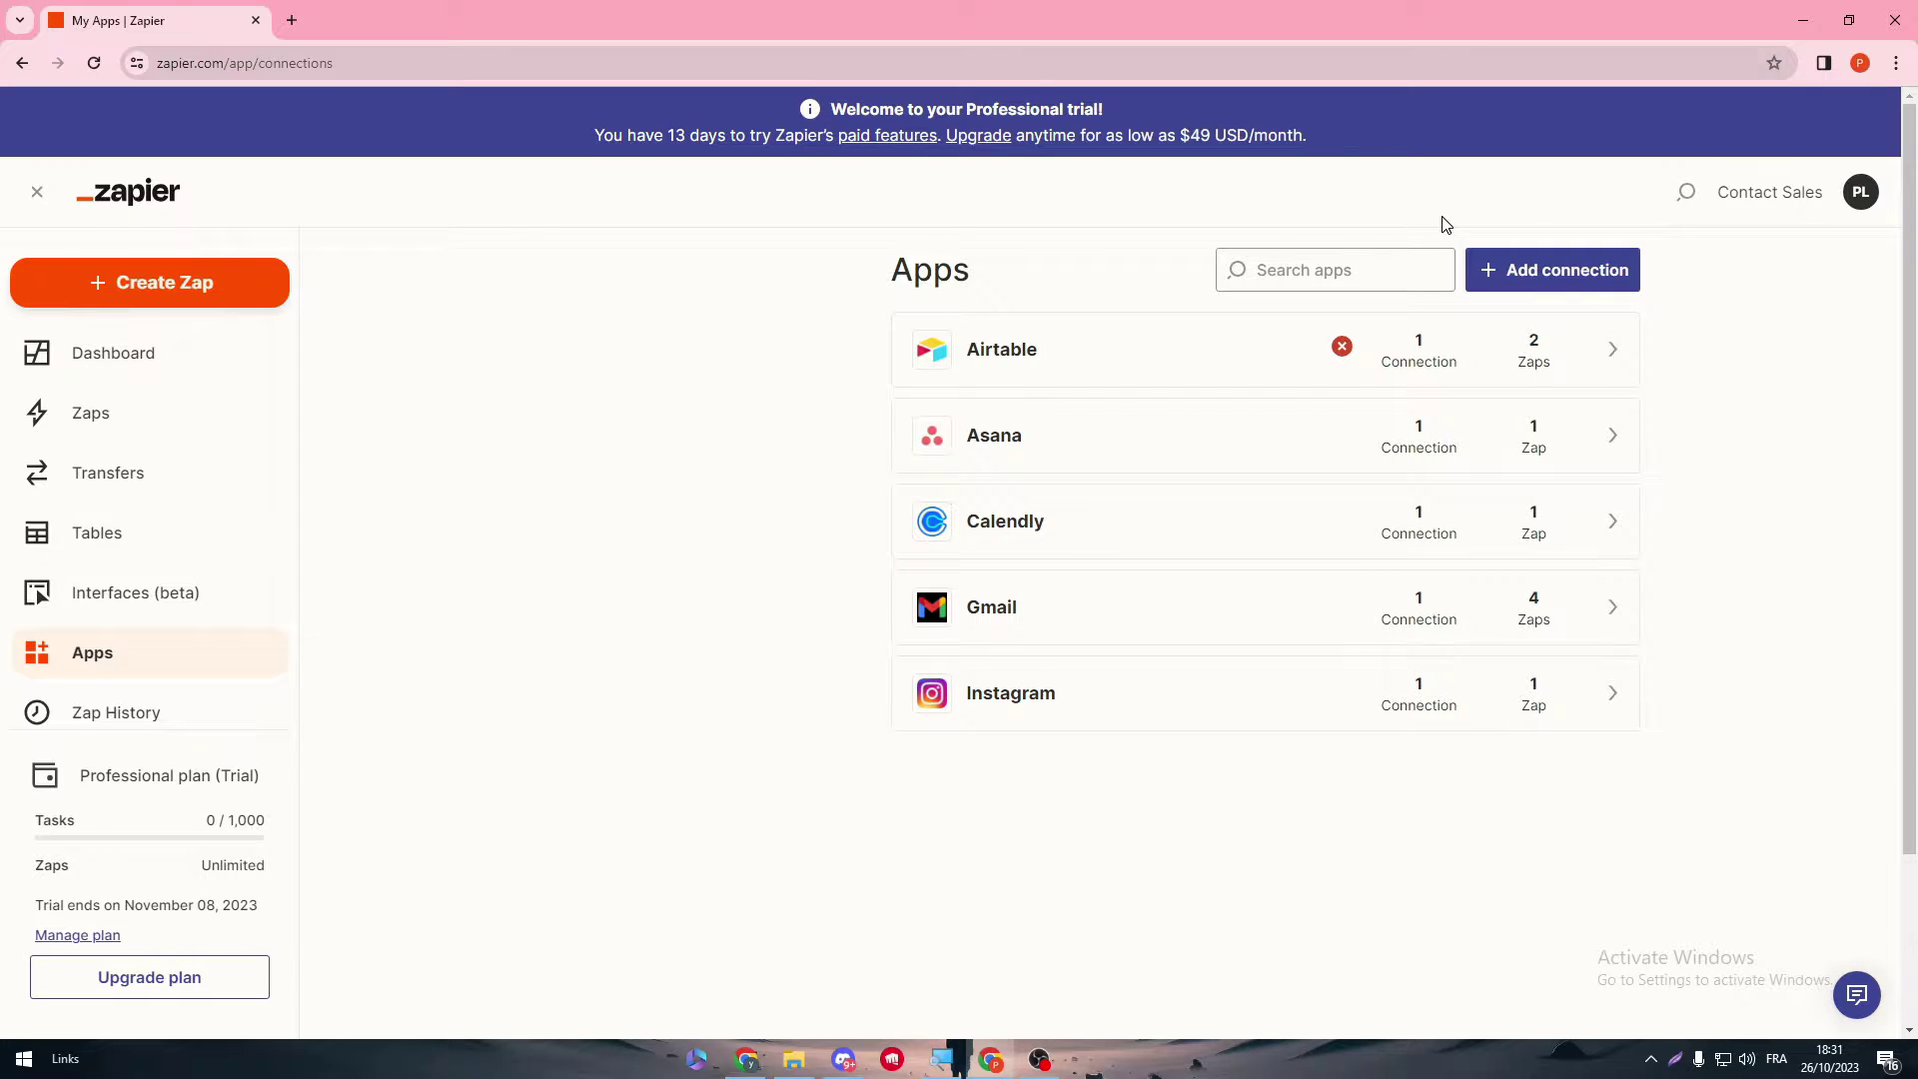
{"action": "left_click", "coordinate": [1377, 284]}
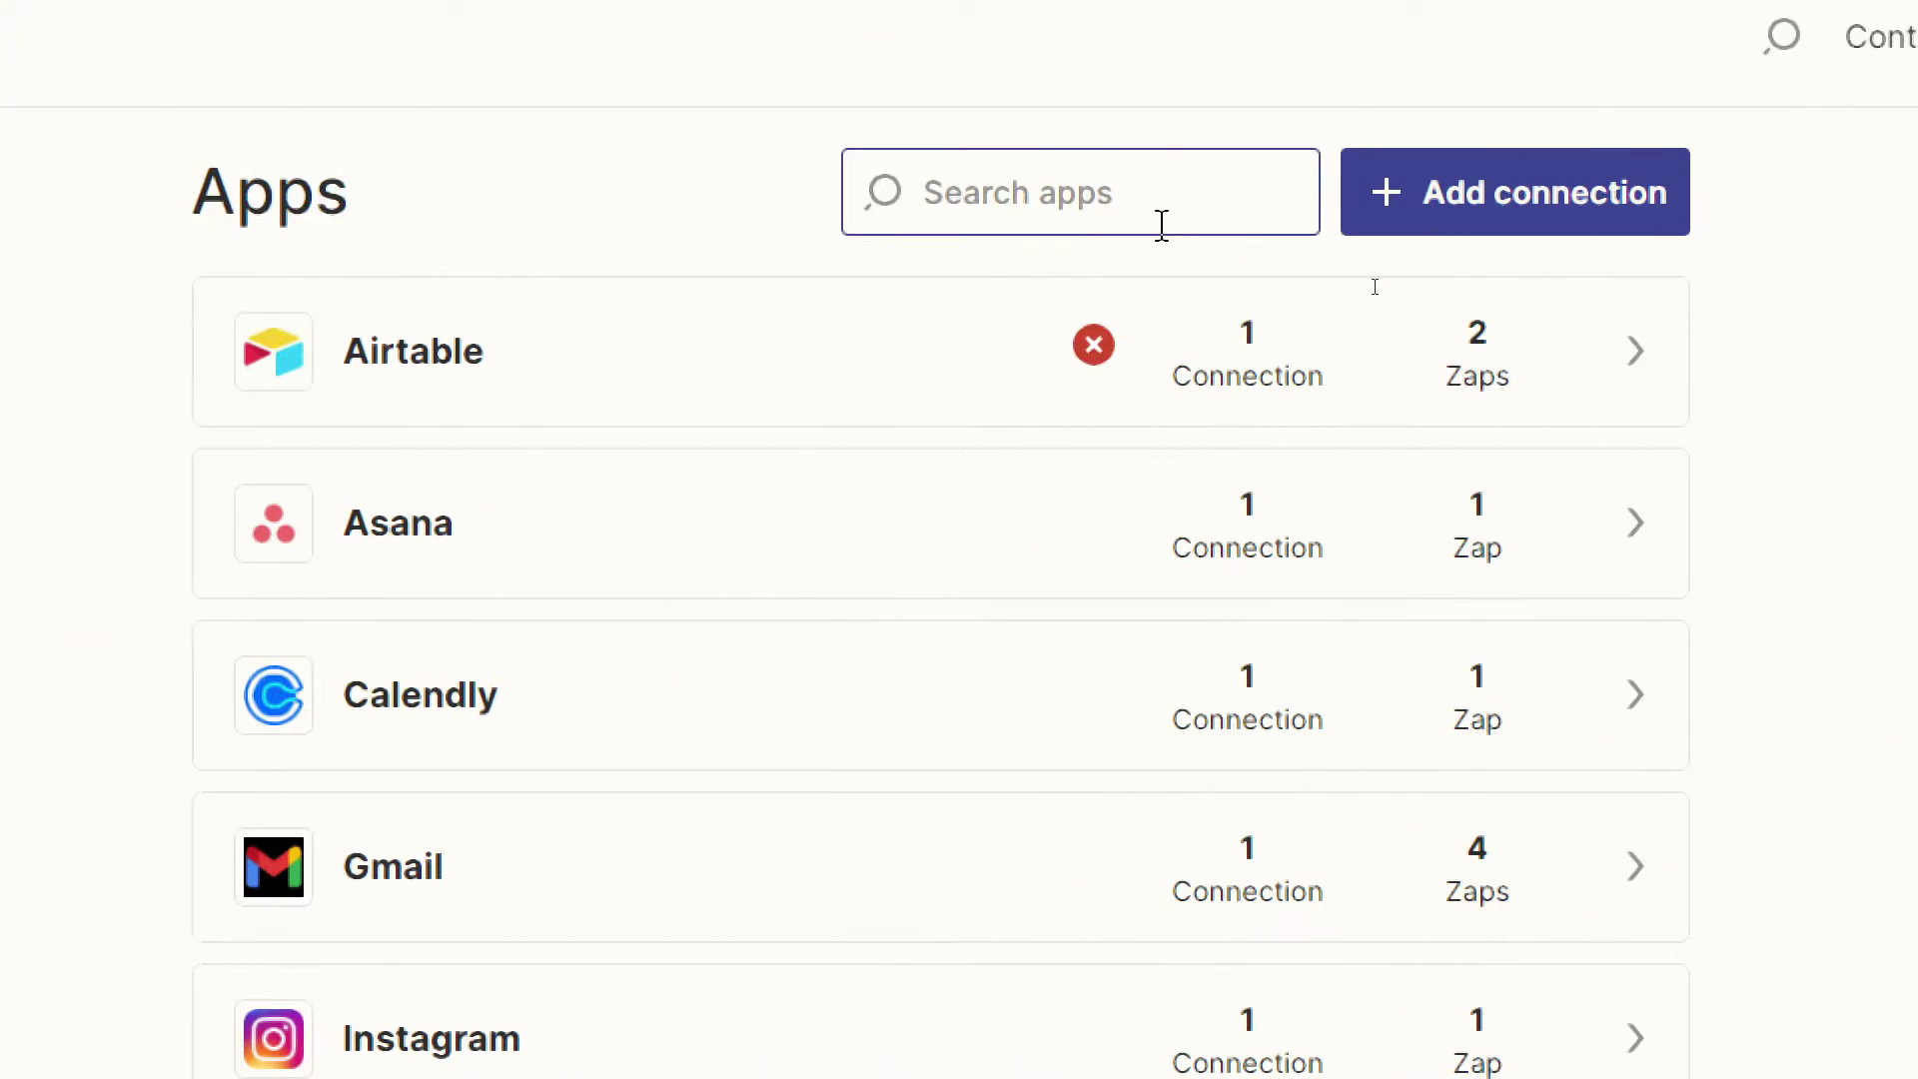
{"action": "type", "text": "hellum 10"}
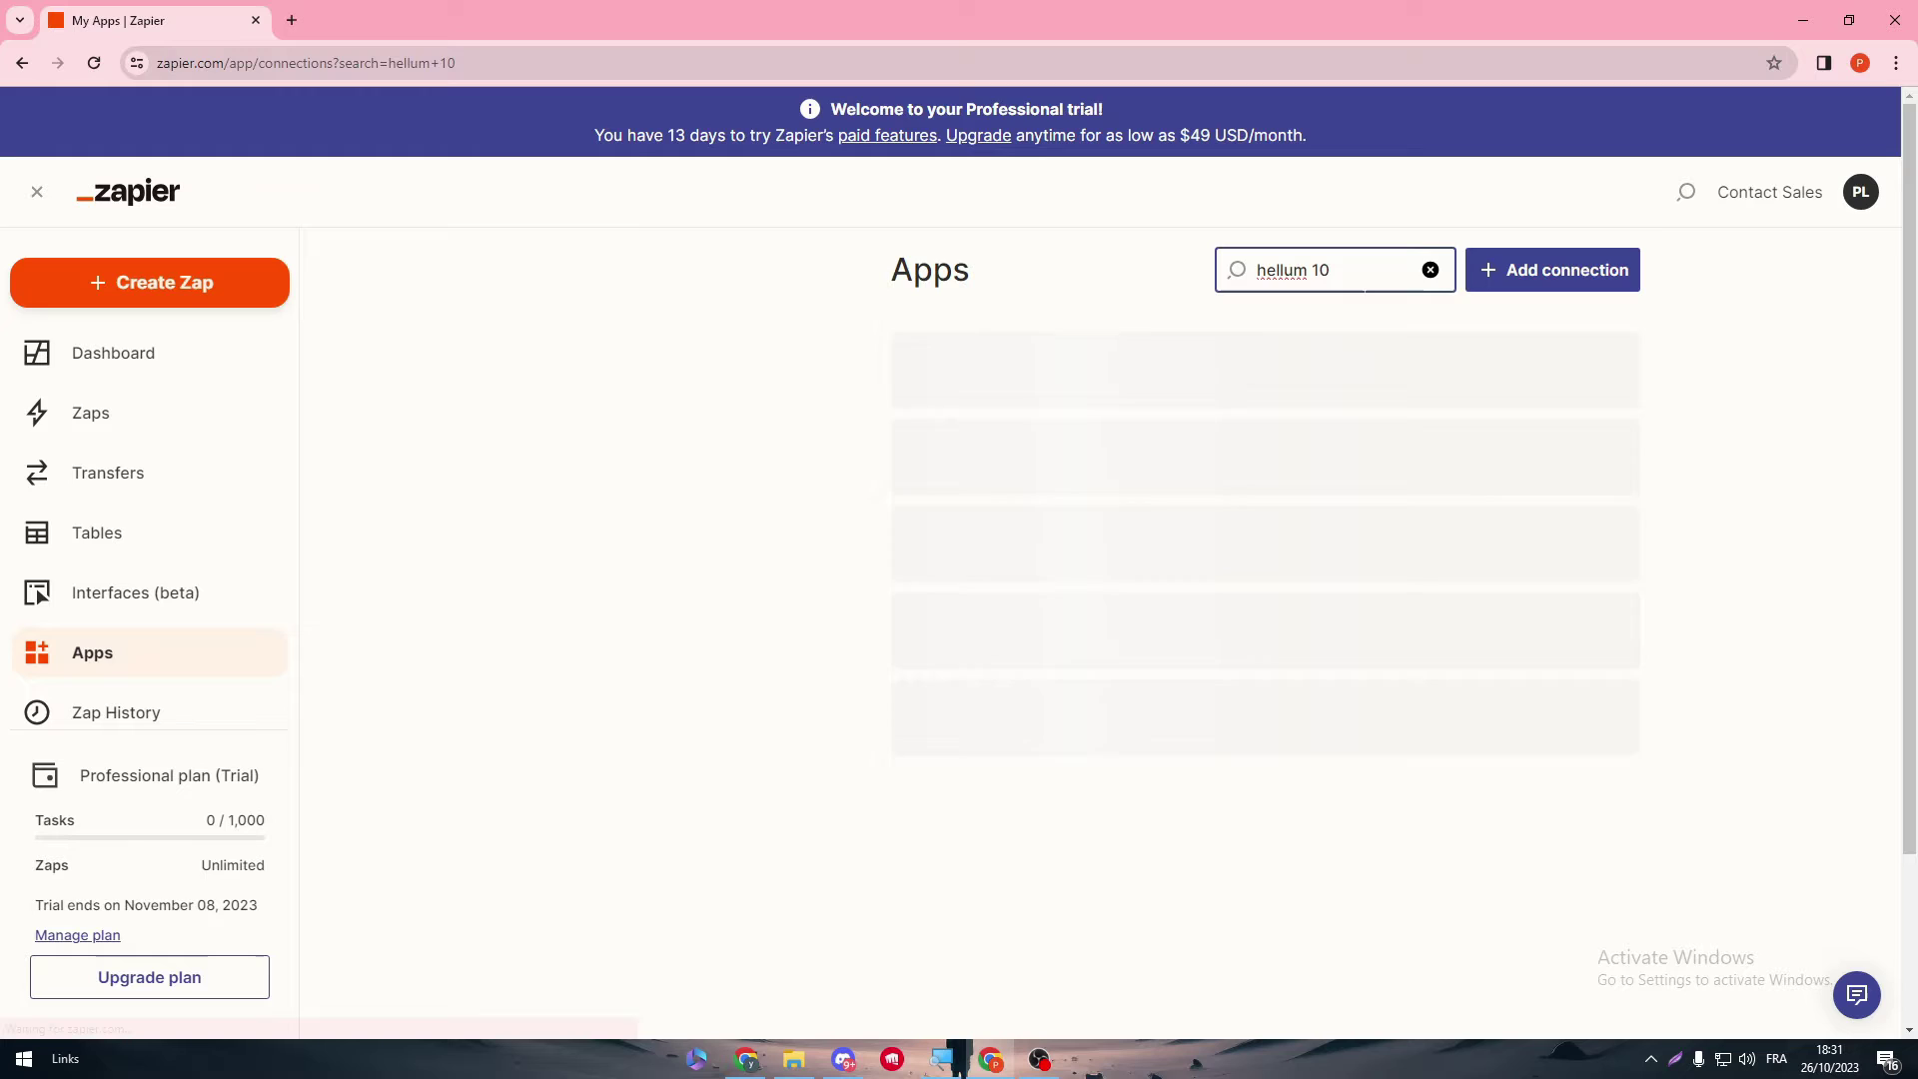
- Correct the search term to 'helium' so Portals by Helium10 is offered as a new connection
{"action": "key", "text": "BackSpace"}
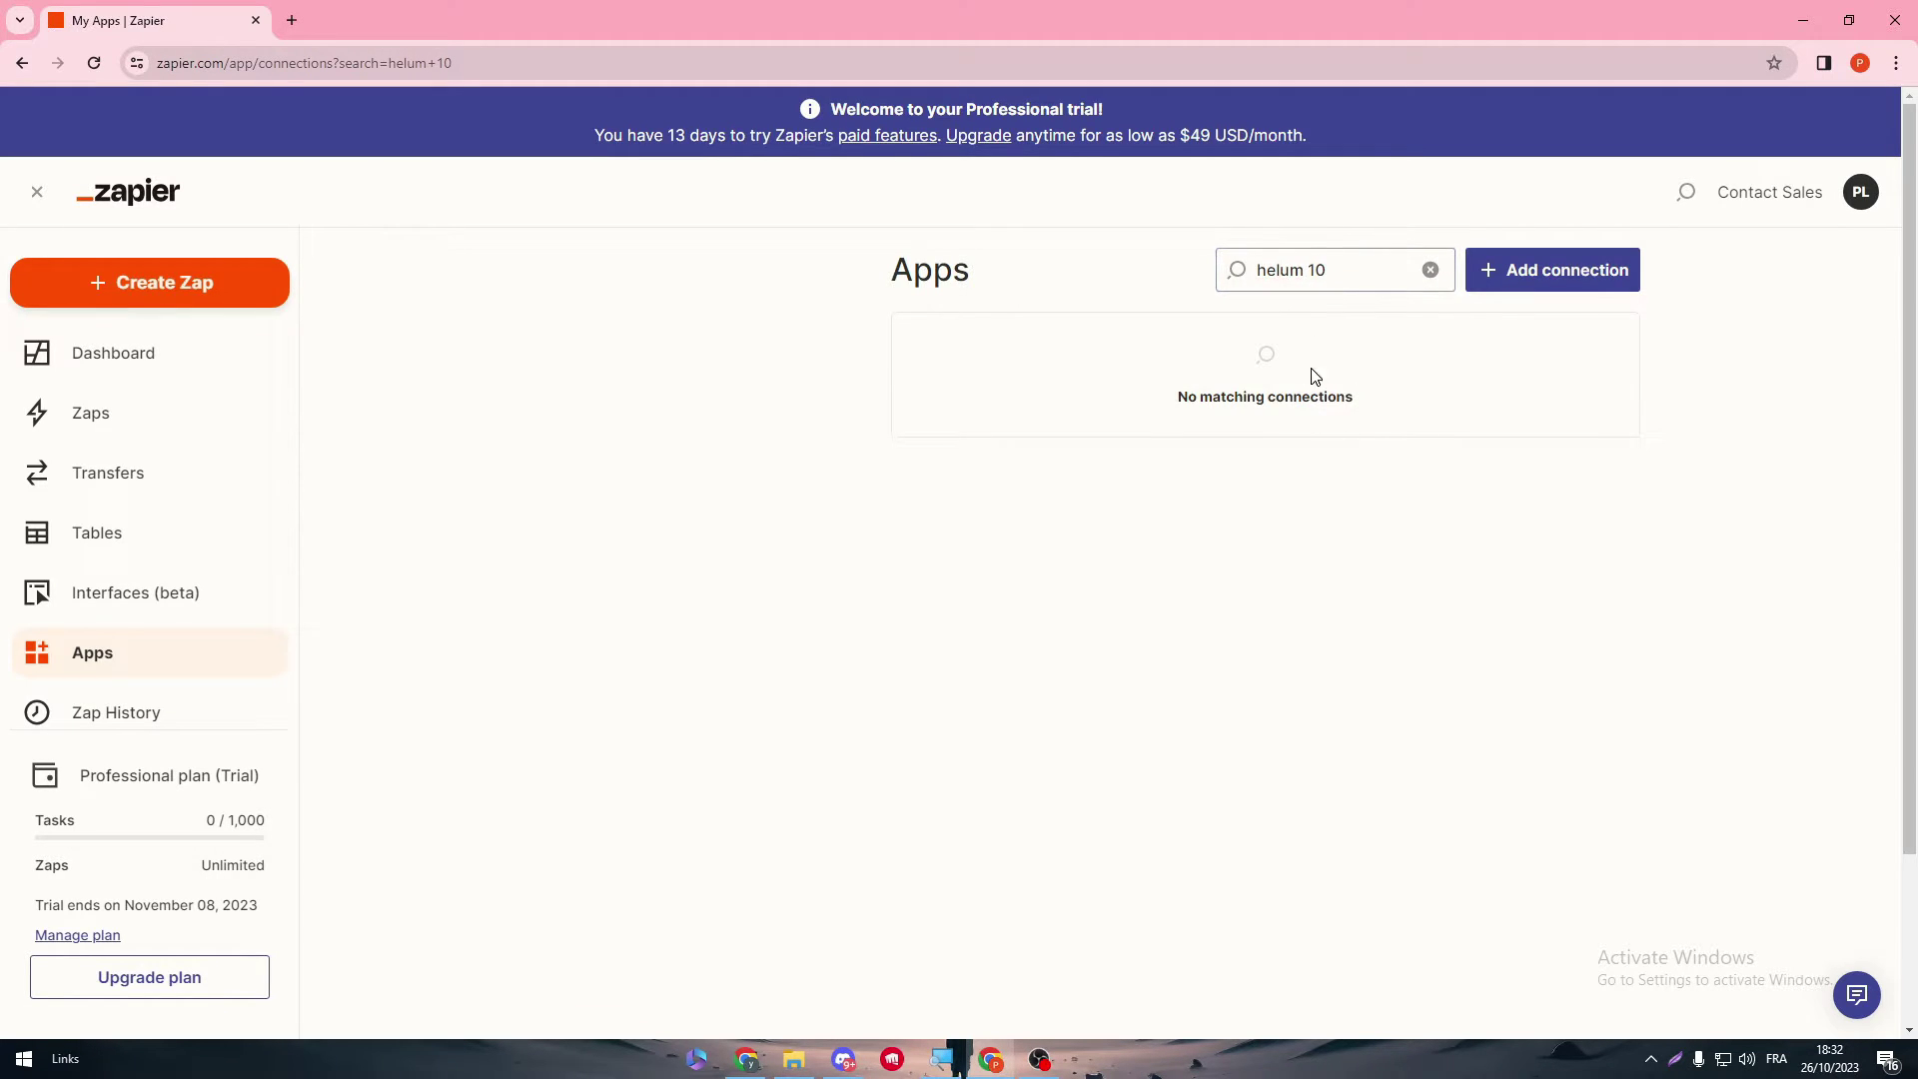
{"action": "double_click", "coordinate": [1317, 270]}
{"action": "key", "text": "BackSpace"}
{"action": "key", "text": "Left"}
{"action": "key", "text": "Left"}
{"action": "type", "text": "i"}
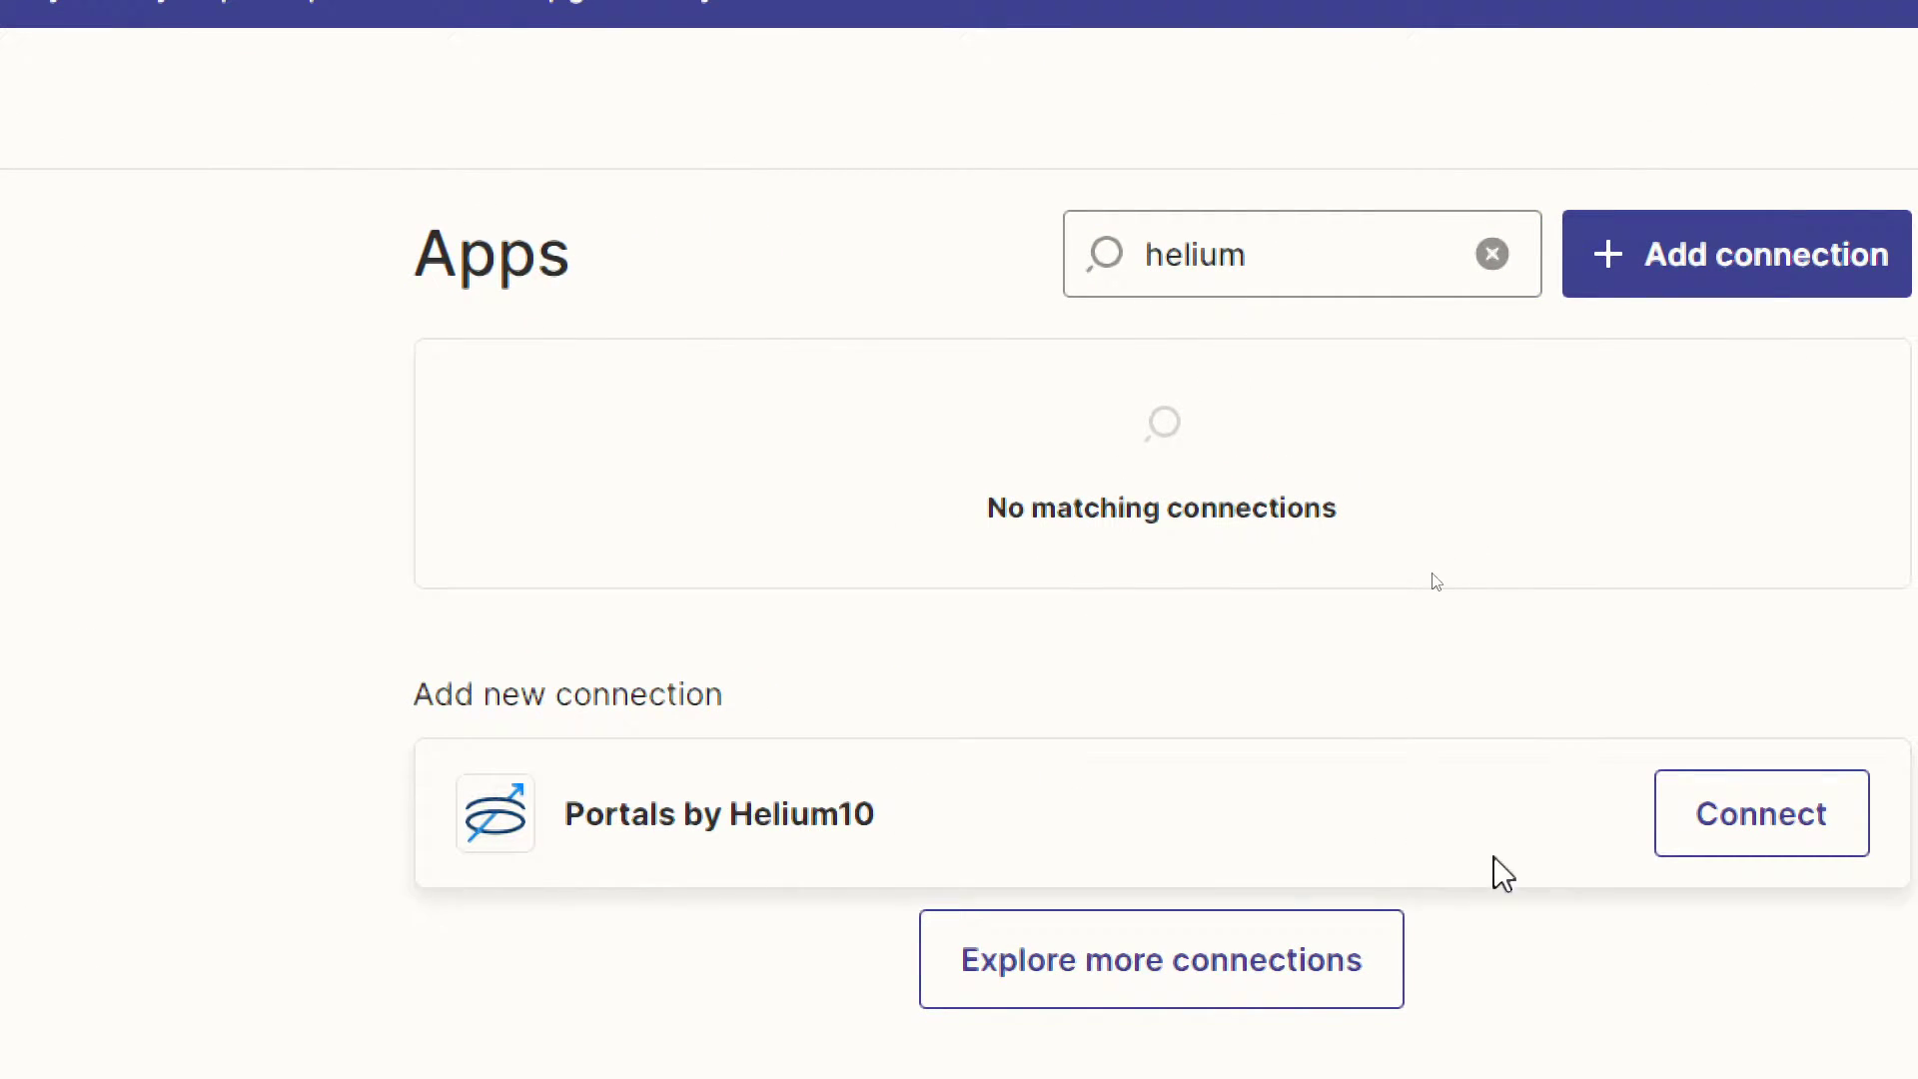
{"action": "left_click_drag", "start_coordinate": [571, 856], "coordinate": [777, 818]}
{"action": "left_click", "coordinate": [1149, 640]}
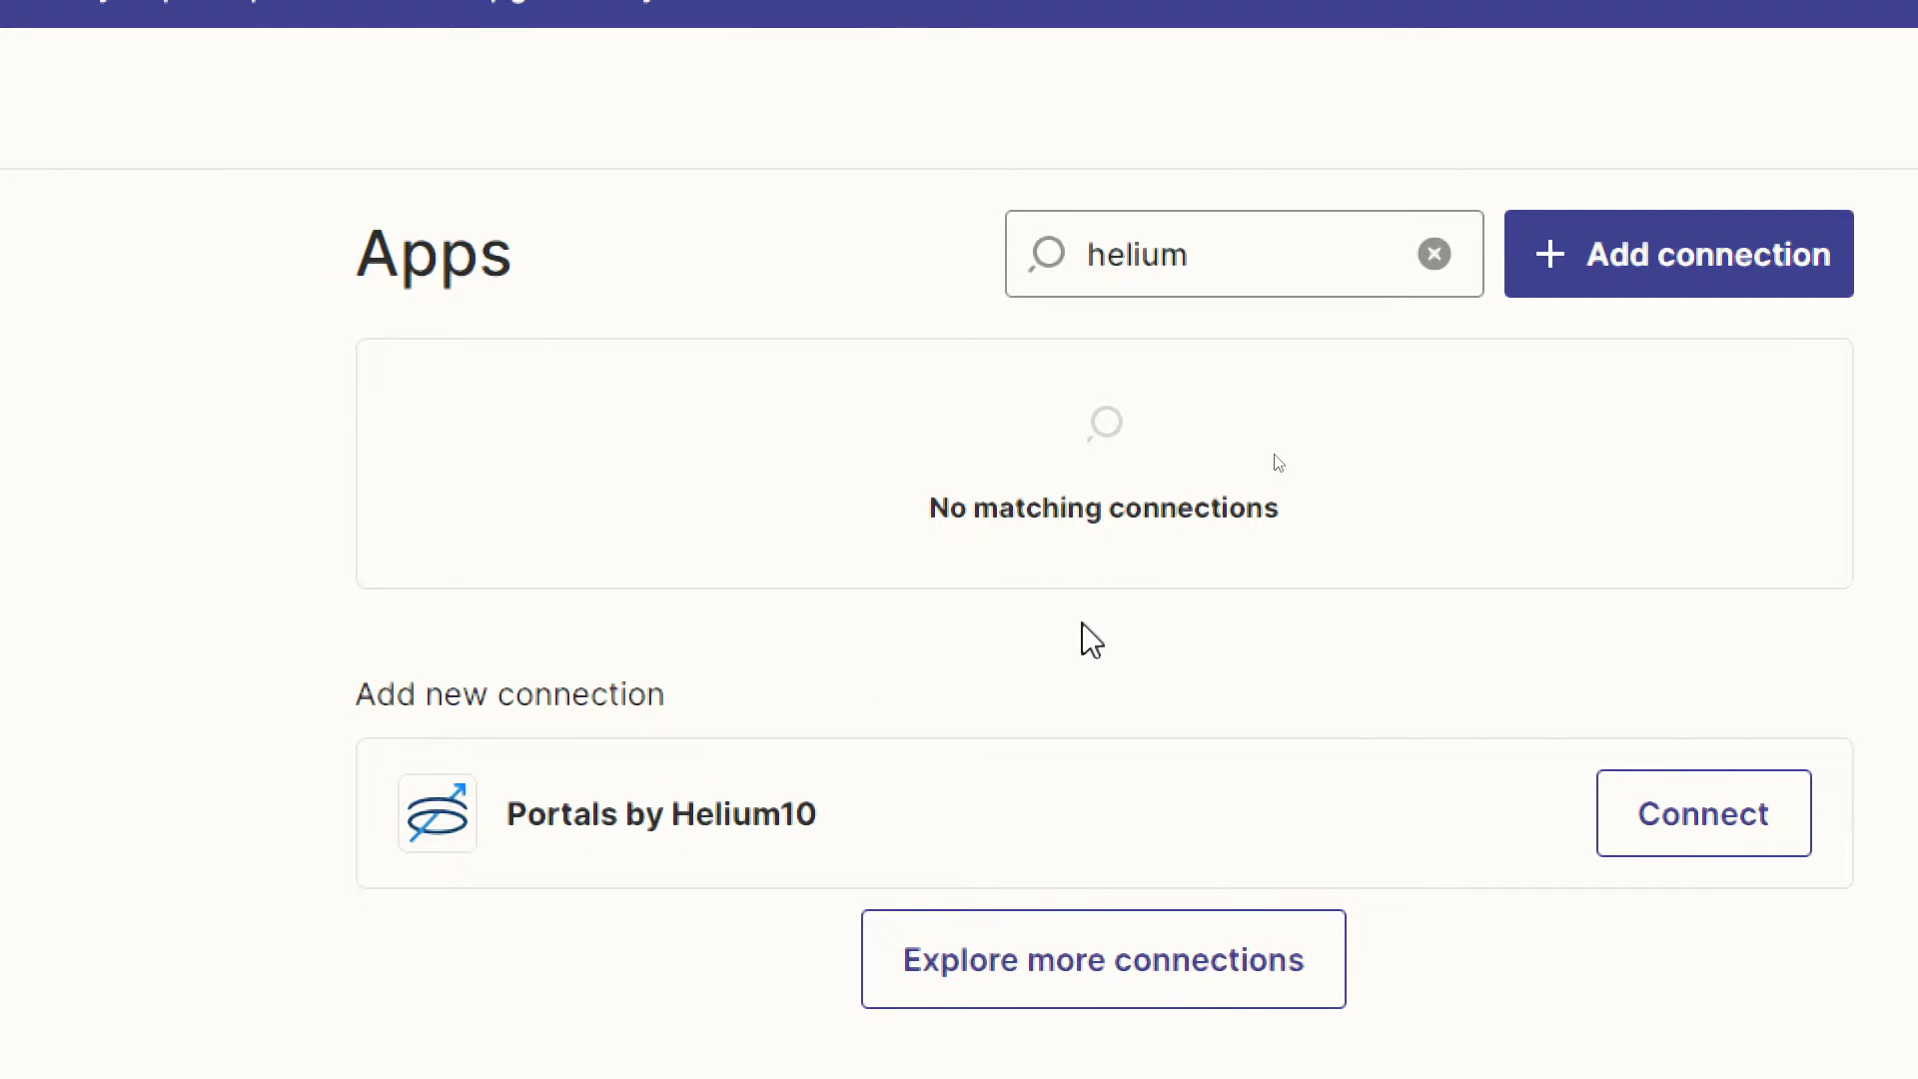
- Begin connecting Portals by Helium10 and centre its API-key authorization window
{"action": "left_click", "coordinate": [1713, 839]}
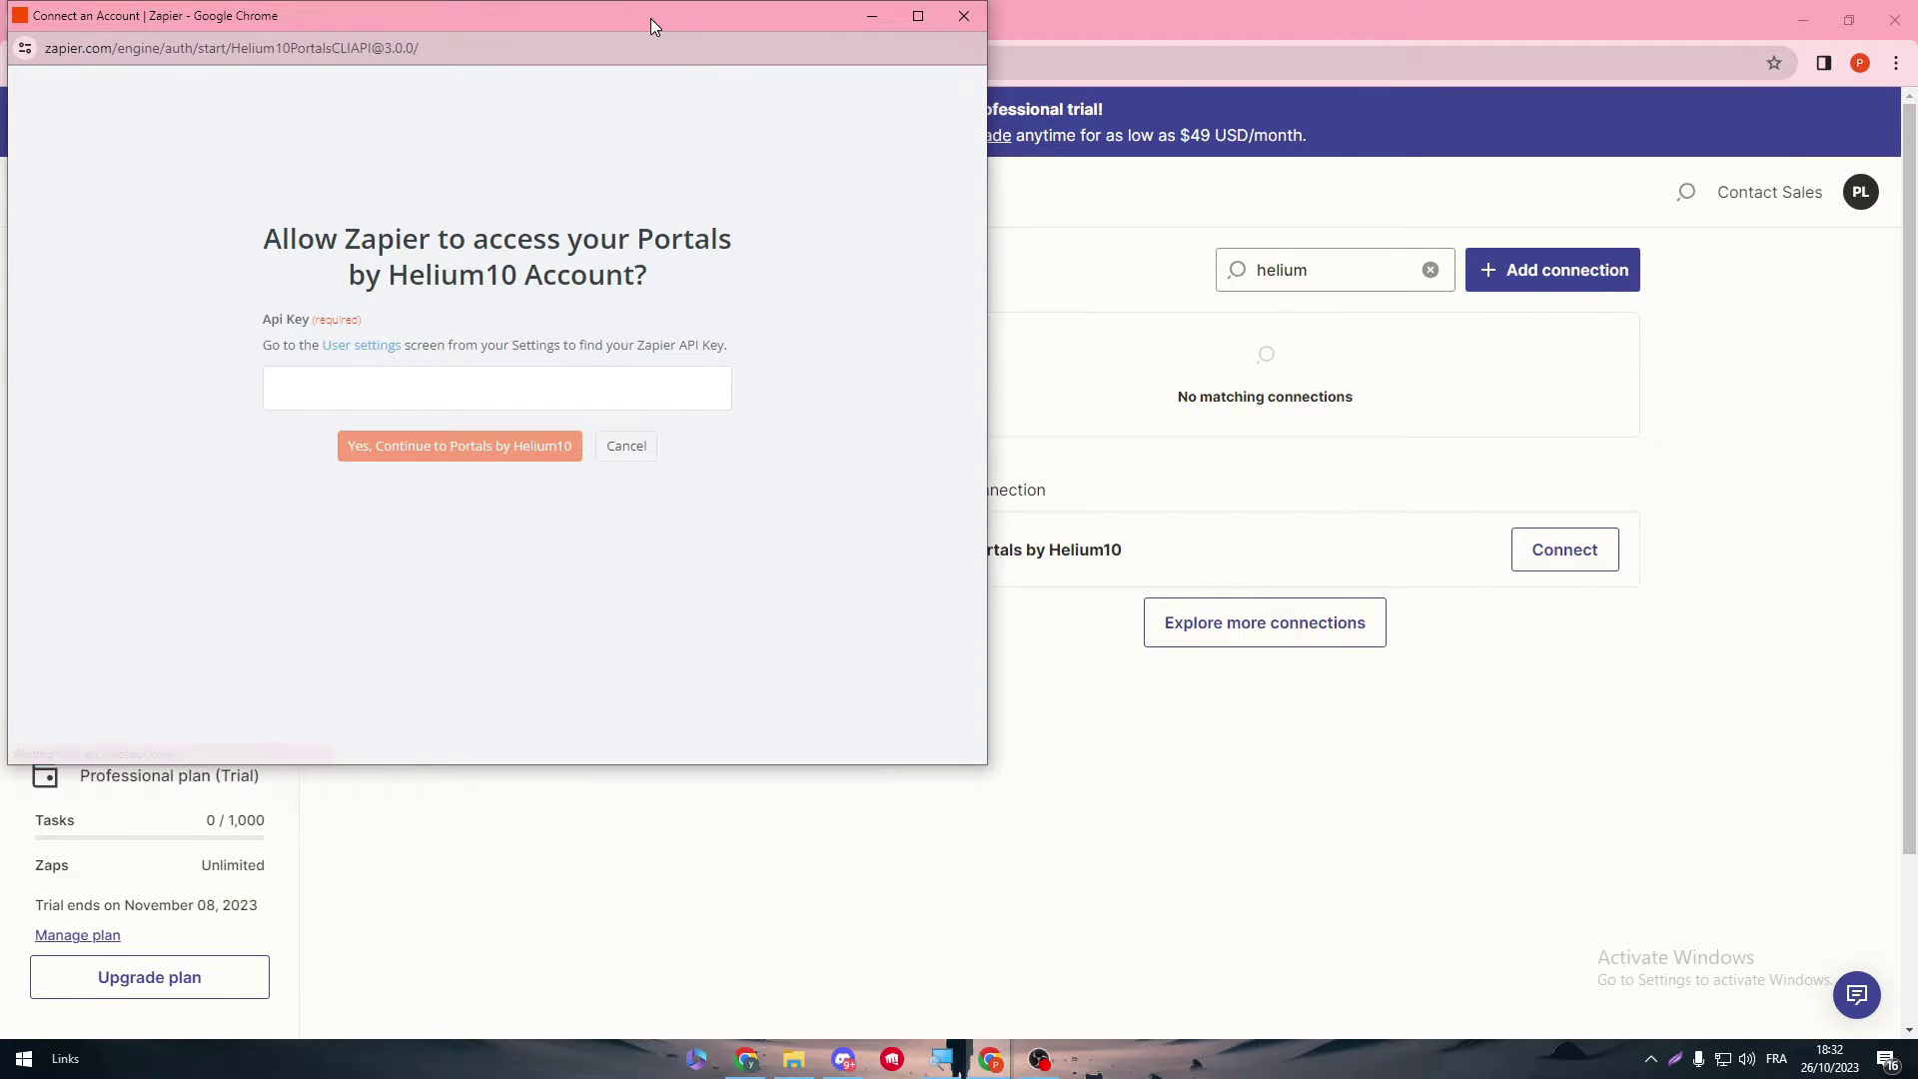
{"action": "left_click_drag", "start_coordinate": [0, 0], "coordinate": [783, 152]}
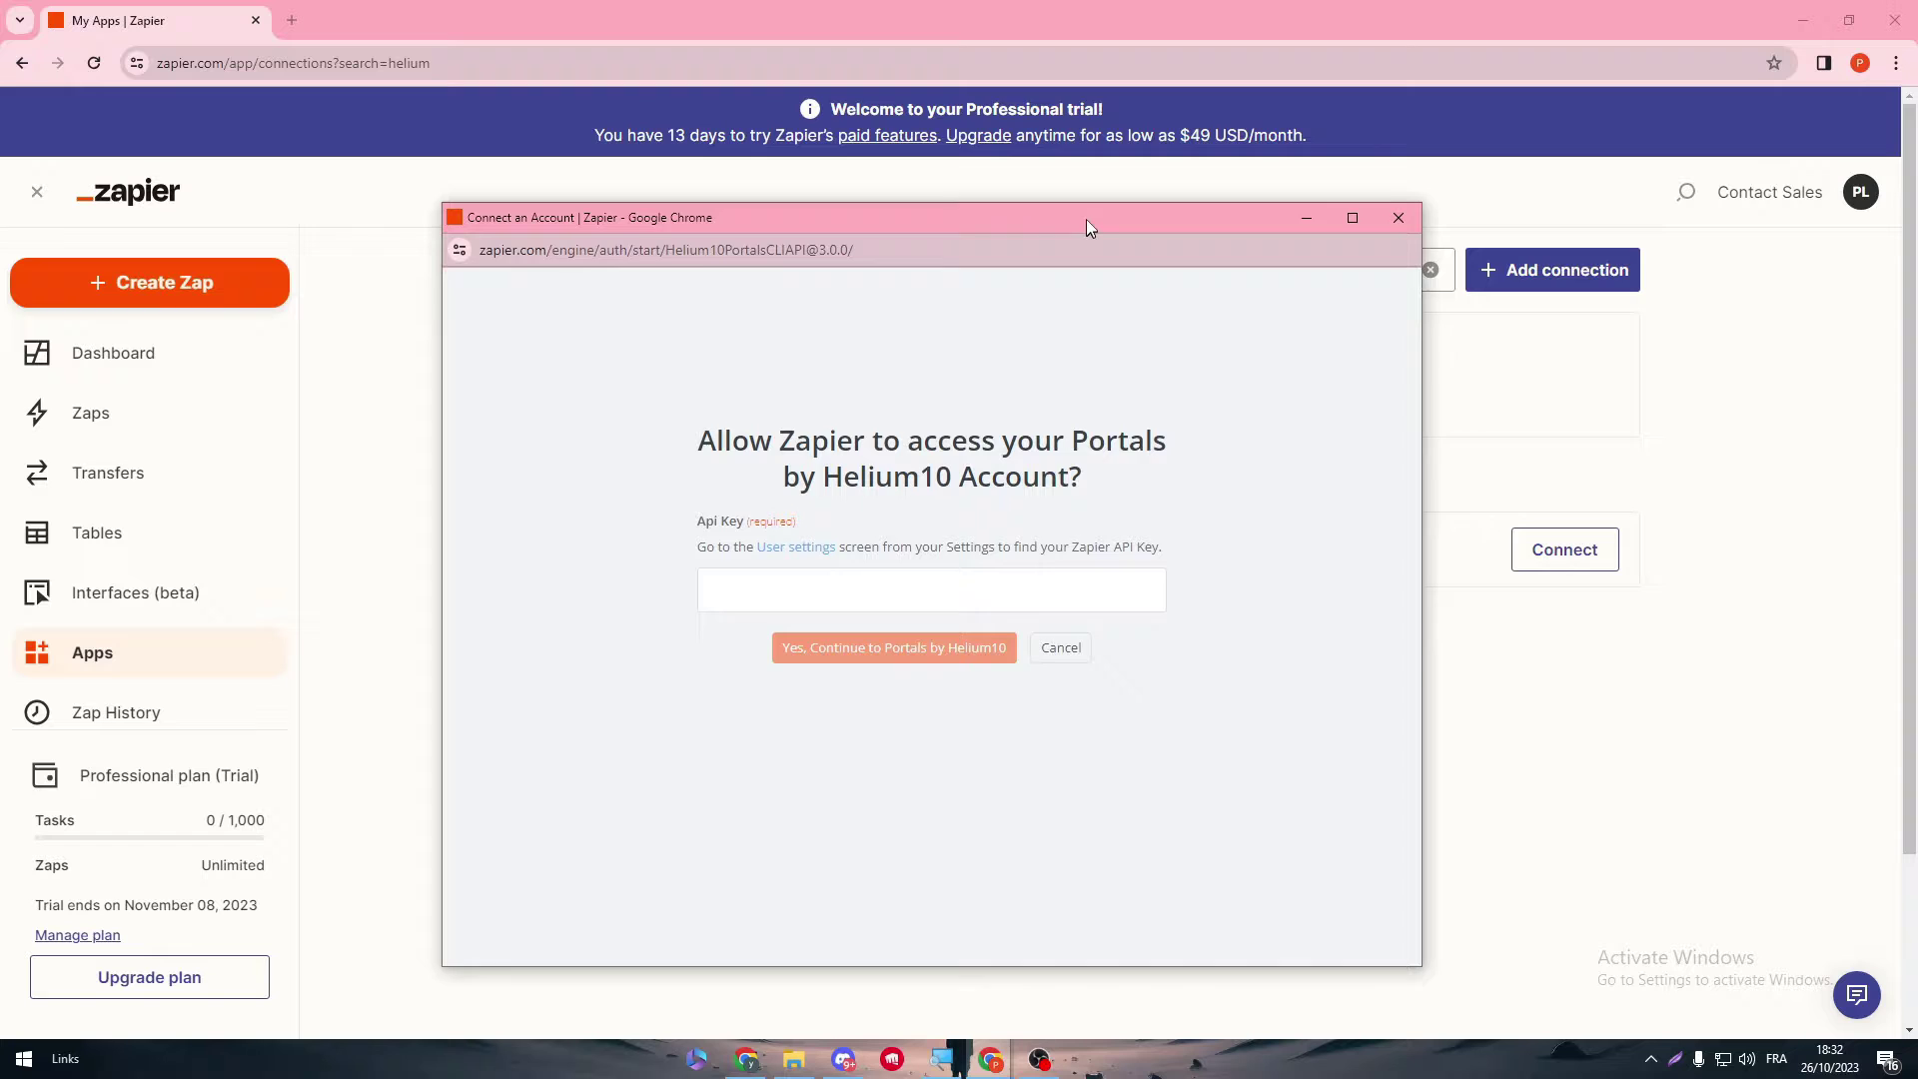
{"action": "left_click_drag", "start_coordinate": [1087, 219], "coordinate": [1235, 223]}
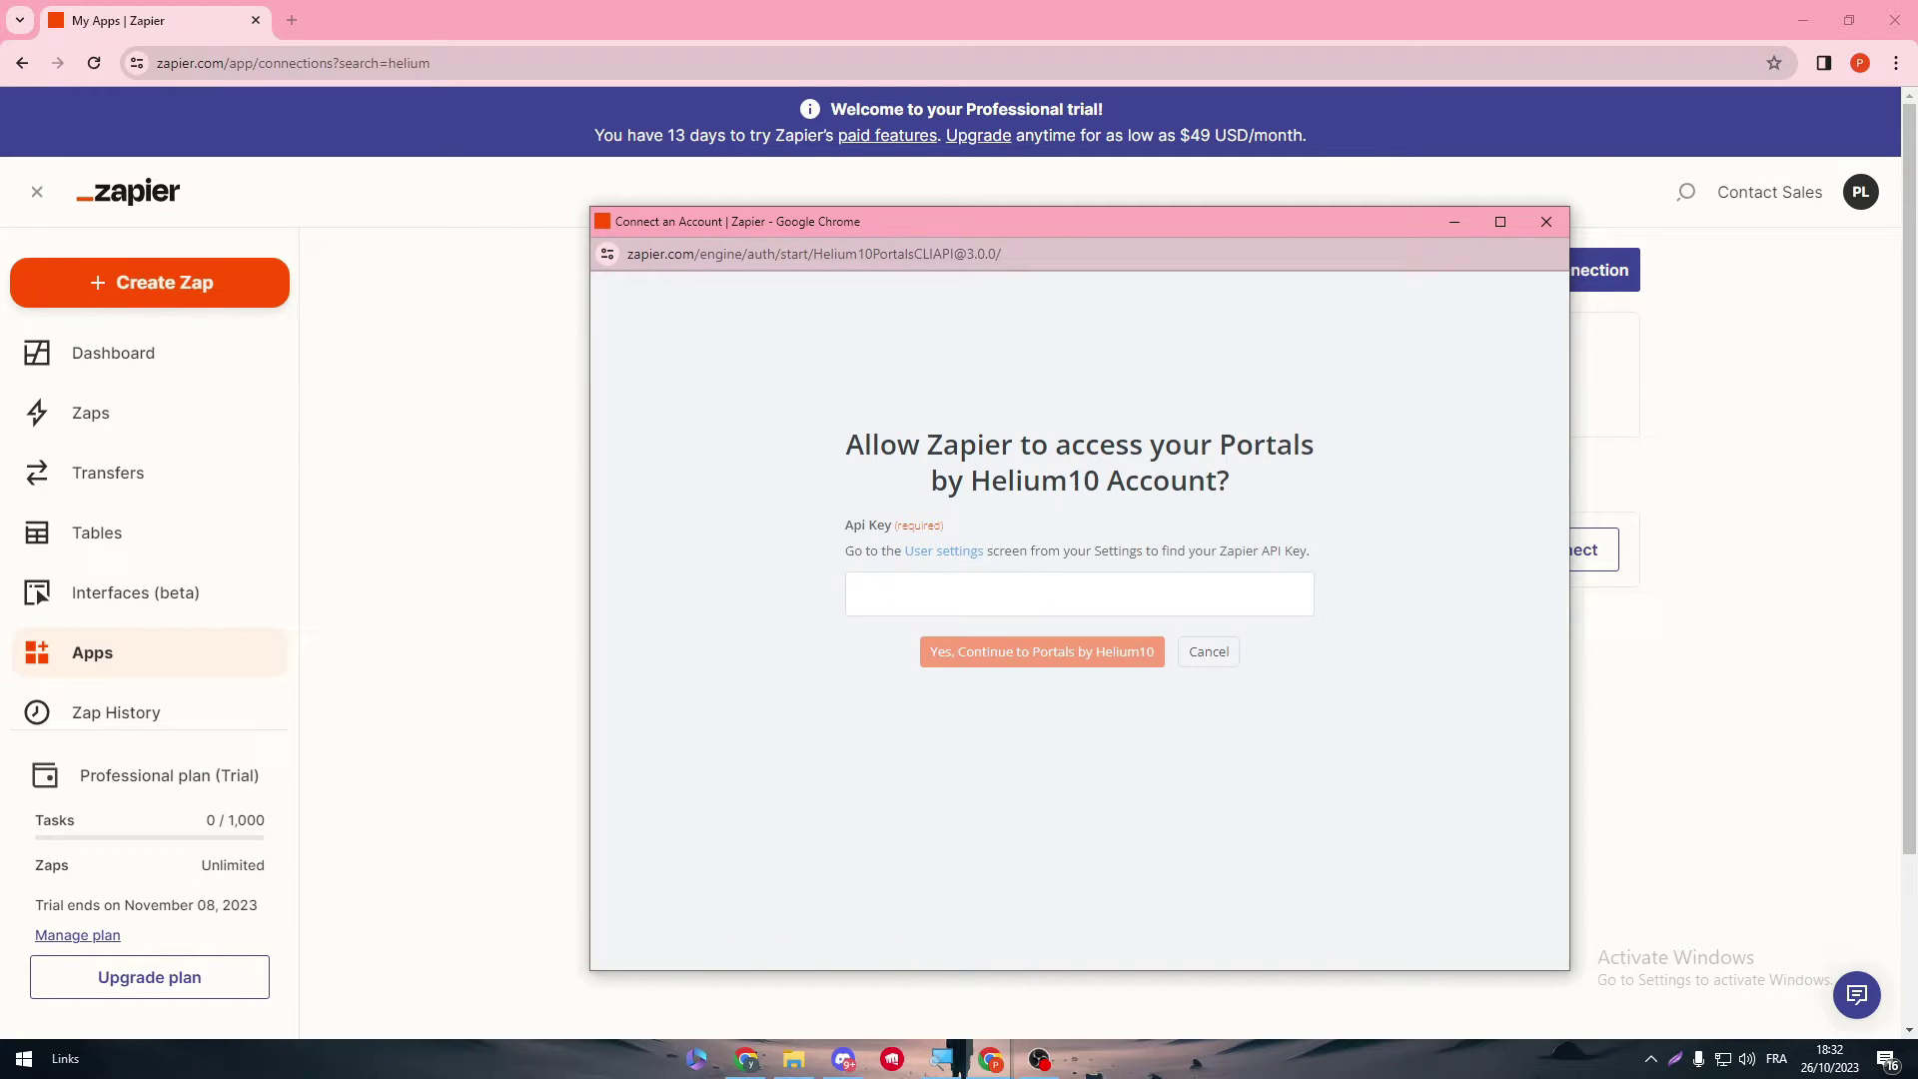
{"action": "left_click_drag", "start_coordinate": [1031, 447], "coordinate": [1164, 450]}
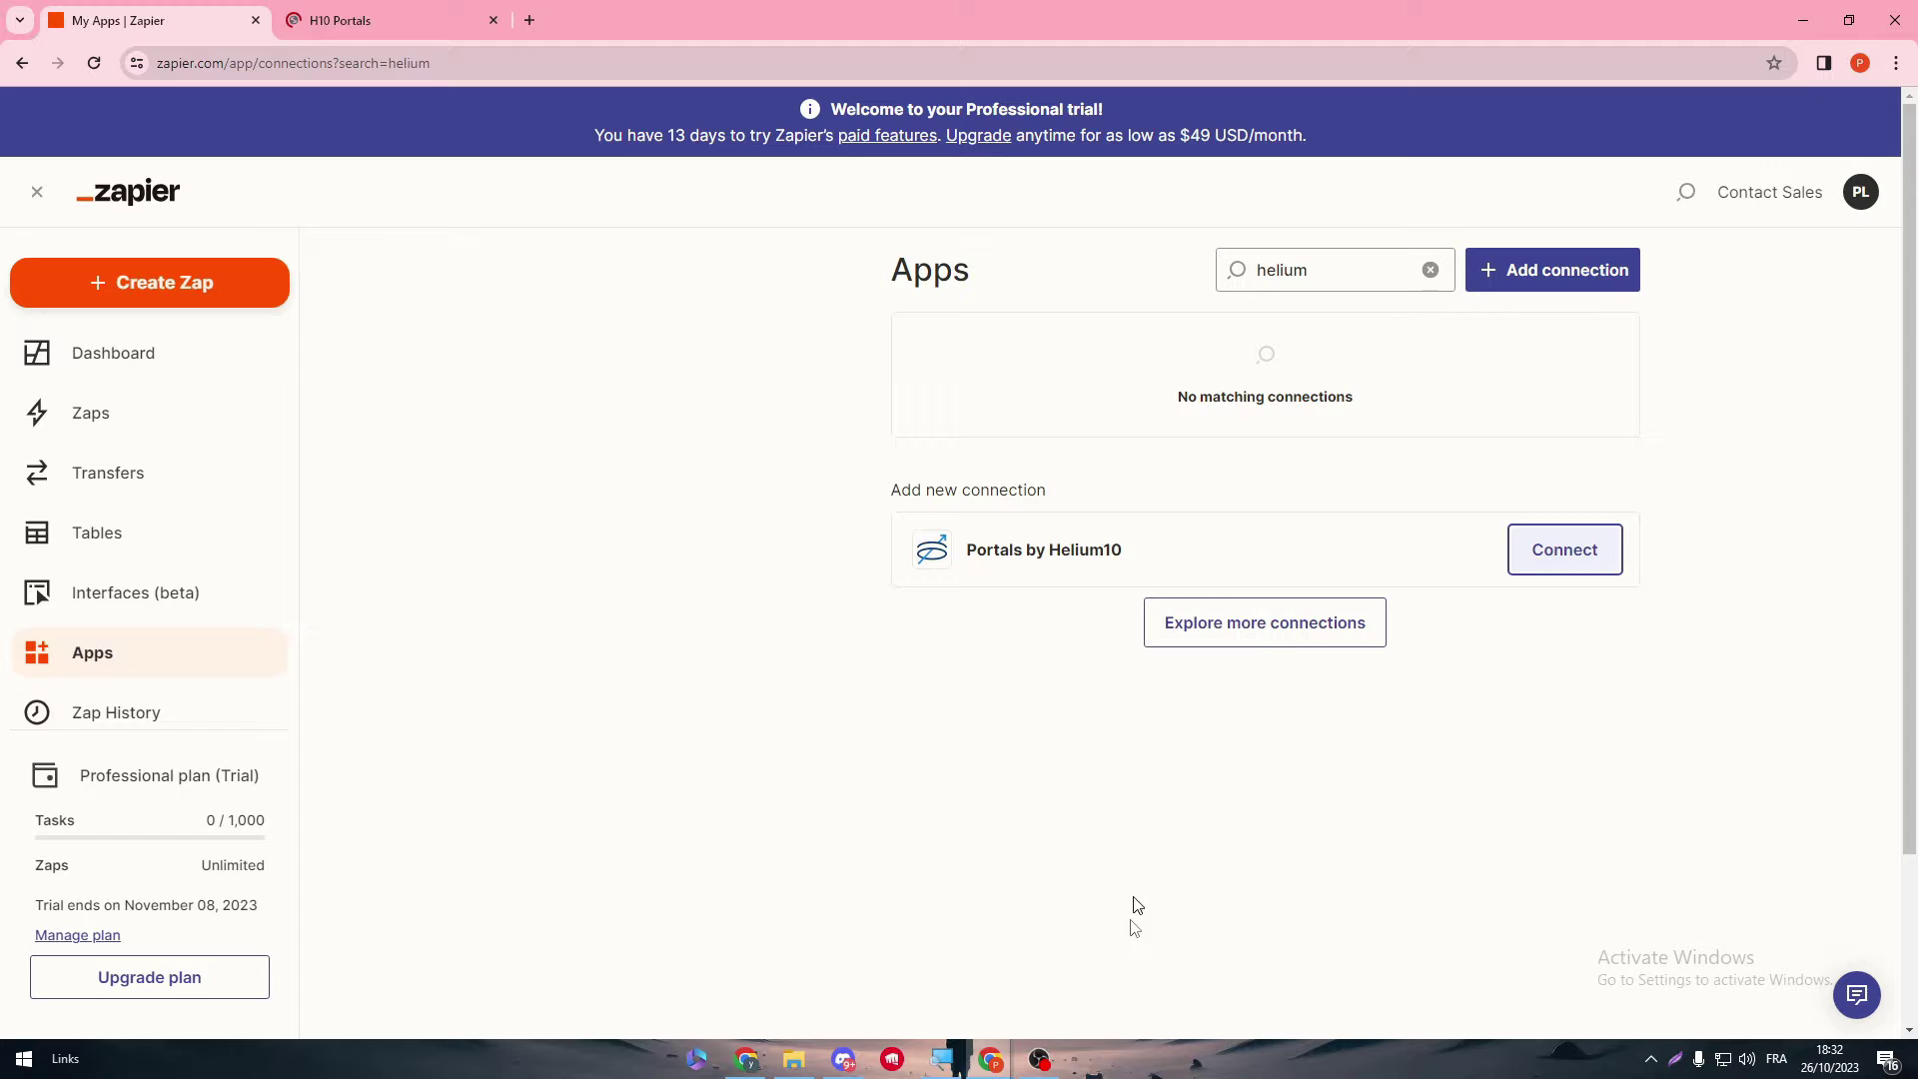
- View the Helium 10 sign-up and login pages in the H10 Portals tab, then return to Zapier
{"action": "left_click", "coordinate": [427, 10]}
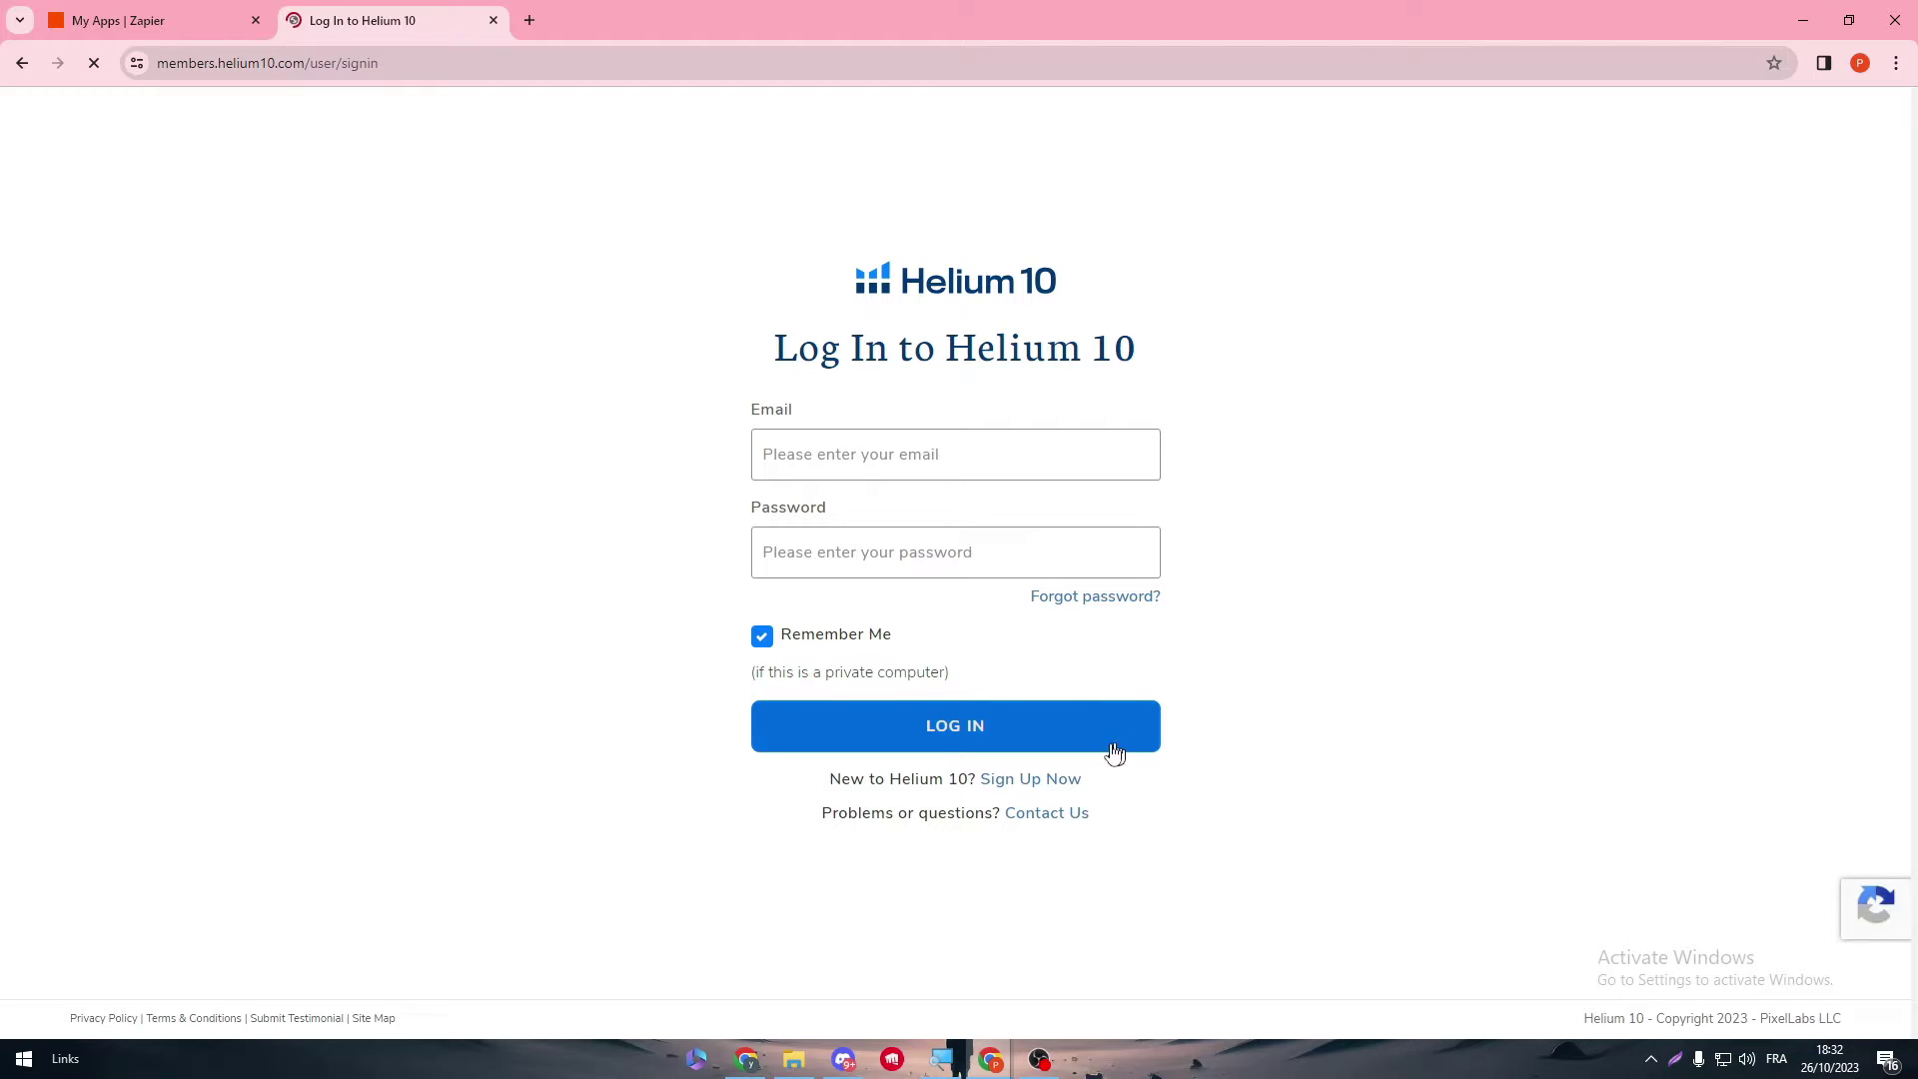
{"action": "left_click", "coordinate": [1017, 779]}
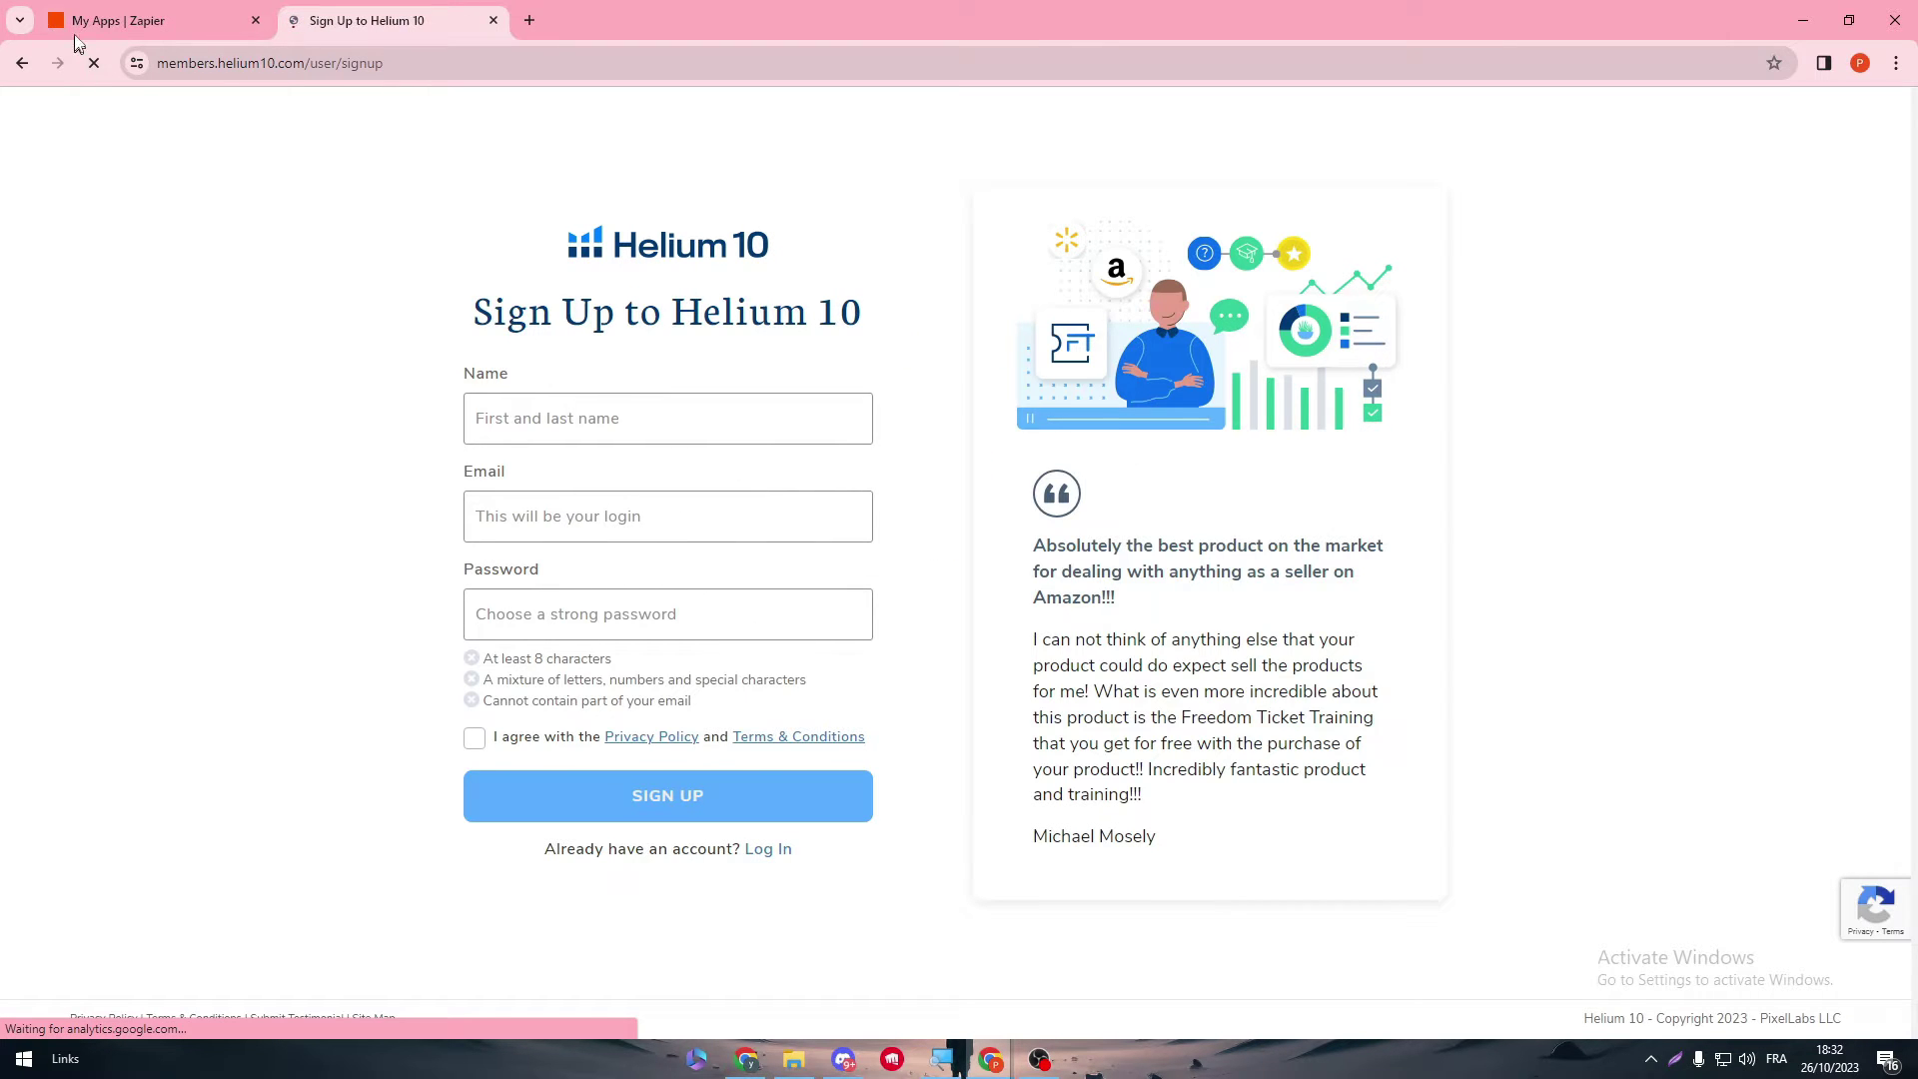
{"action": "left_click", "coordinate": [21, 63]}
{"action": "key", "text": "ctrl+1"}
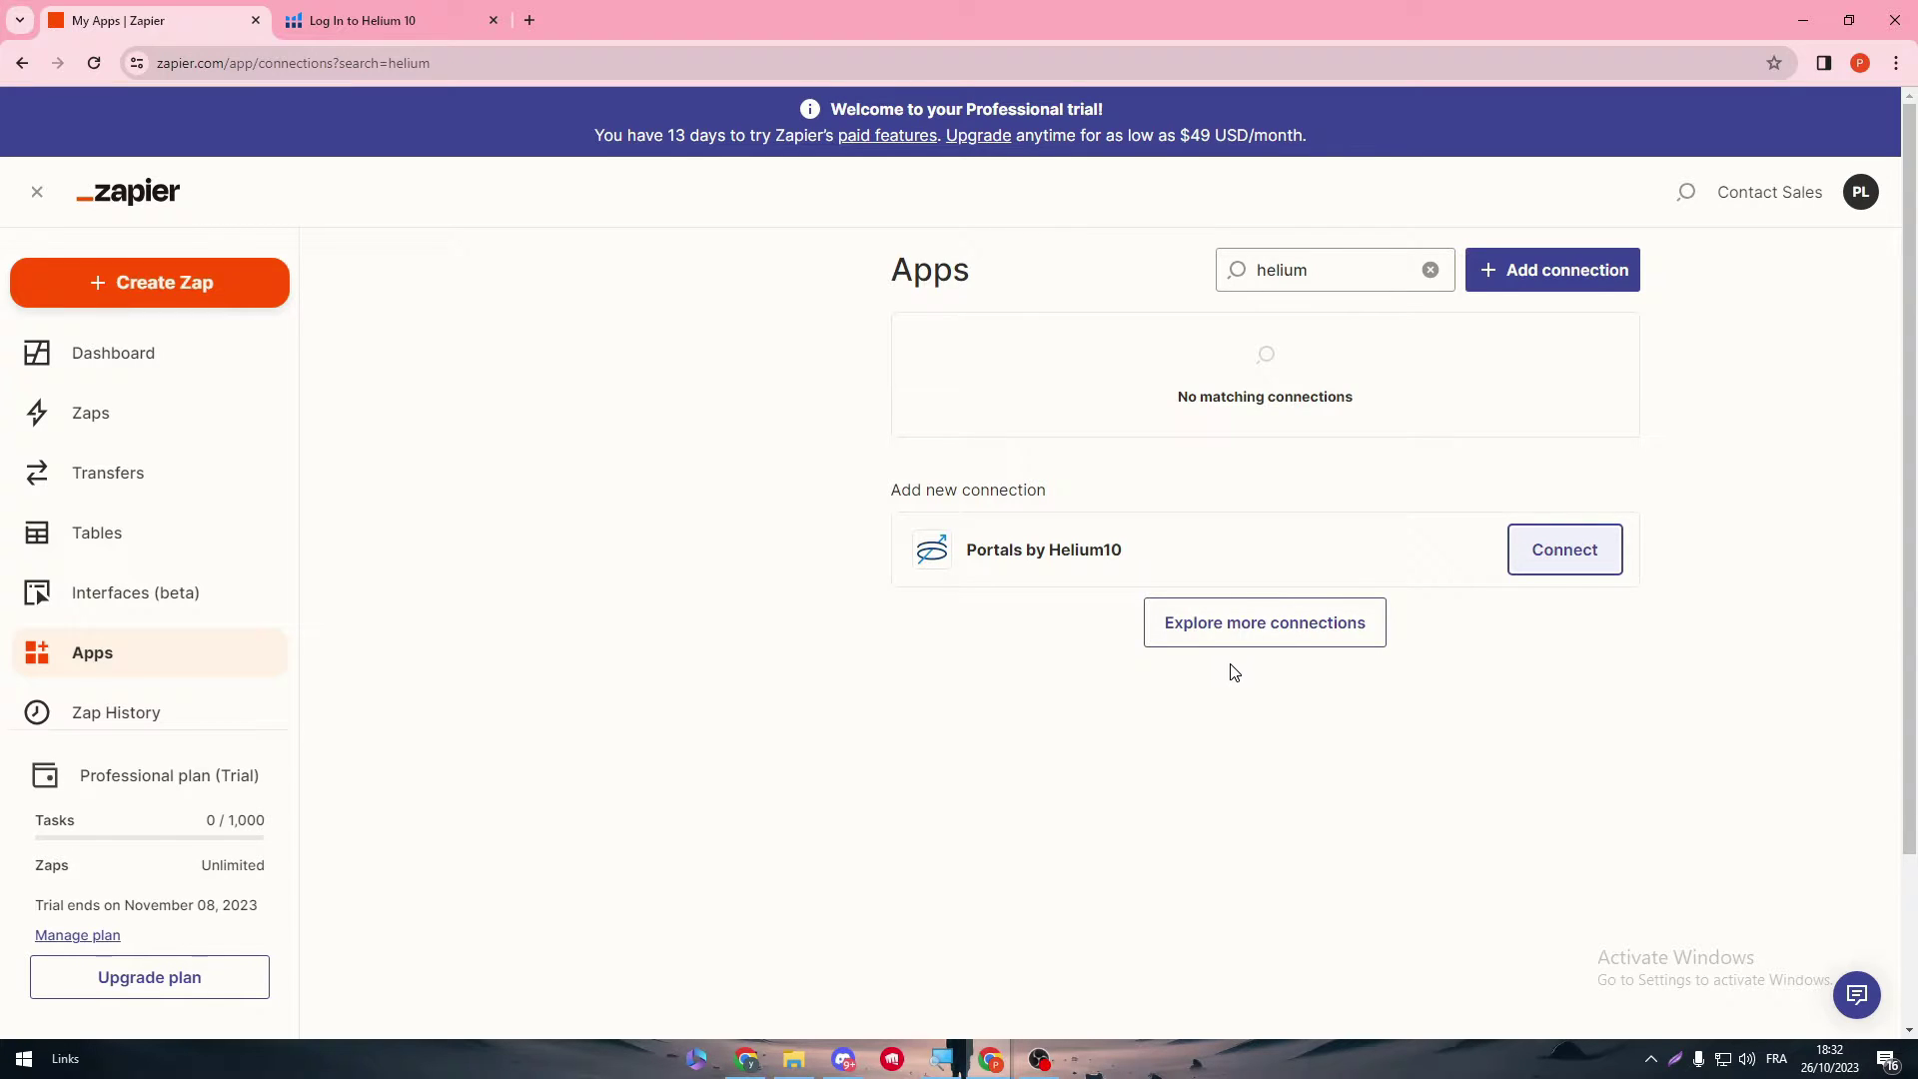
- Search apps for 'amazon' and begin connecting Amazon Seller Central, centring its authorization window
{"action": "left_click", "coordinate": [1431, 270]}
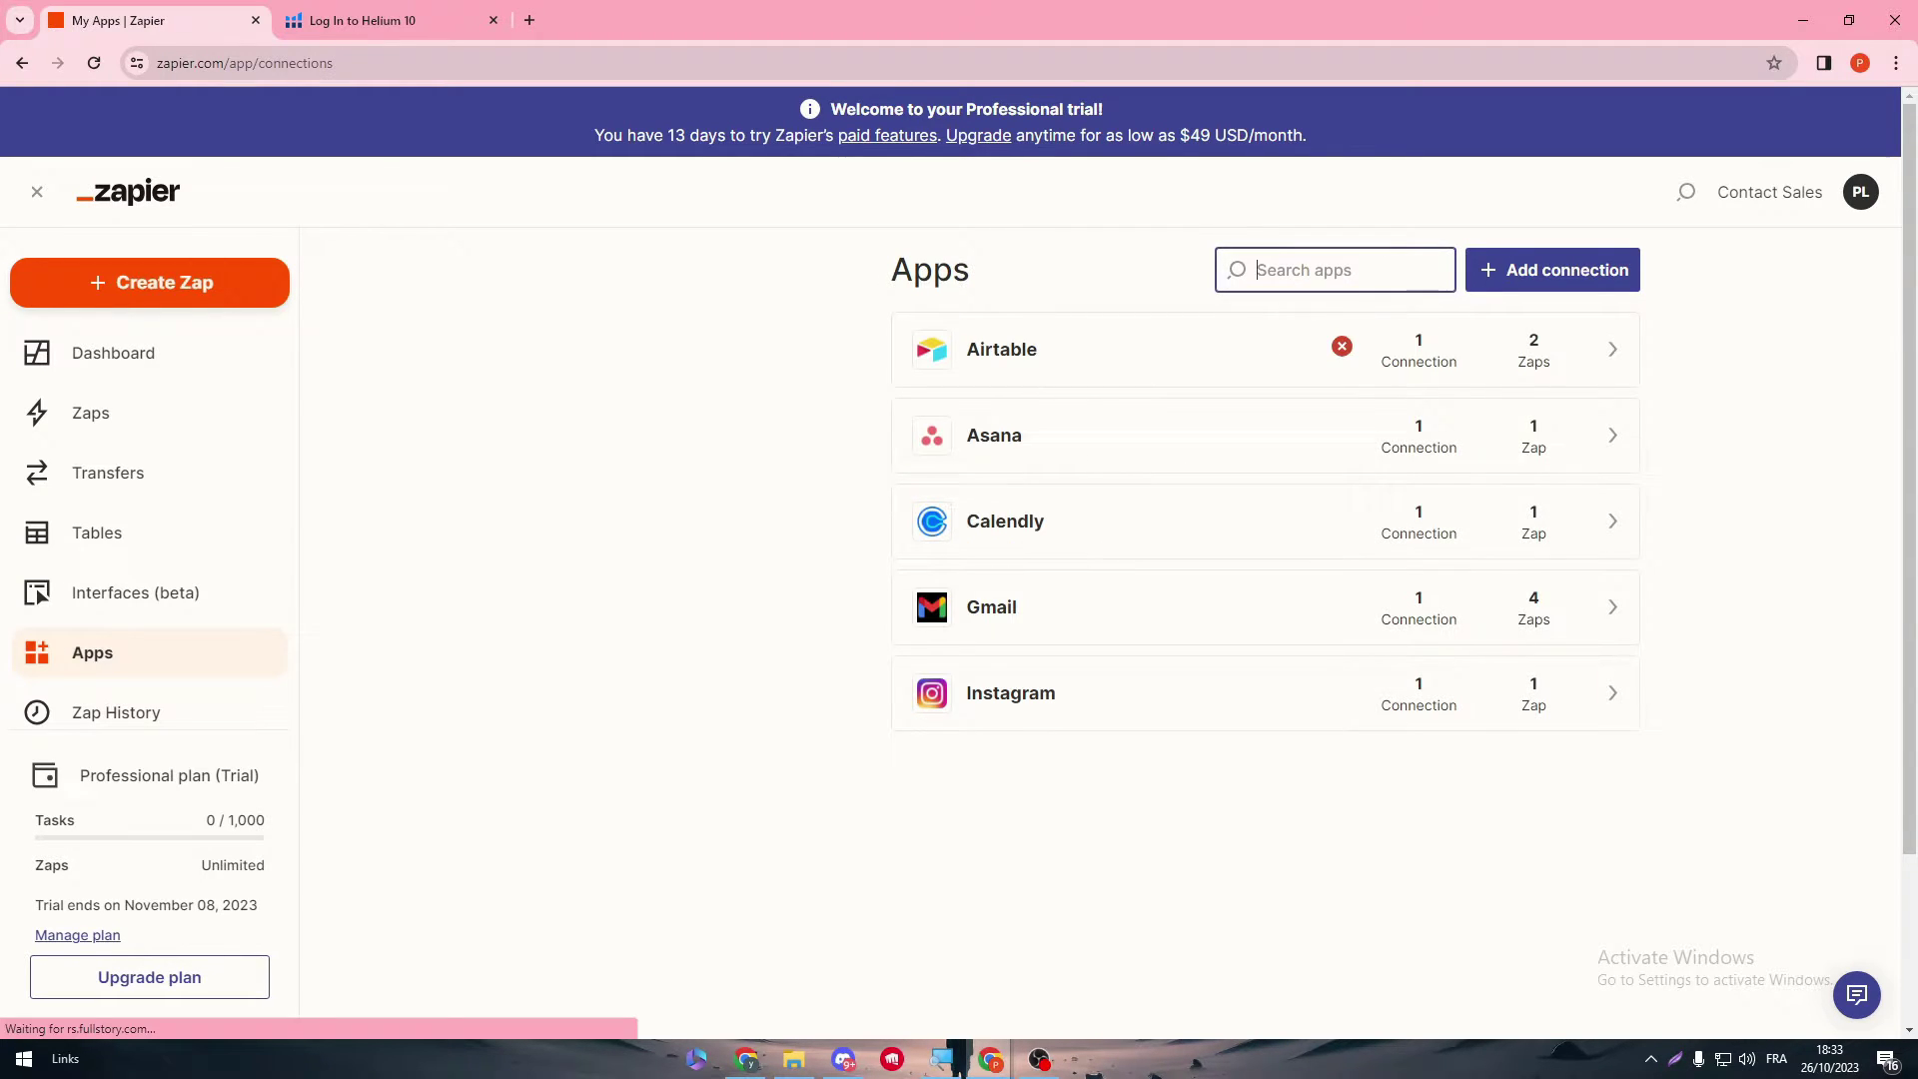
{"action": "type", "text": "amazon"}
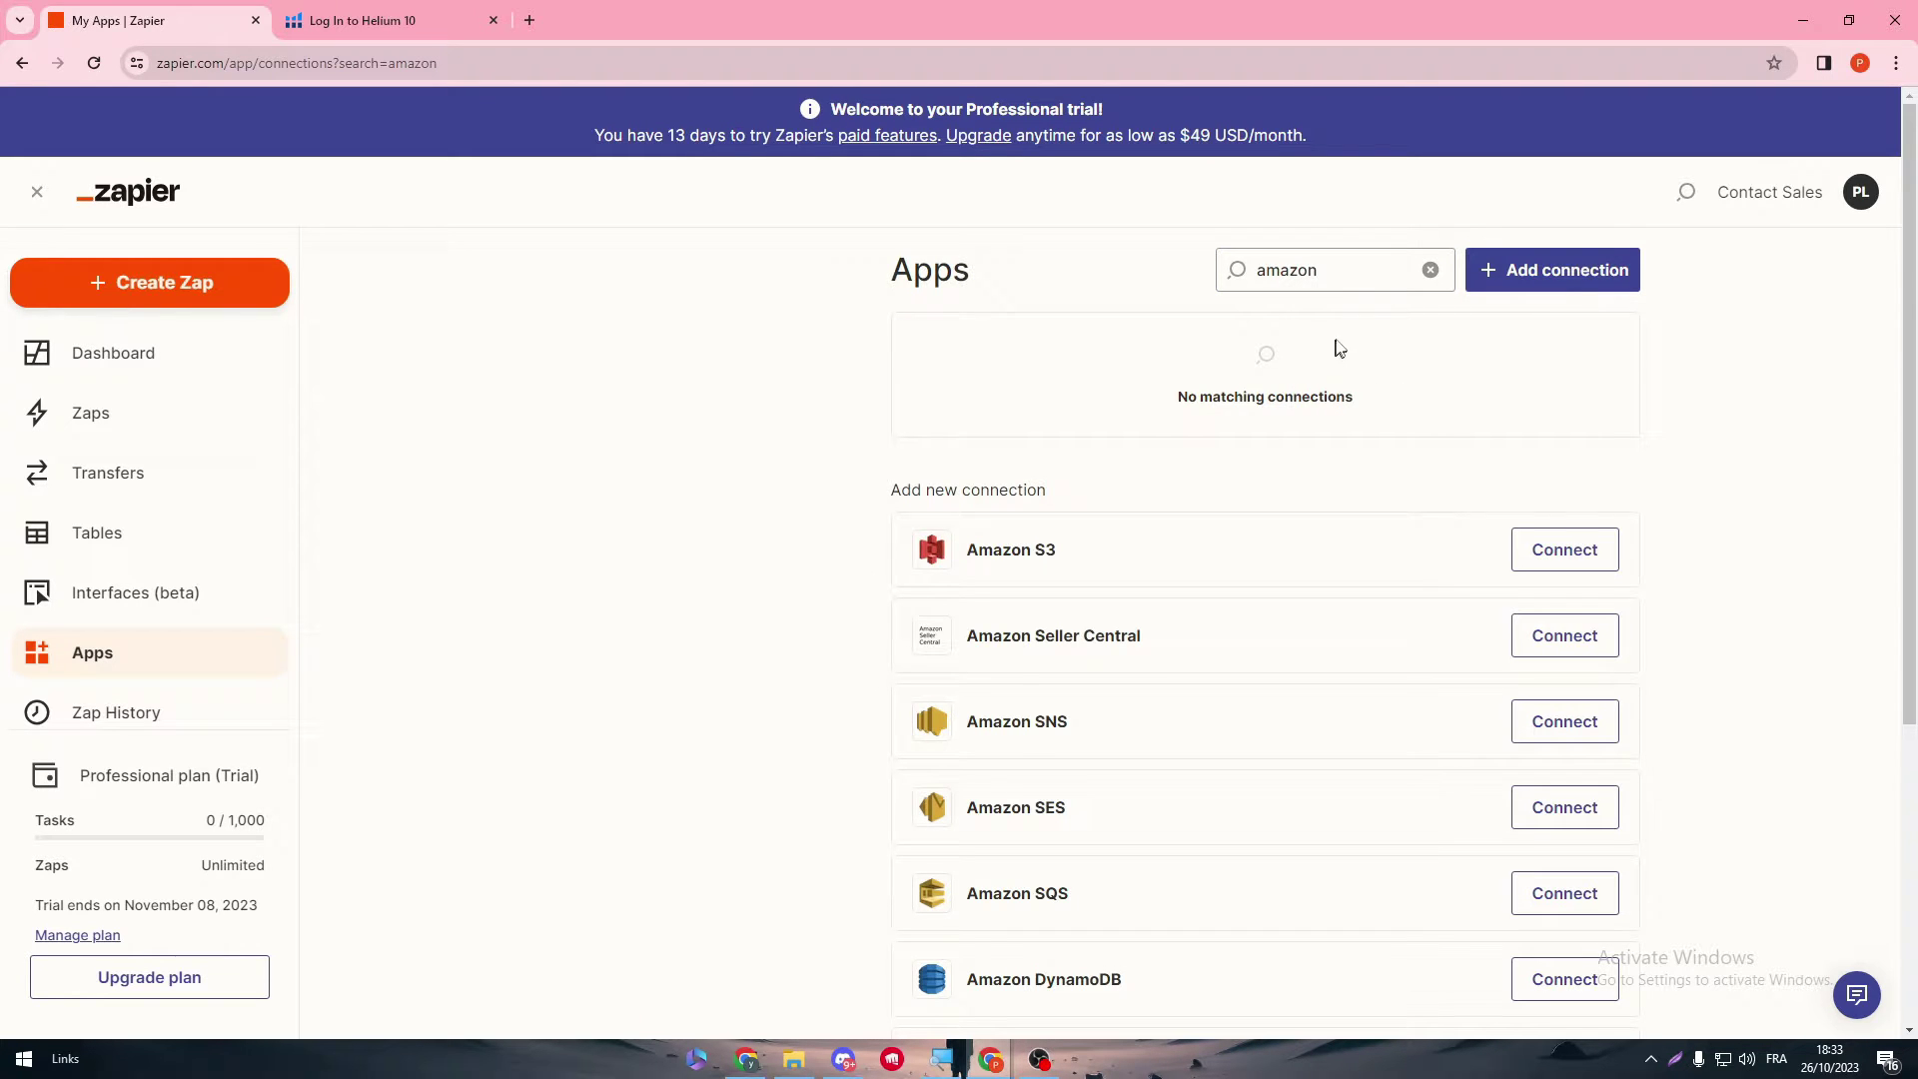
{"action": "scroll", "coordinate": [1888, 377], "scroll_direction": "down", "scroll_amount": 2}
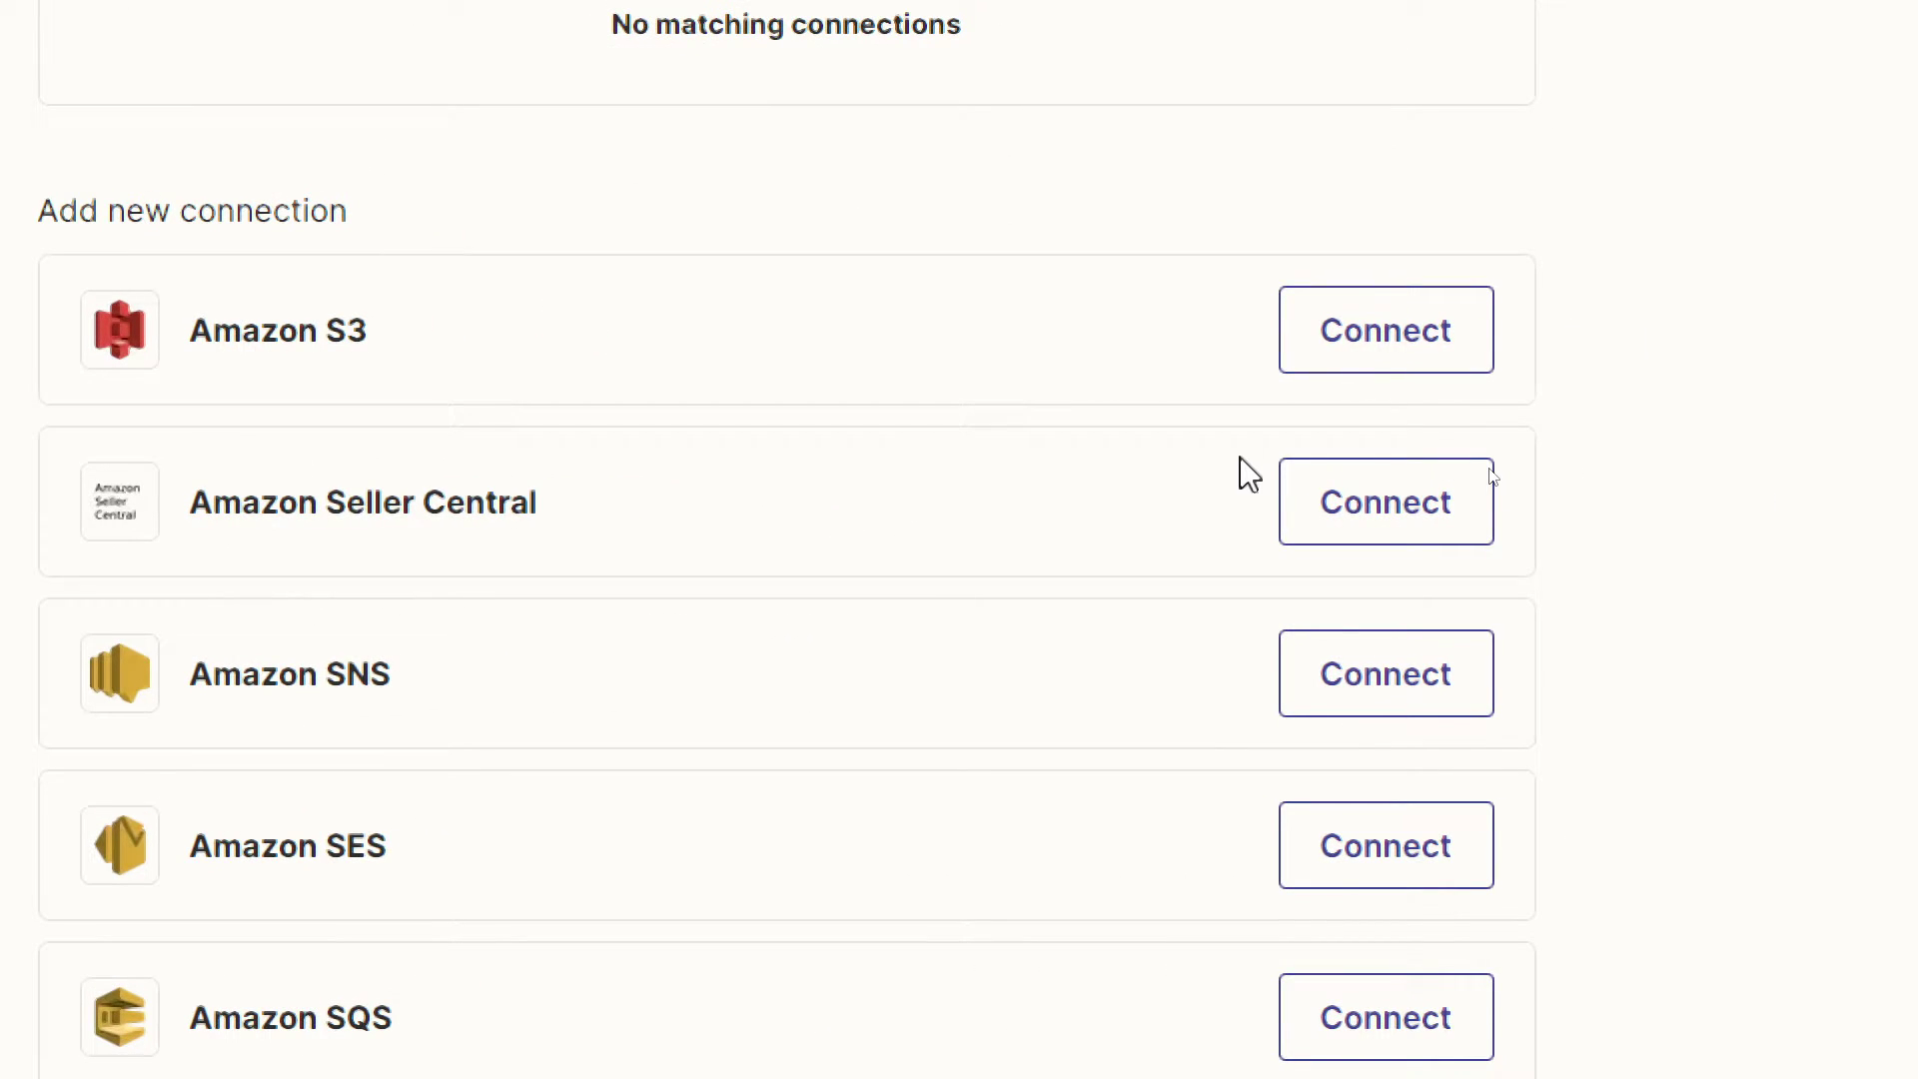
{"action": "left_click", "coordinate": [1388, 507]}
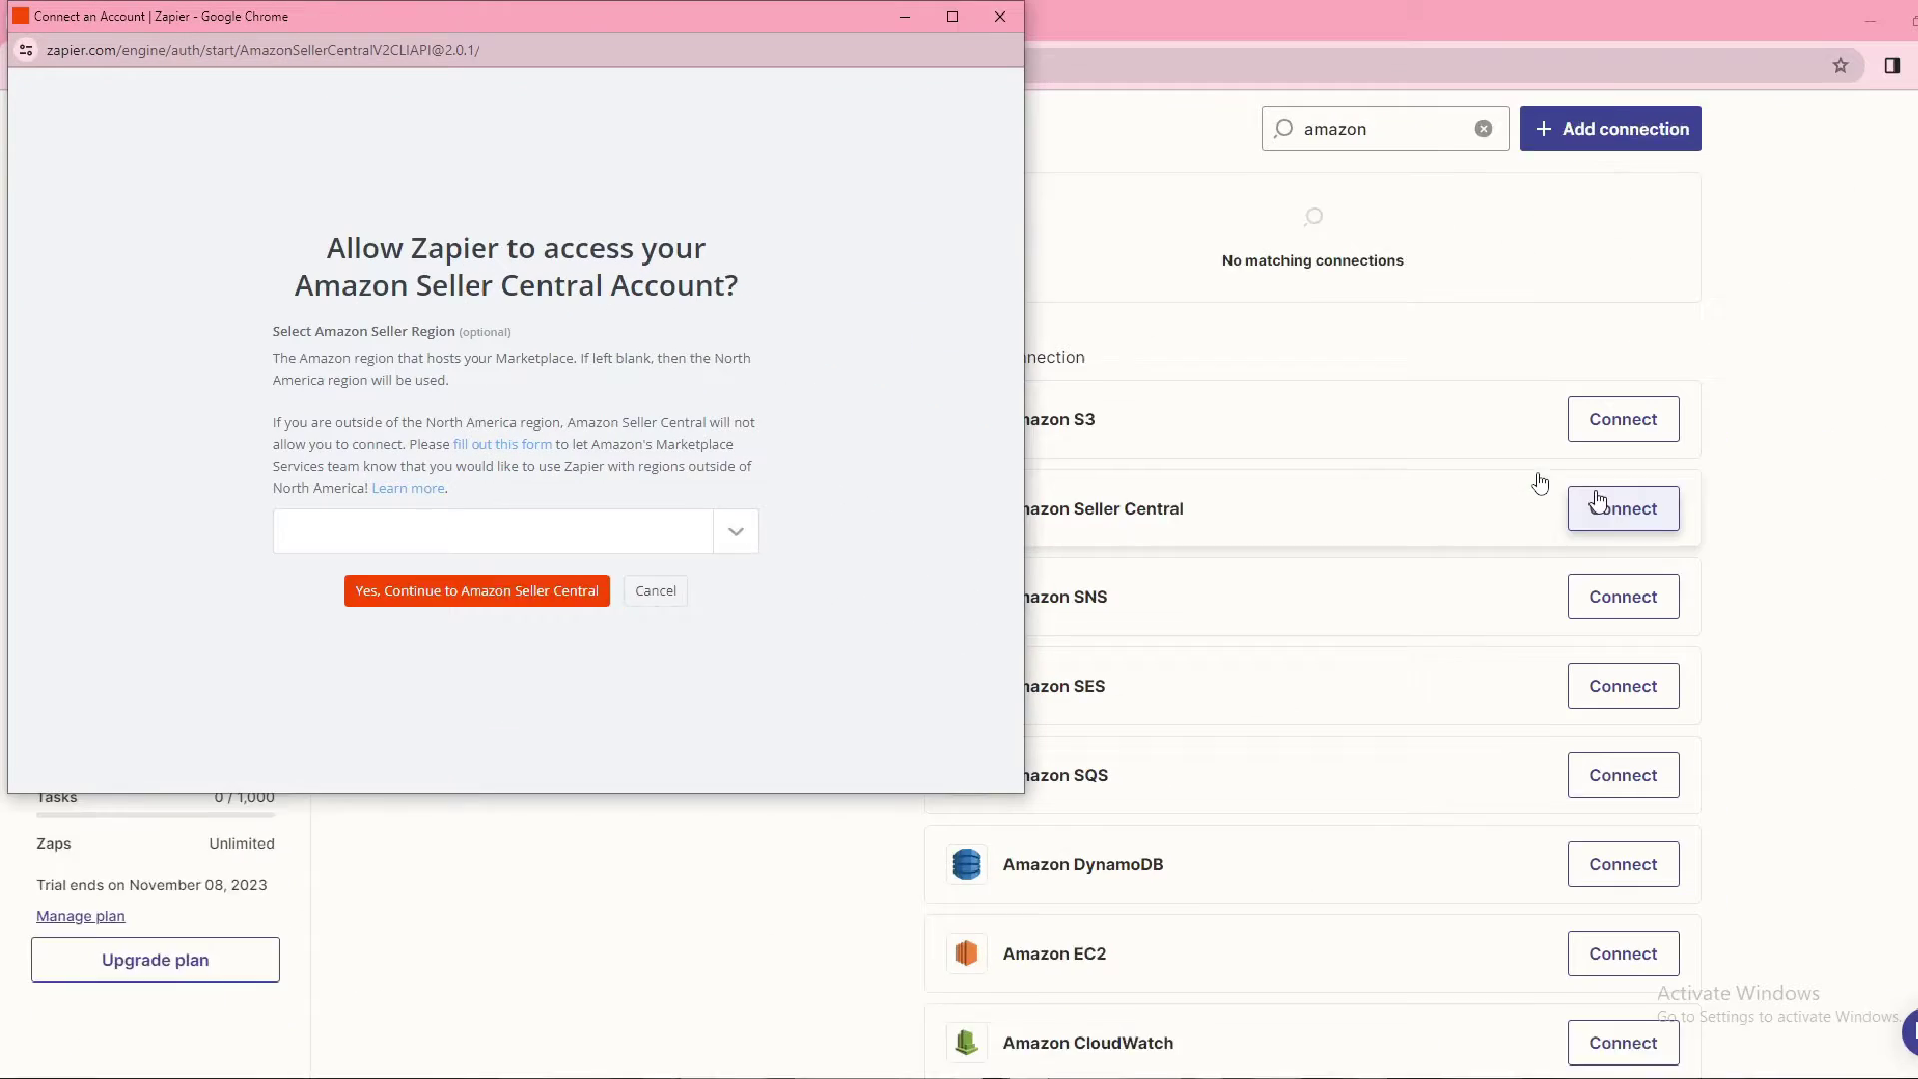
{"action": "left_click_drag", "start_coordinate": [518, 19], "coordinate": [1209, 202]}
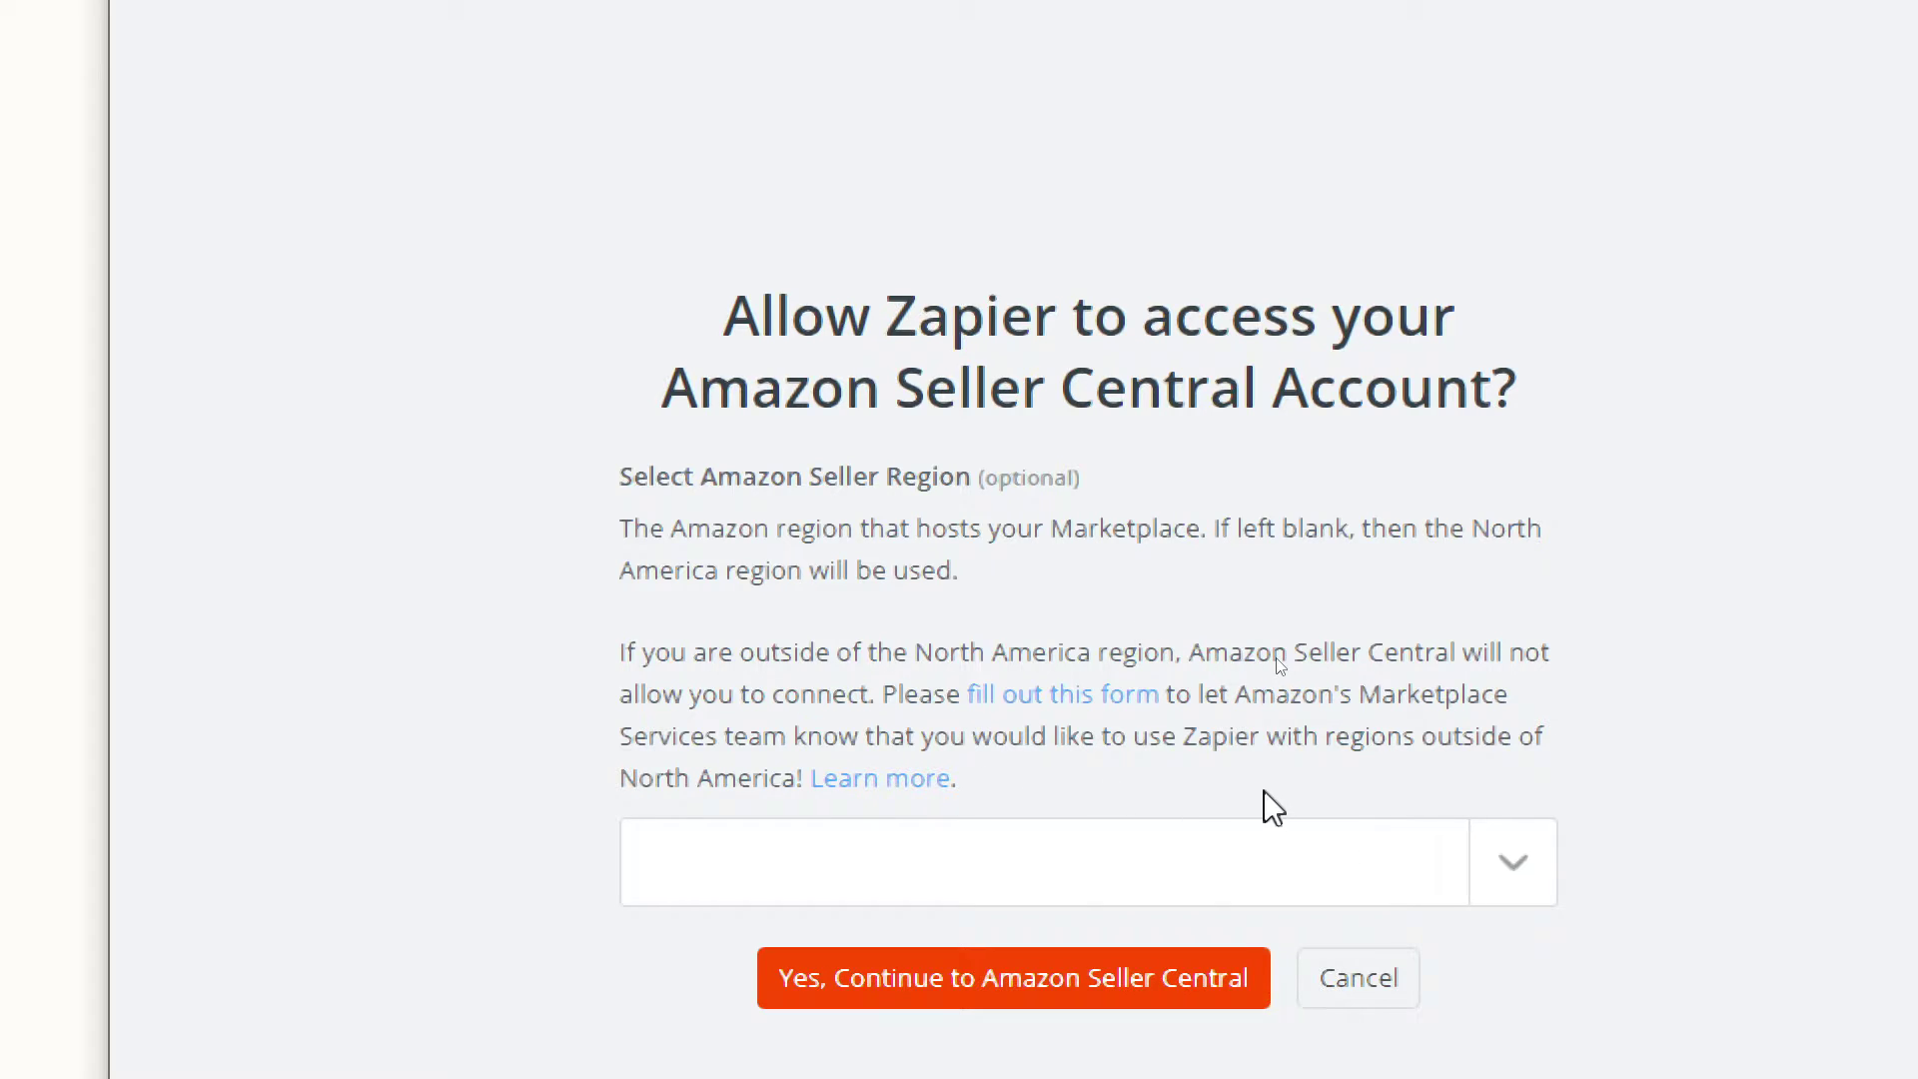
- Set the Amazon seller region to North America and continue to Amazon sign-in
{"action": "left_click", "coordinate": [1041, 856]}
{"action": "scroll", "coordinate": [1135, 1028], "scroll_direction": "down", "scroll_amount": 1}
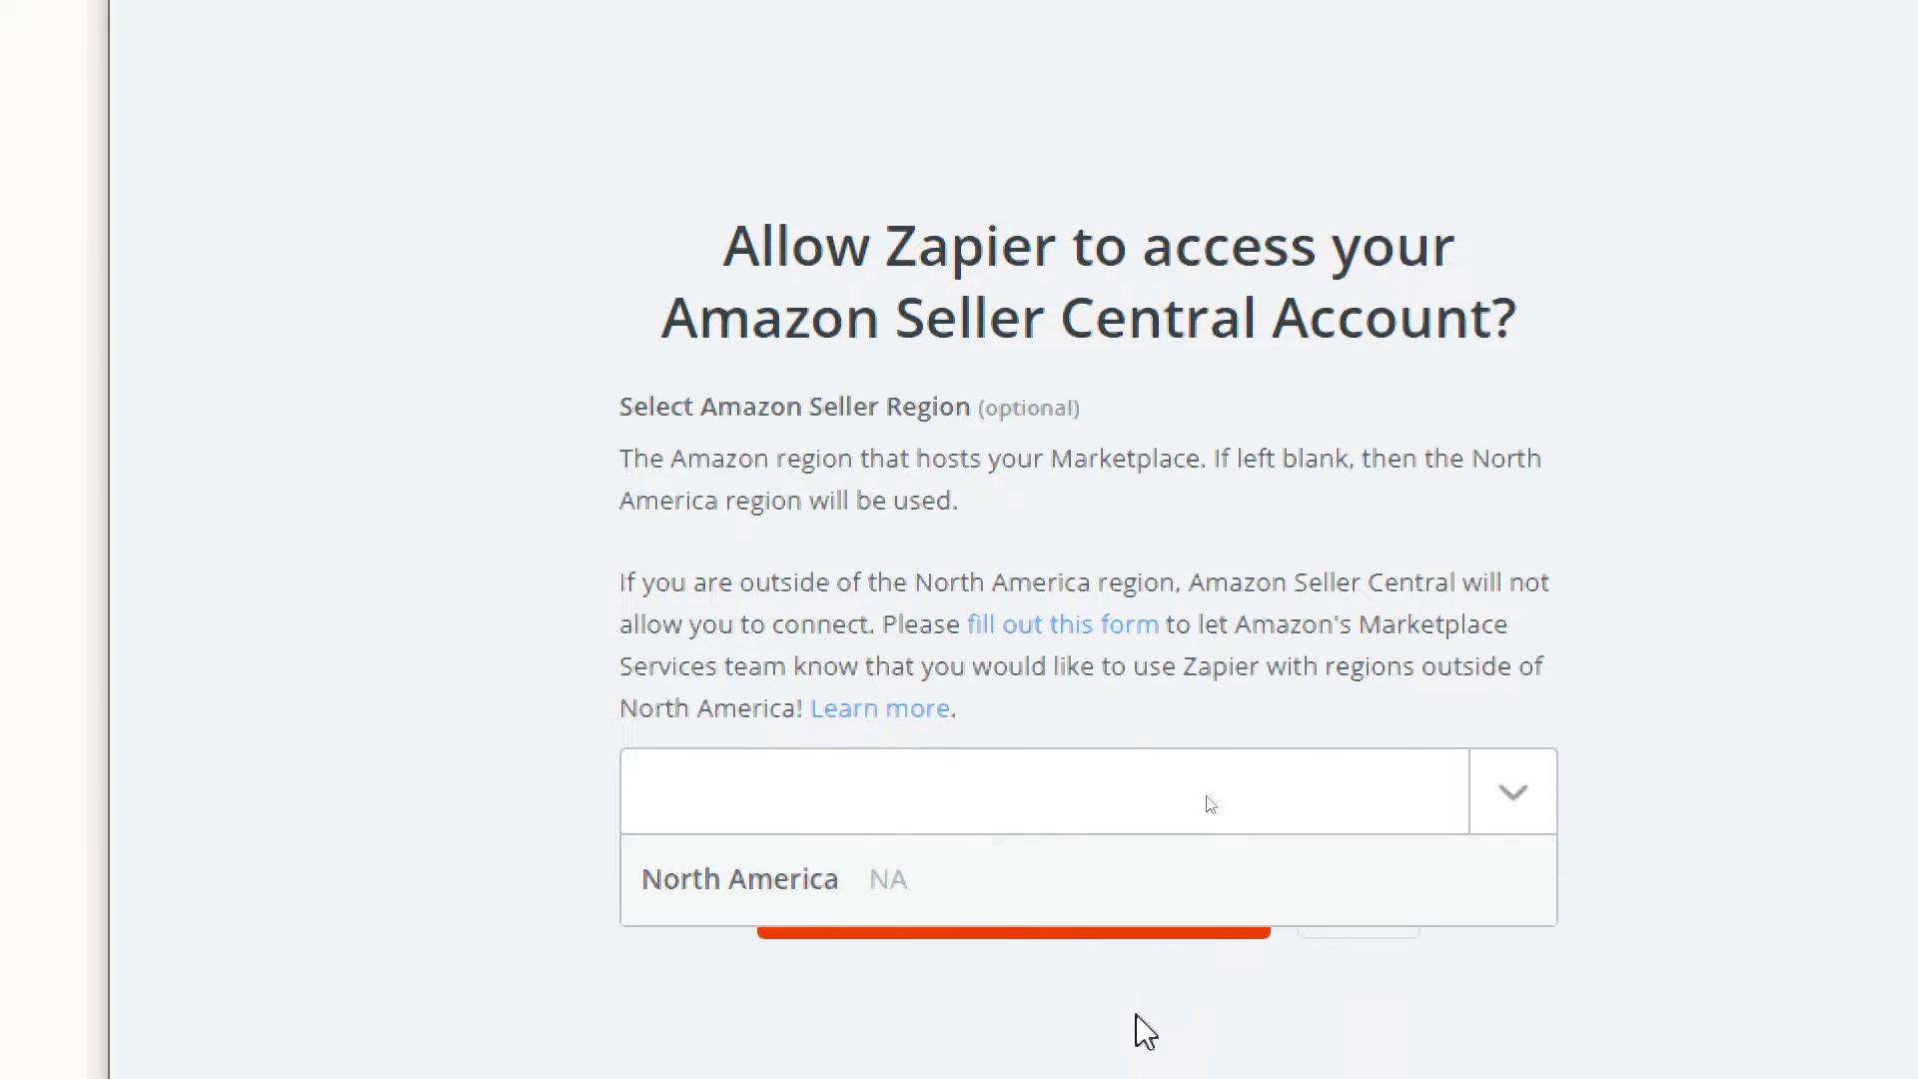
{"action": "left_click", "coordinate": [746, 919]}
{"action": "left_click", "coordinate": [886, 924]}
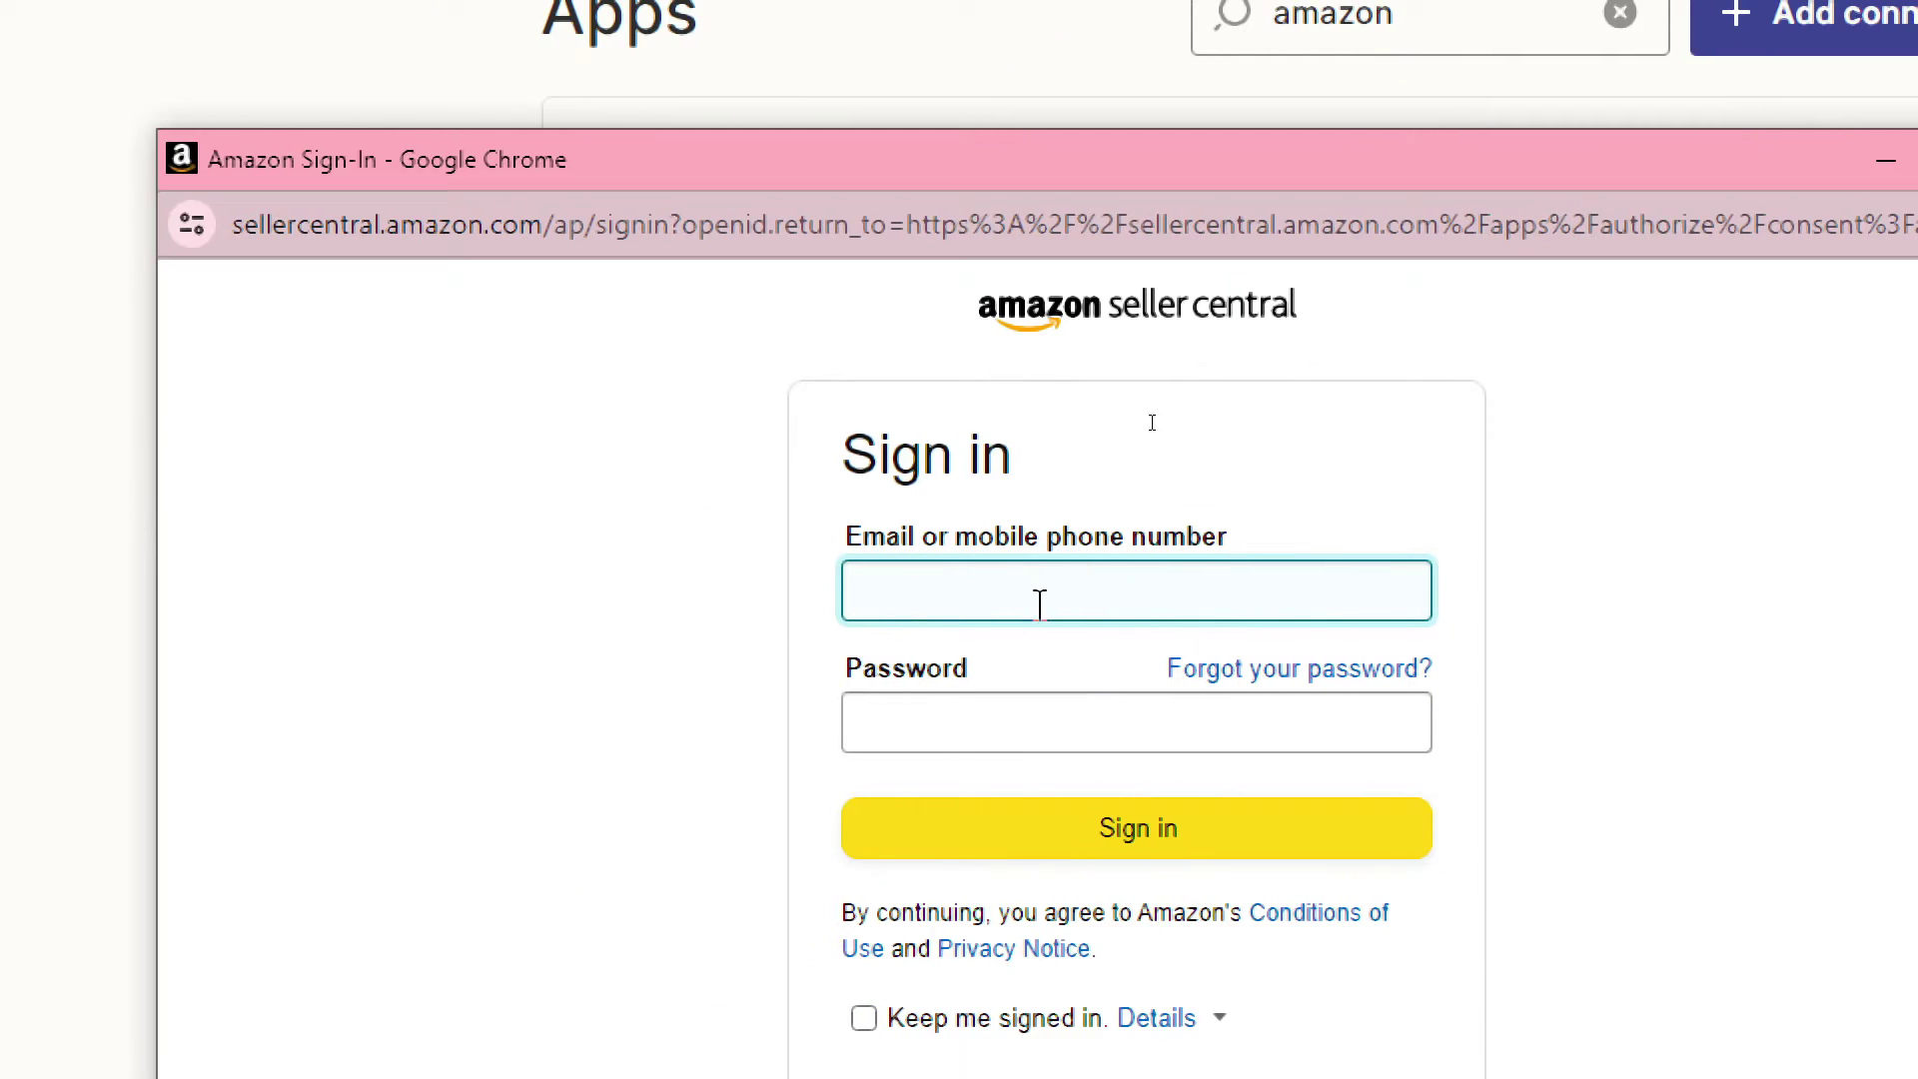
- Look over the Amazon sign-in form's email and password fields, then close it without connecting
{"action": "key", "text": "Tab"}
{"action": "key", "text": "shift+Tab"}
{"action": "left_click", "coordinate": [968, 716]}
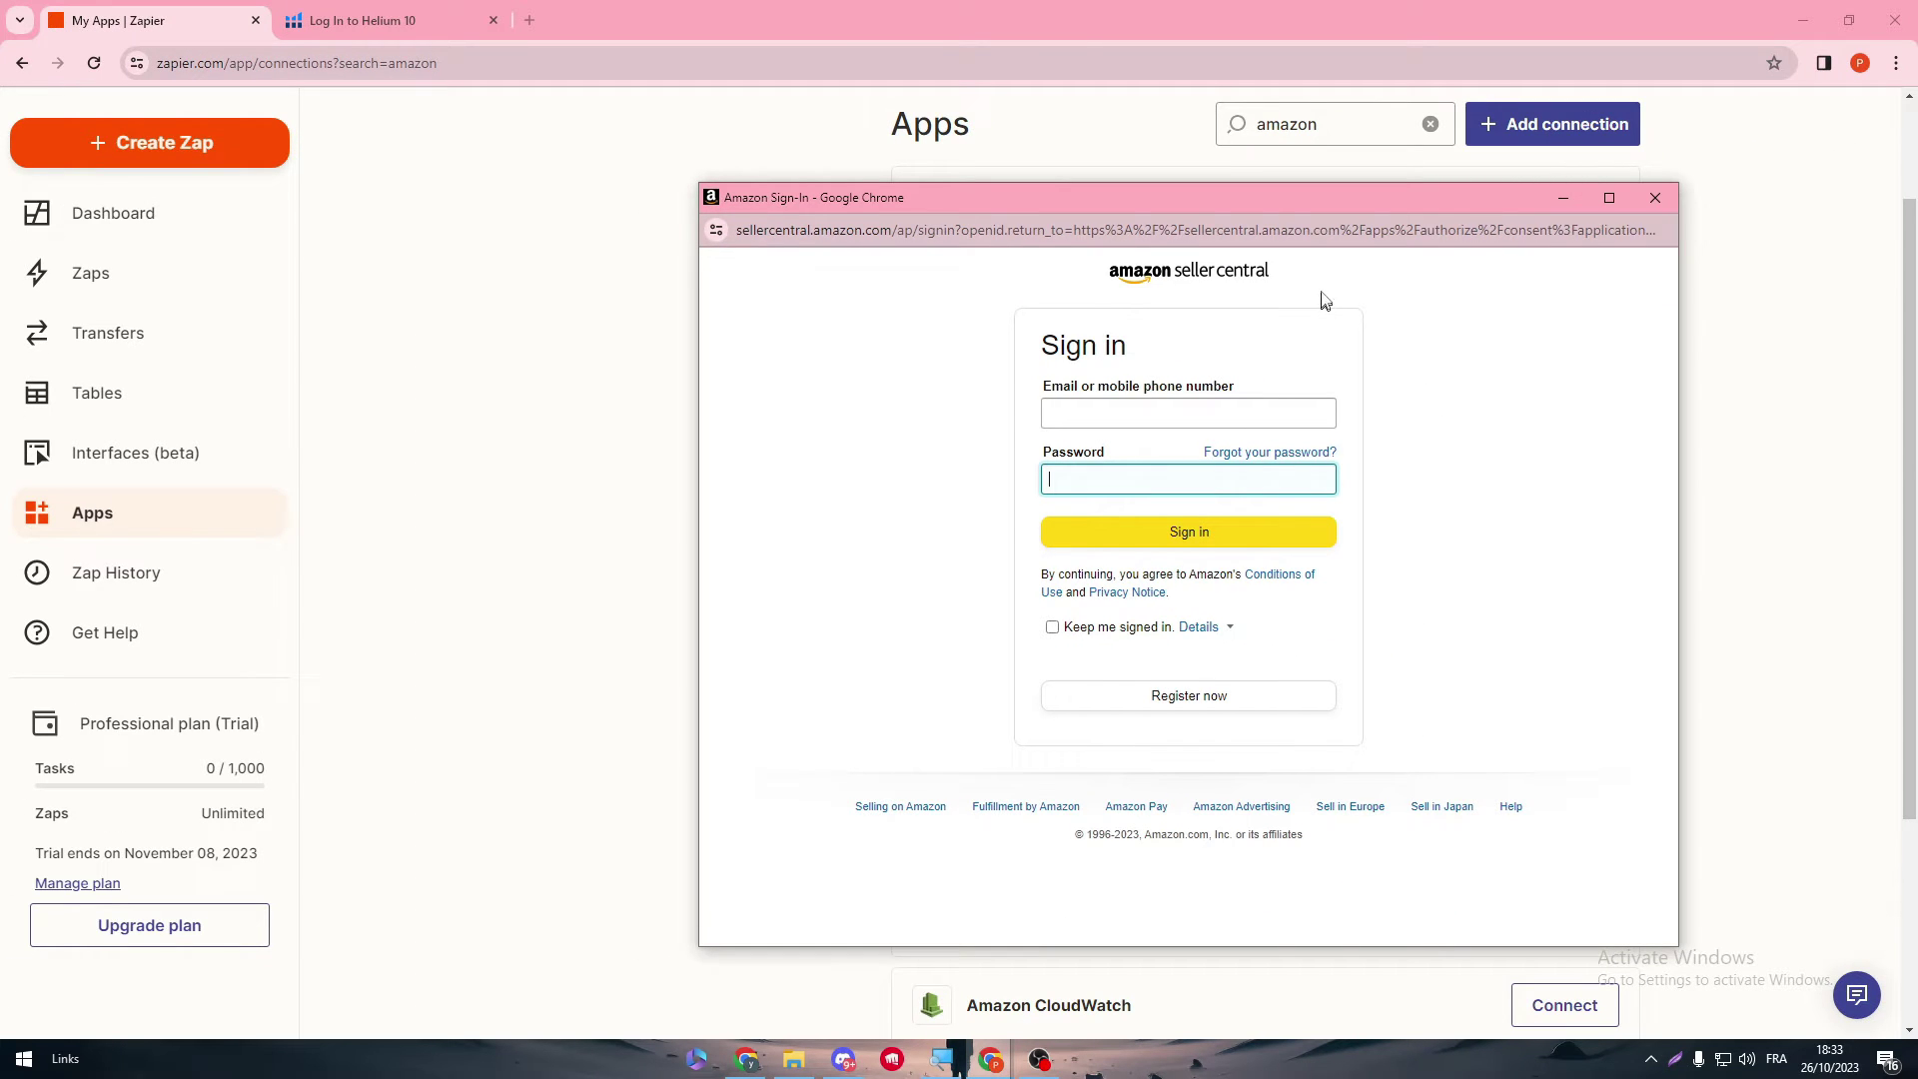
{"action": "left_click_drag", "start_coordinate": [1278, 200], "coordinate": [1078, 206]}
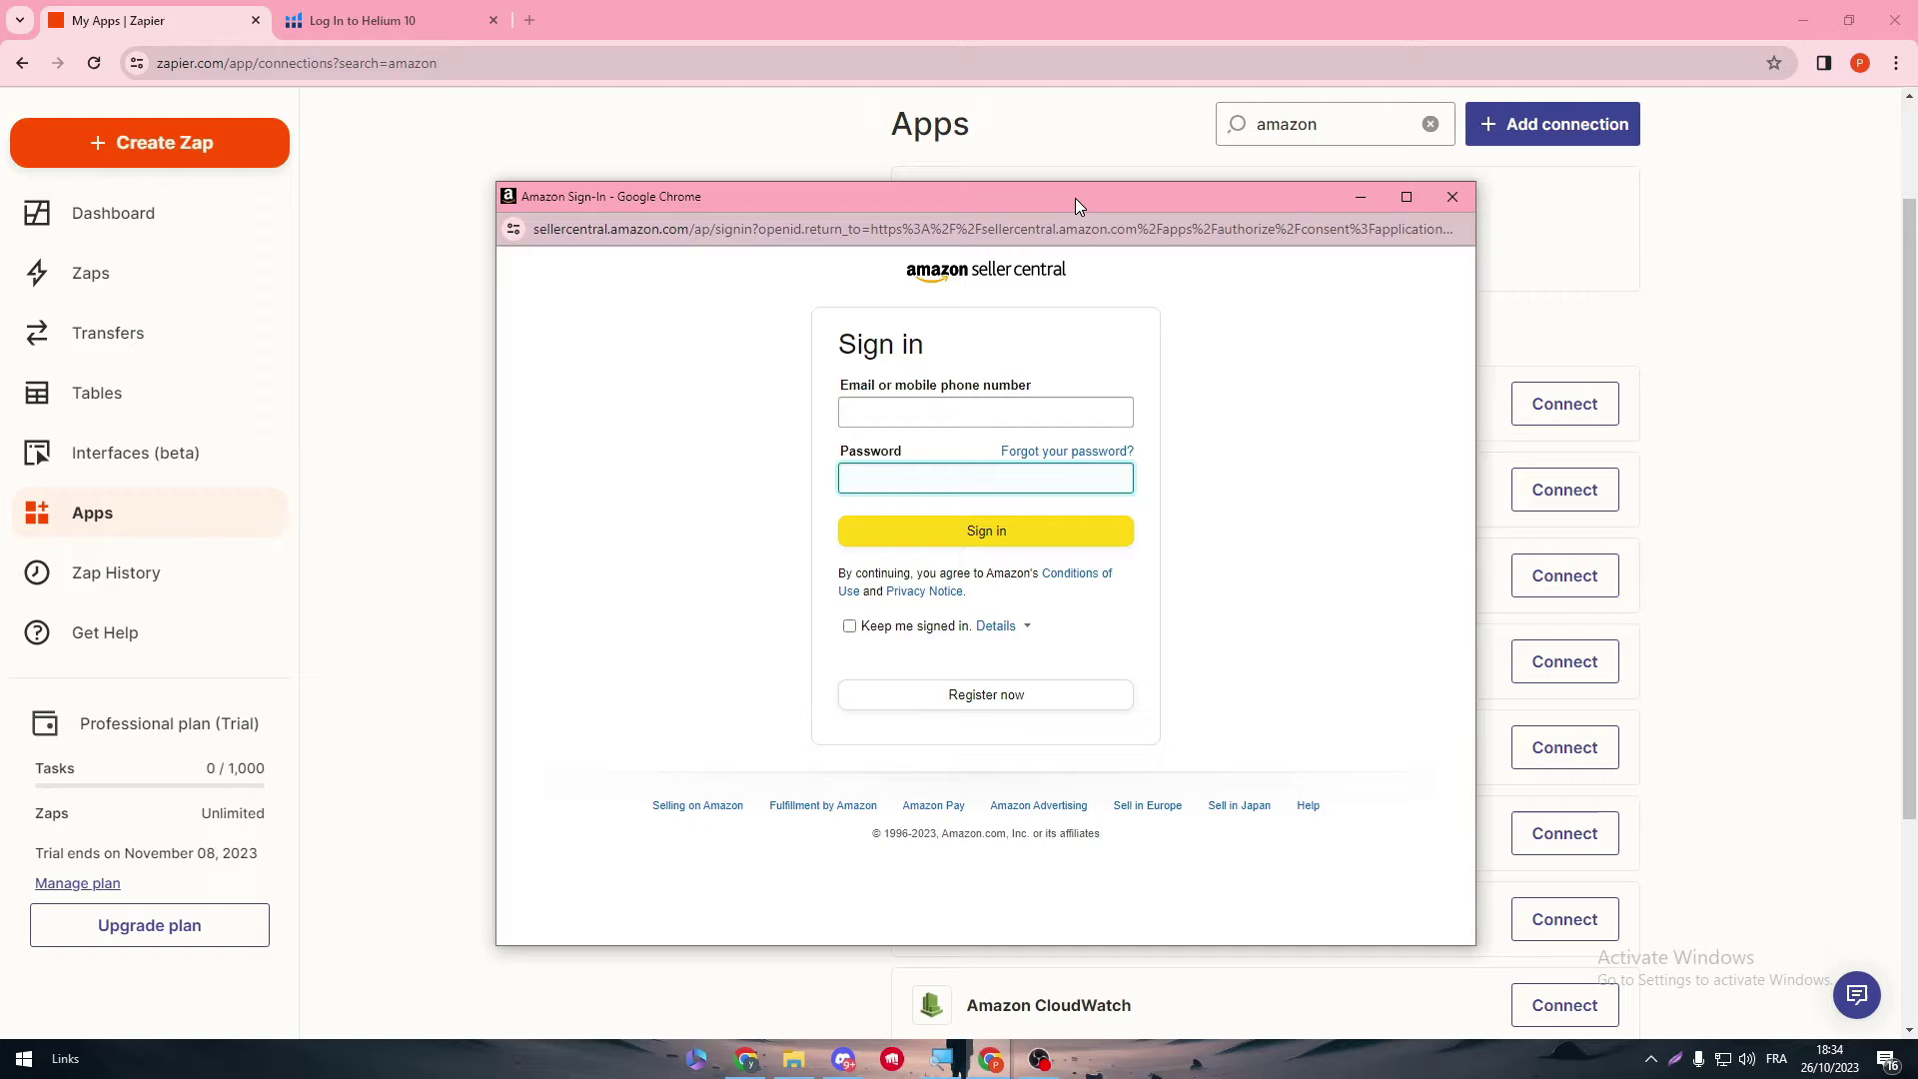
{"action": "left_click", "coordinate": [1269, 341]}
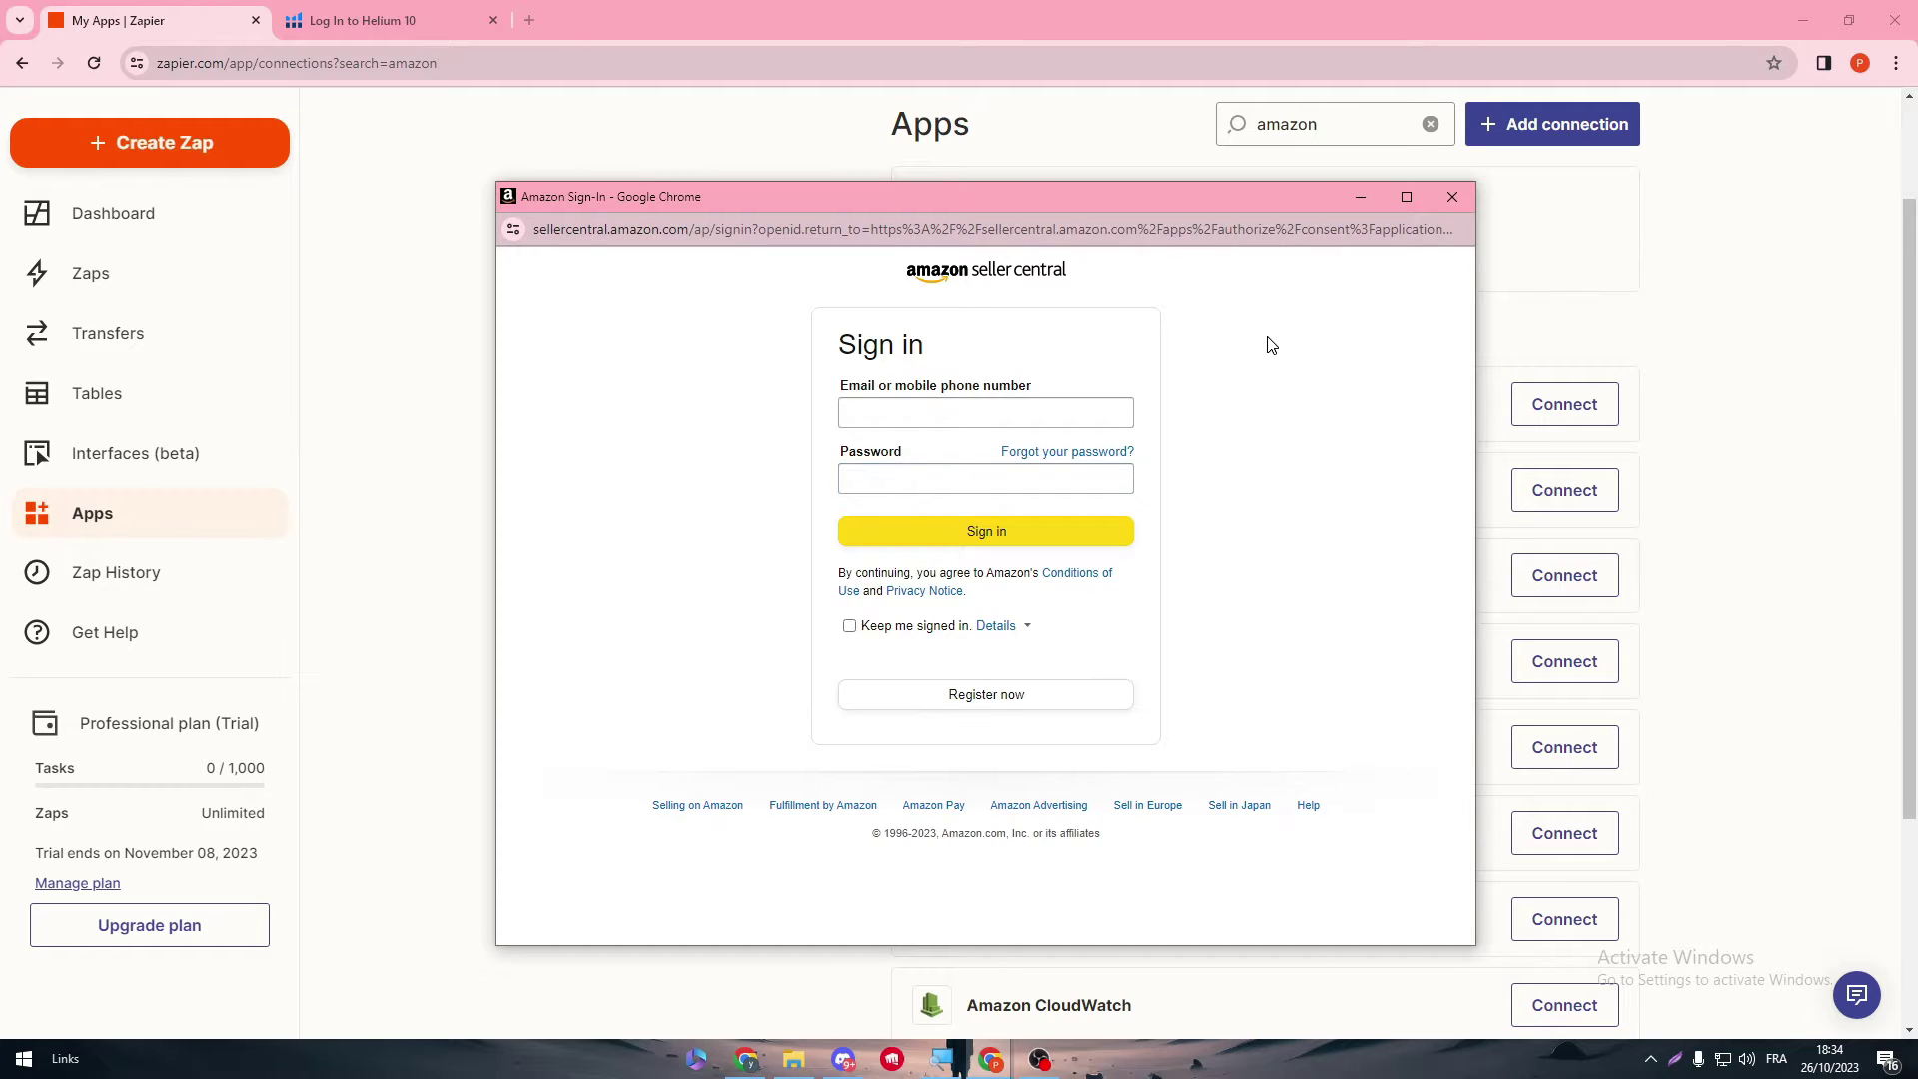
{"action": "left_click", "coordinate": [1443, 209]}
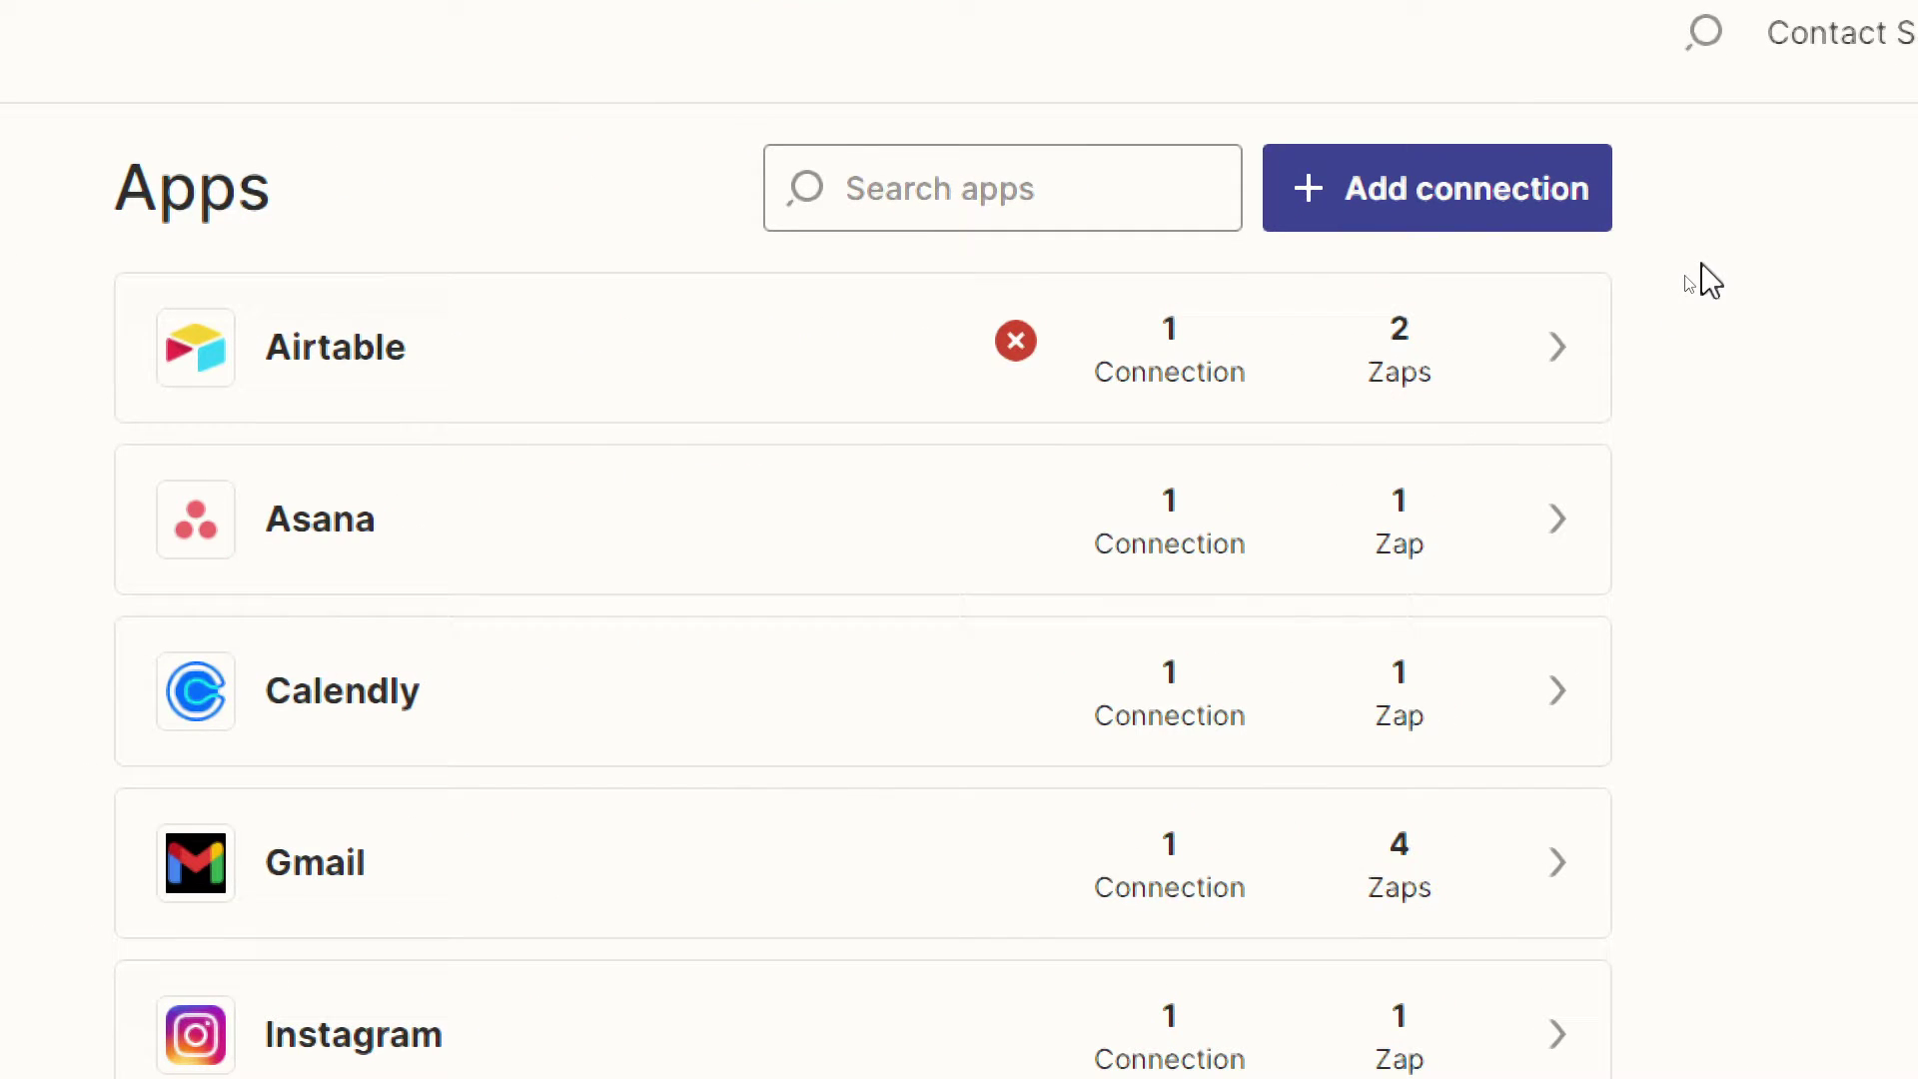
- Run Test connection on the Asana connection and confirm the 'Test successful' message
{"action": "left_click", "coordinate": [1567, 555]}
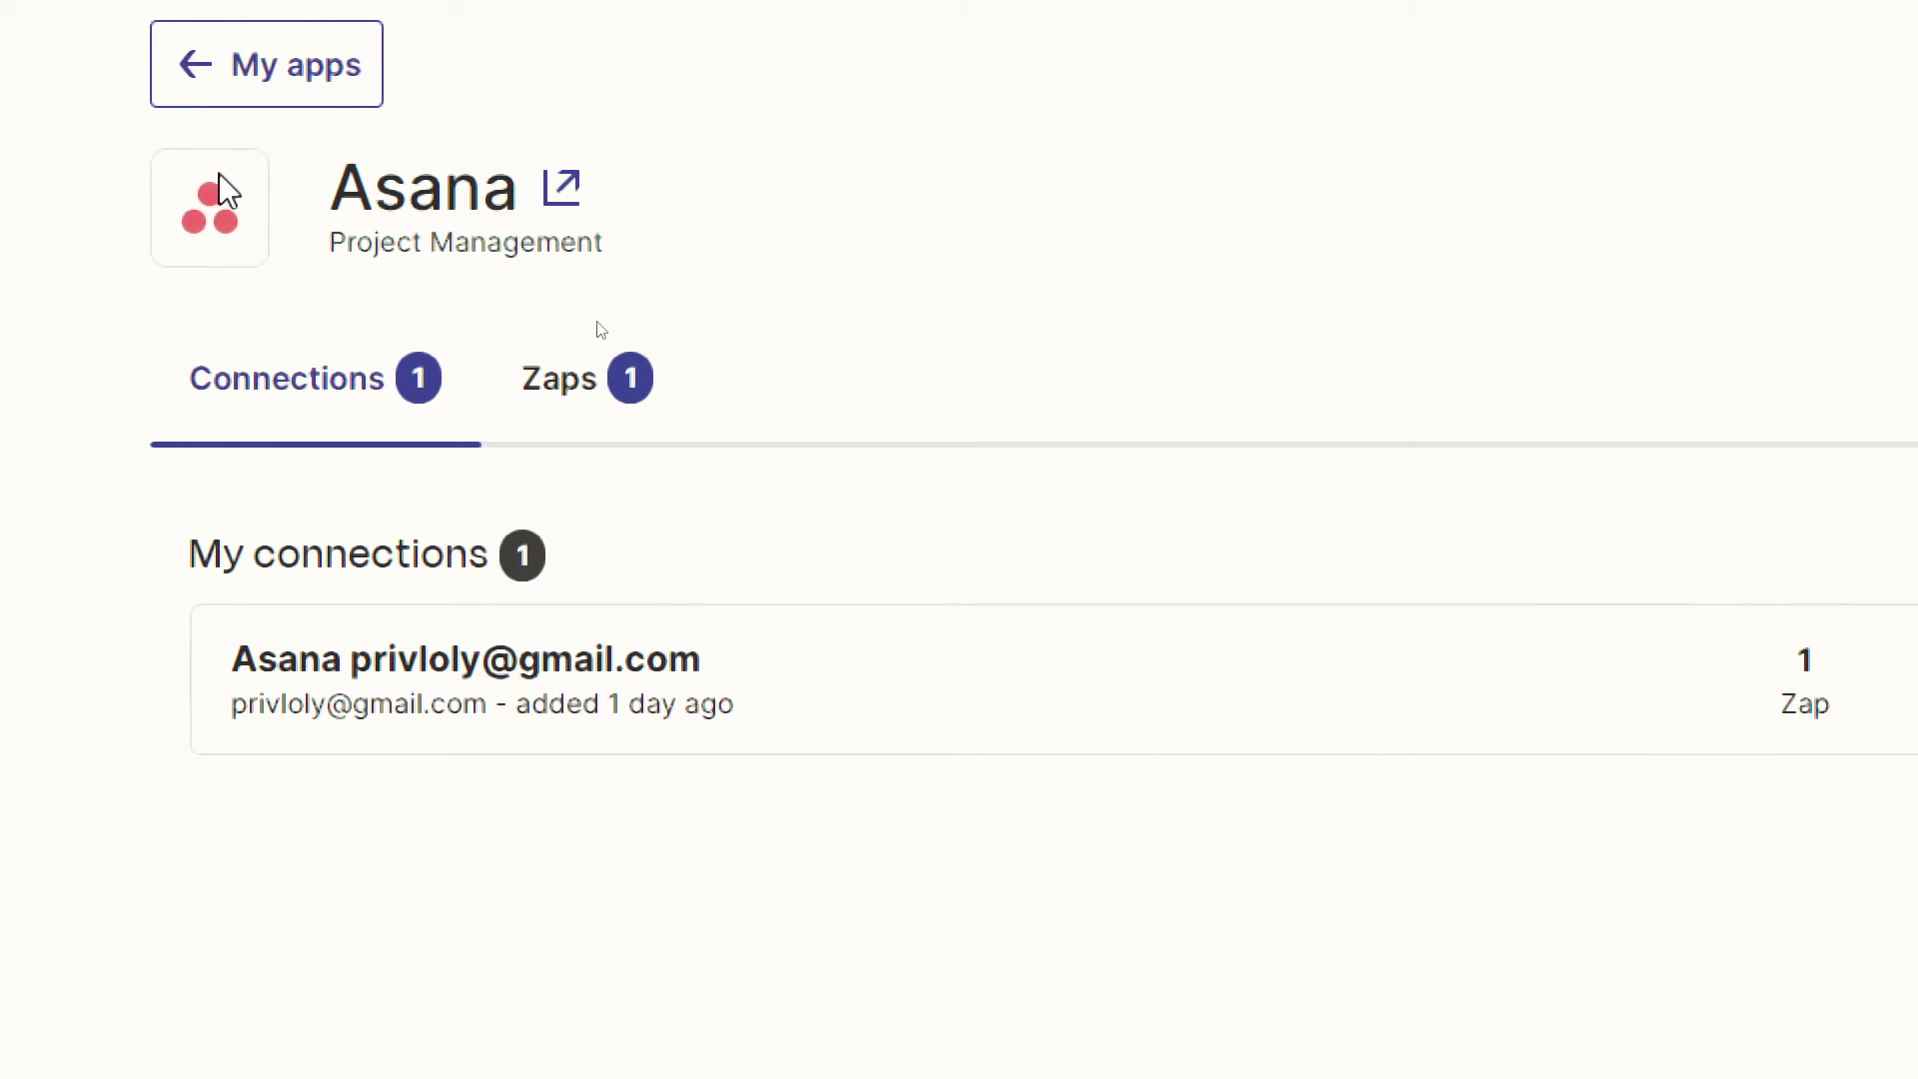
{"action": "left_click", "coordinate": [1407, 378]}
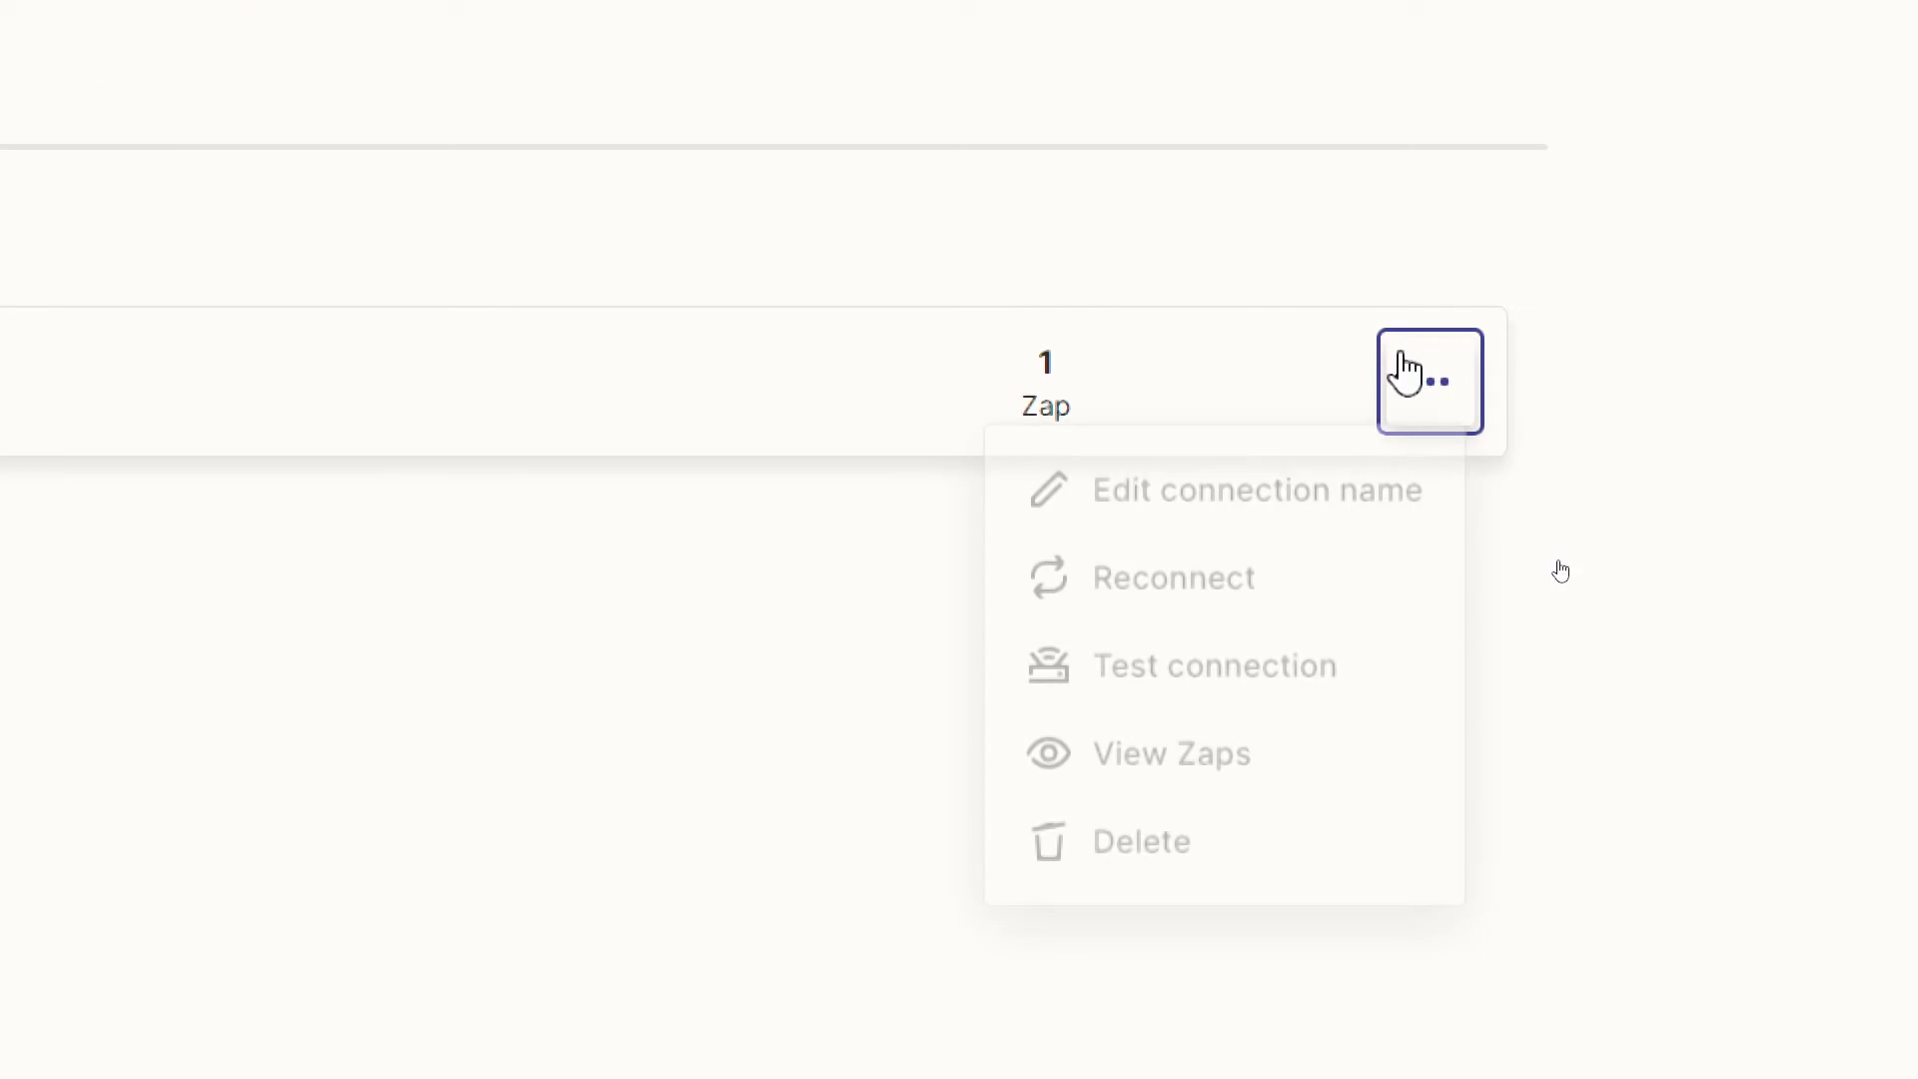
{"action": "left_click", "coordinate": [1332, 677]}
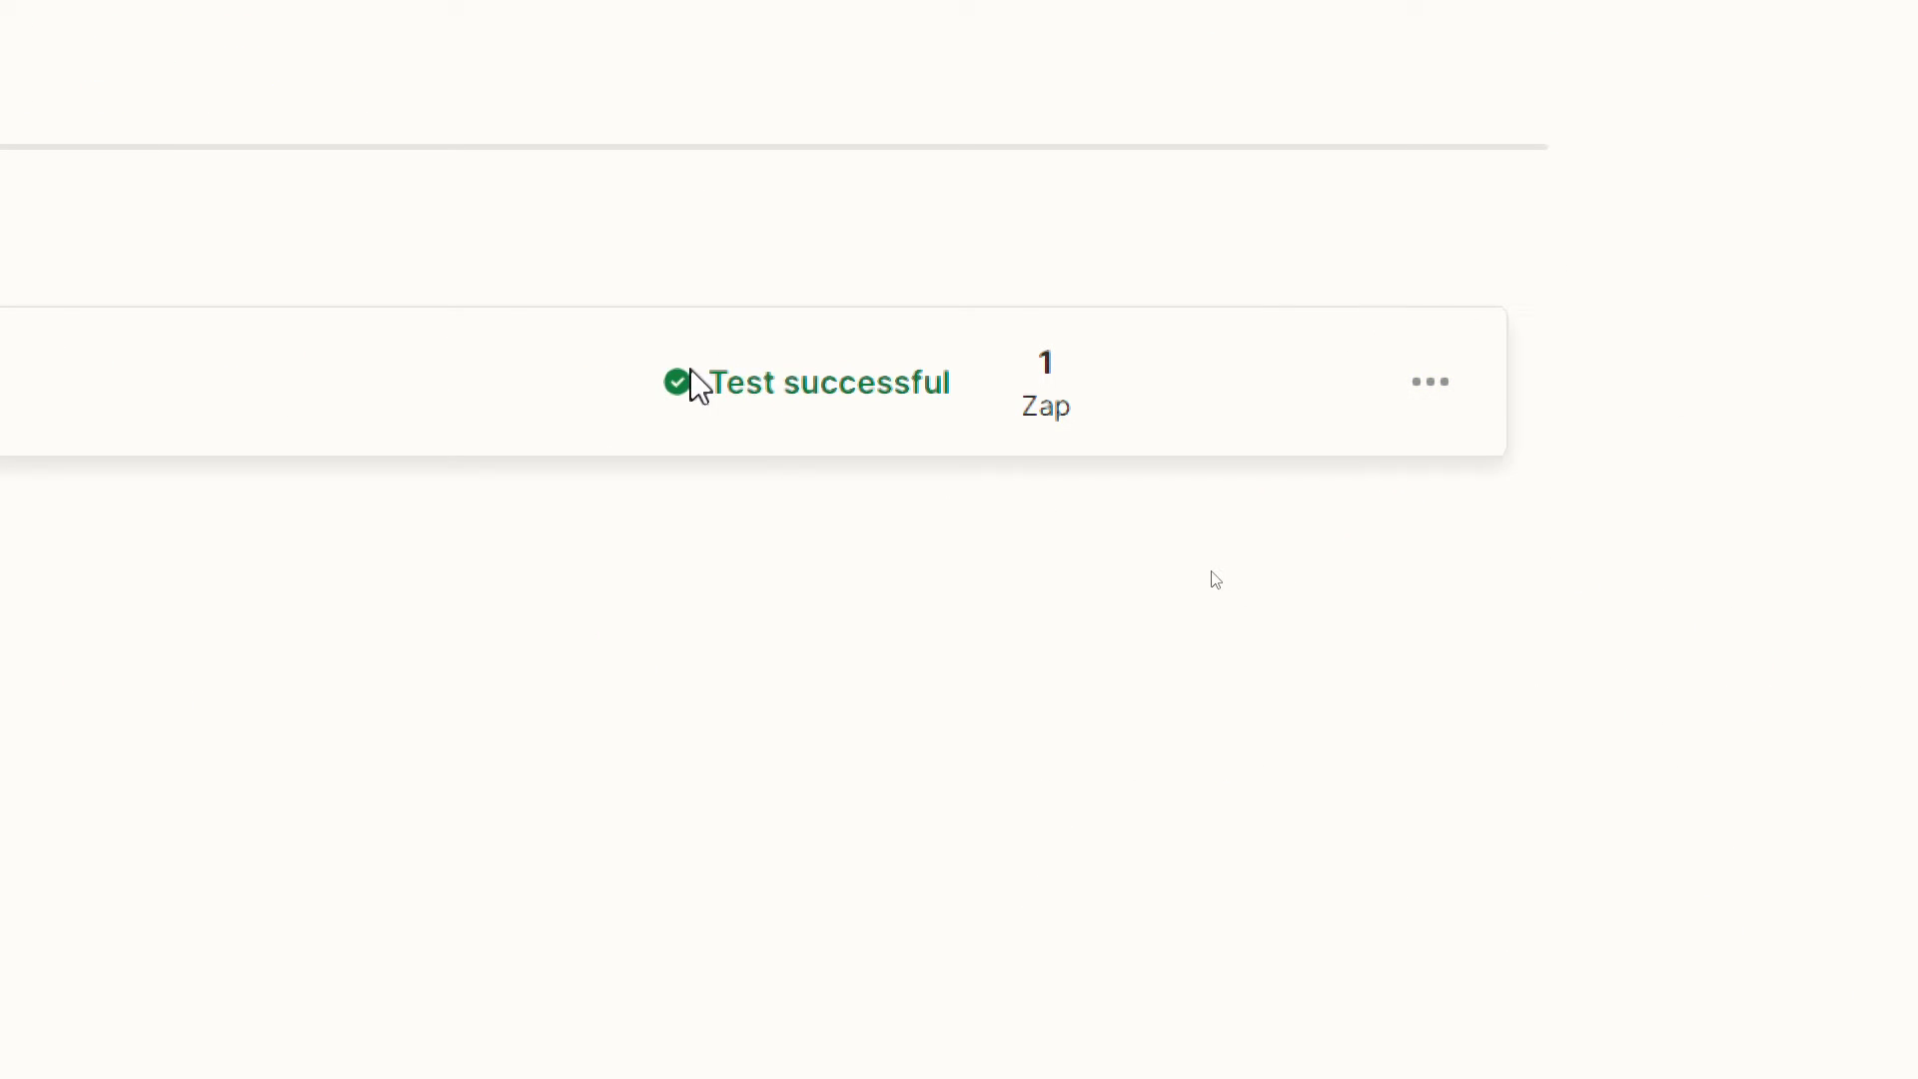
{"action": "left_click_drag", "start_coordinate": [709, 384], "coordinate": [954, 381]}
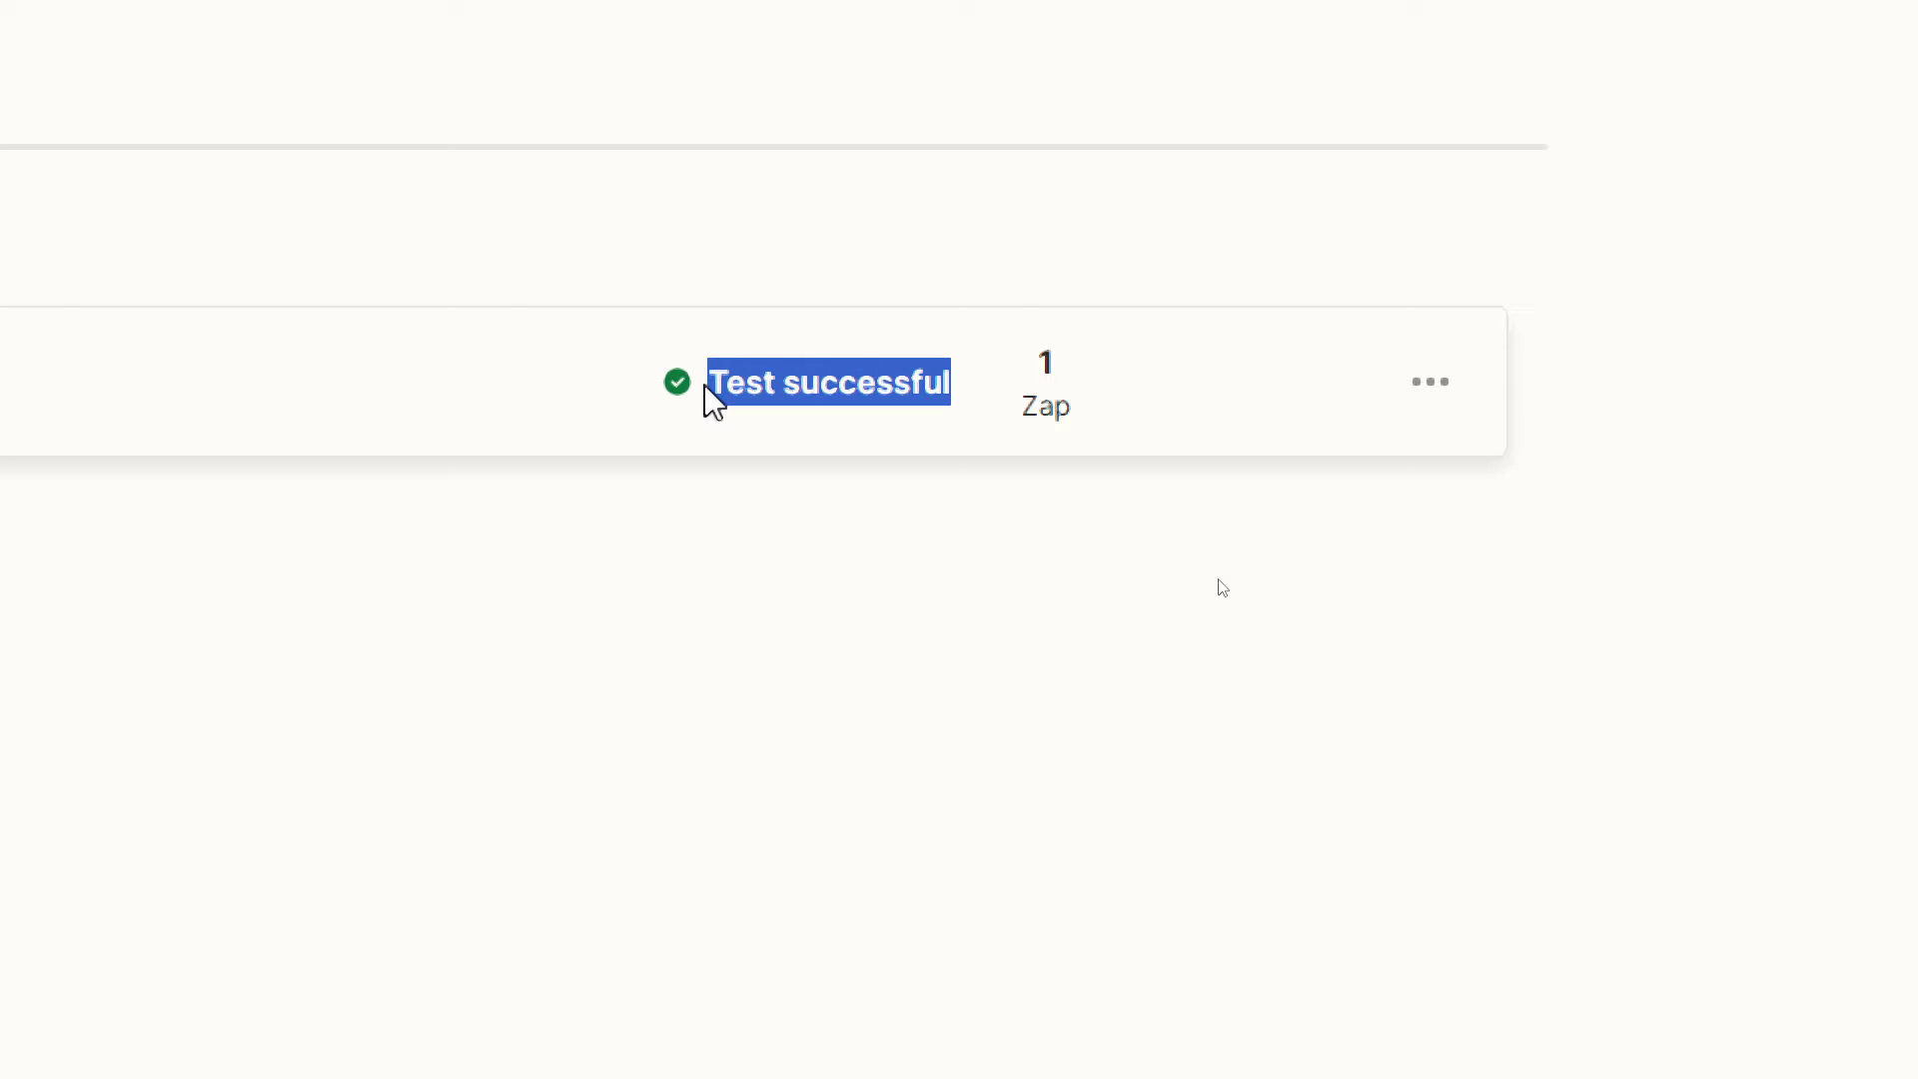
{"action": "left_click_drag", "start_coordinate": [704, 388], "coordinate": [976, 396]}
{"action": "left_click", "coordinate": [927, 538]}
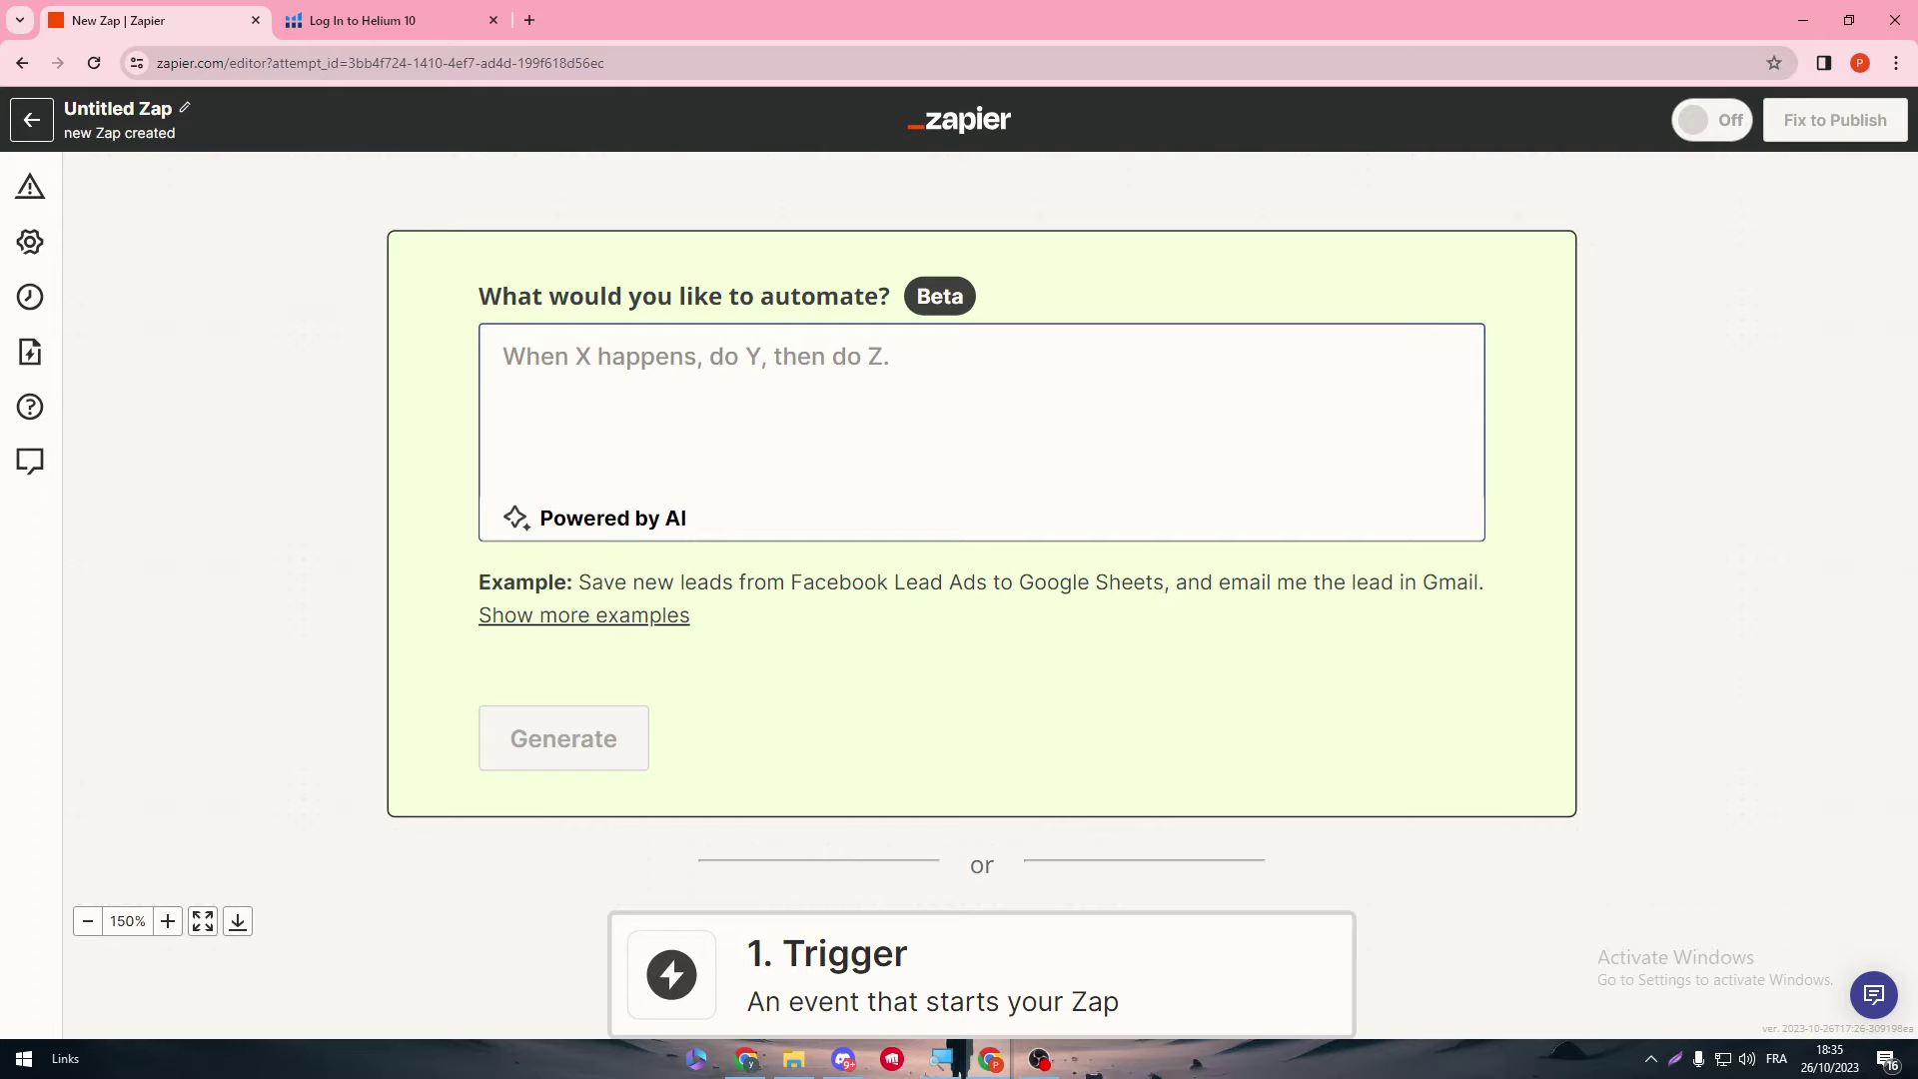
- Enter the AI prompt 'when anything happens on helium 10 create it as a product on my amazon seller account'
{"action": "left_click", "coordinate": [1024, 379]}
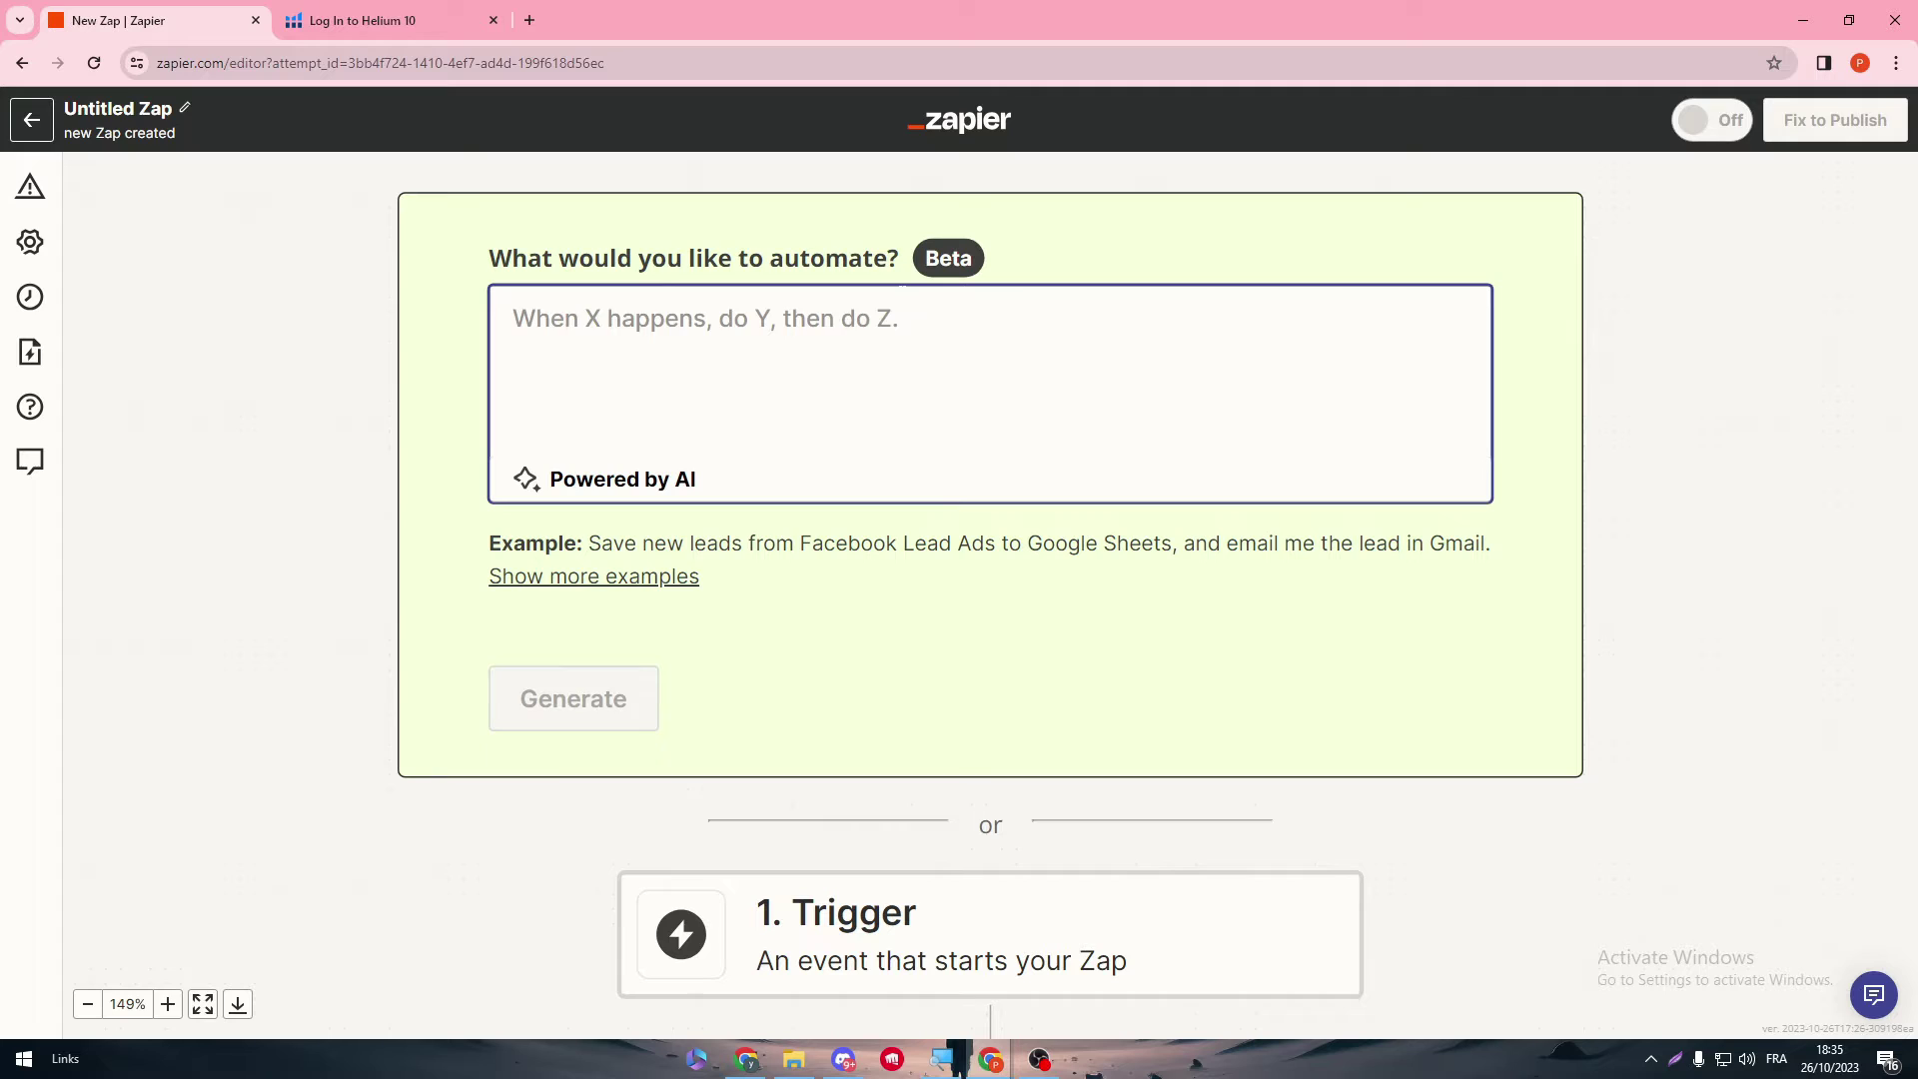
{"action": "type", "text": "when "}
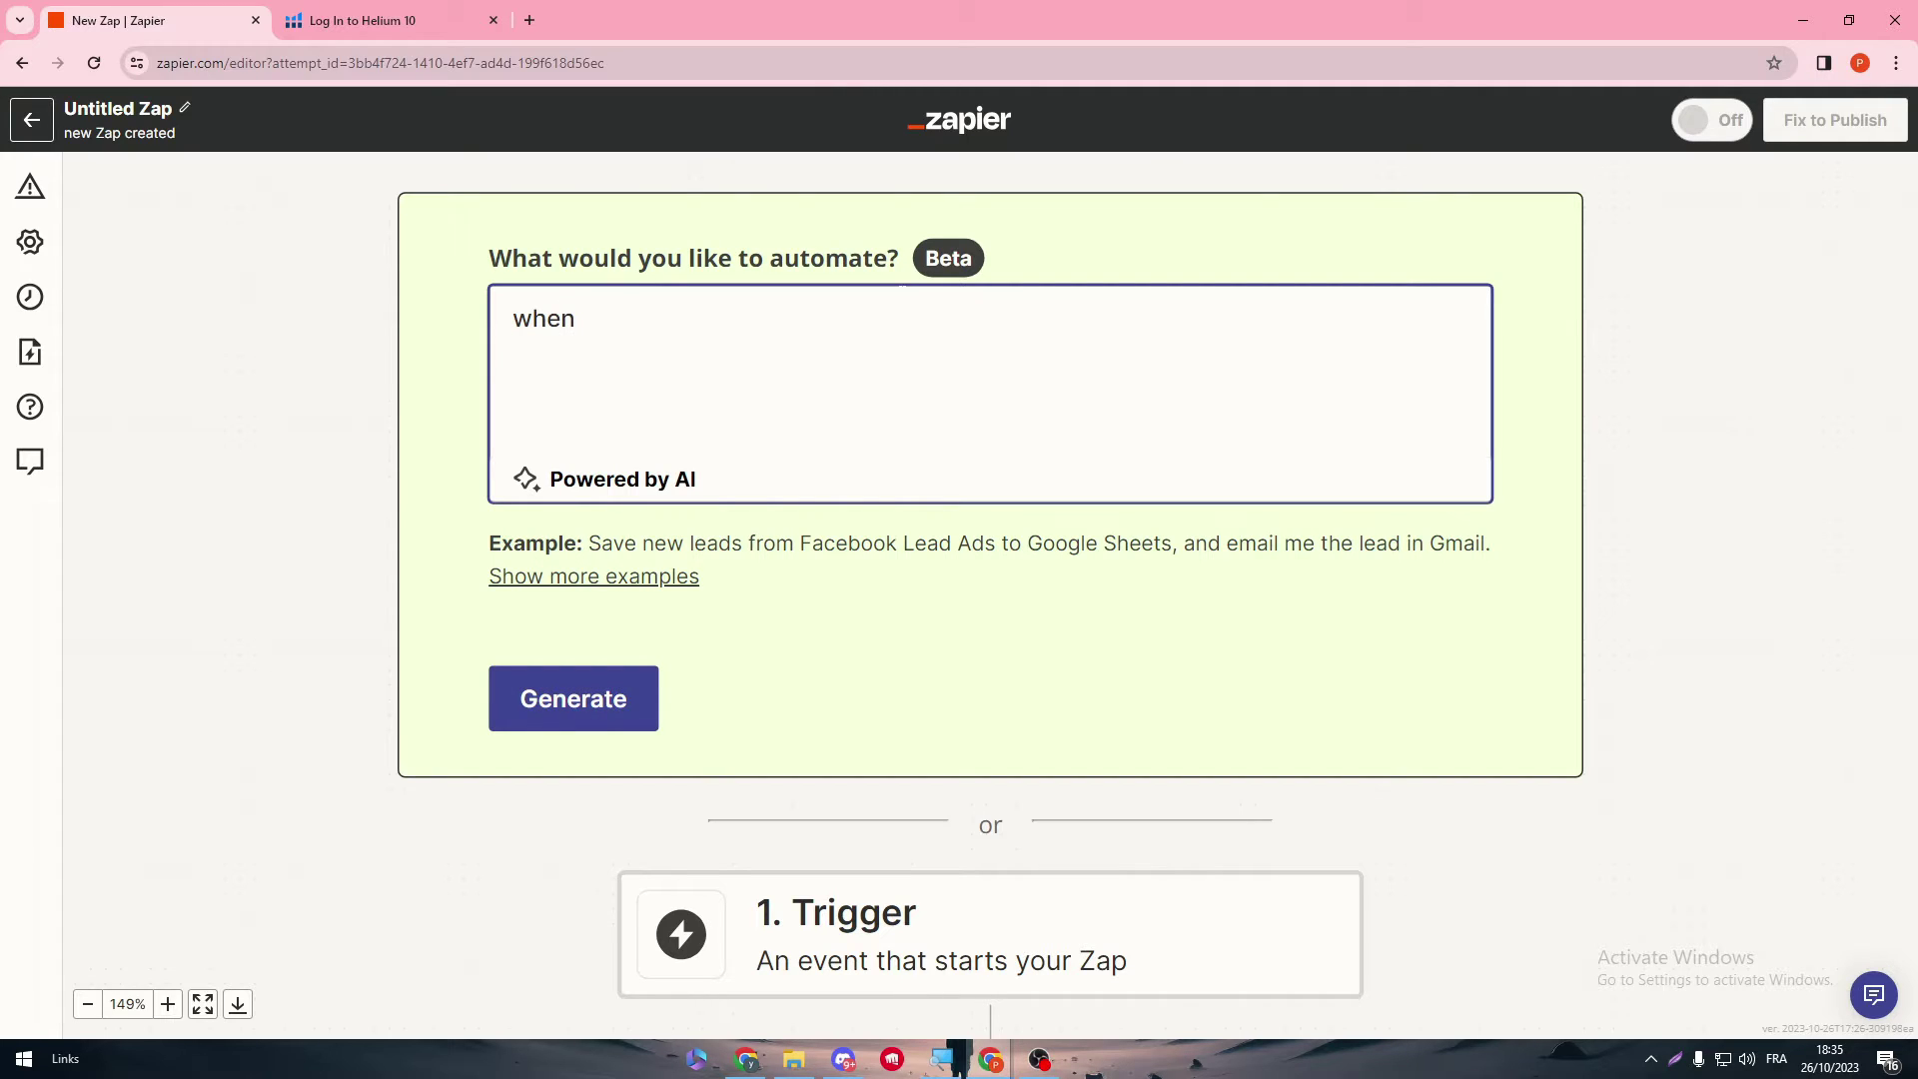
{"action": "type", "text": "anyyth"}
{"action": "key", "text": "BackSpace"}
{"action": "key", "text": "BackSpace"}
{"action": "key", "text": "BackSpace"}
{"action": "type", "text": "thing happens "}
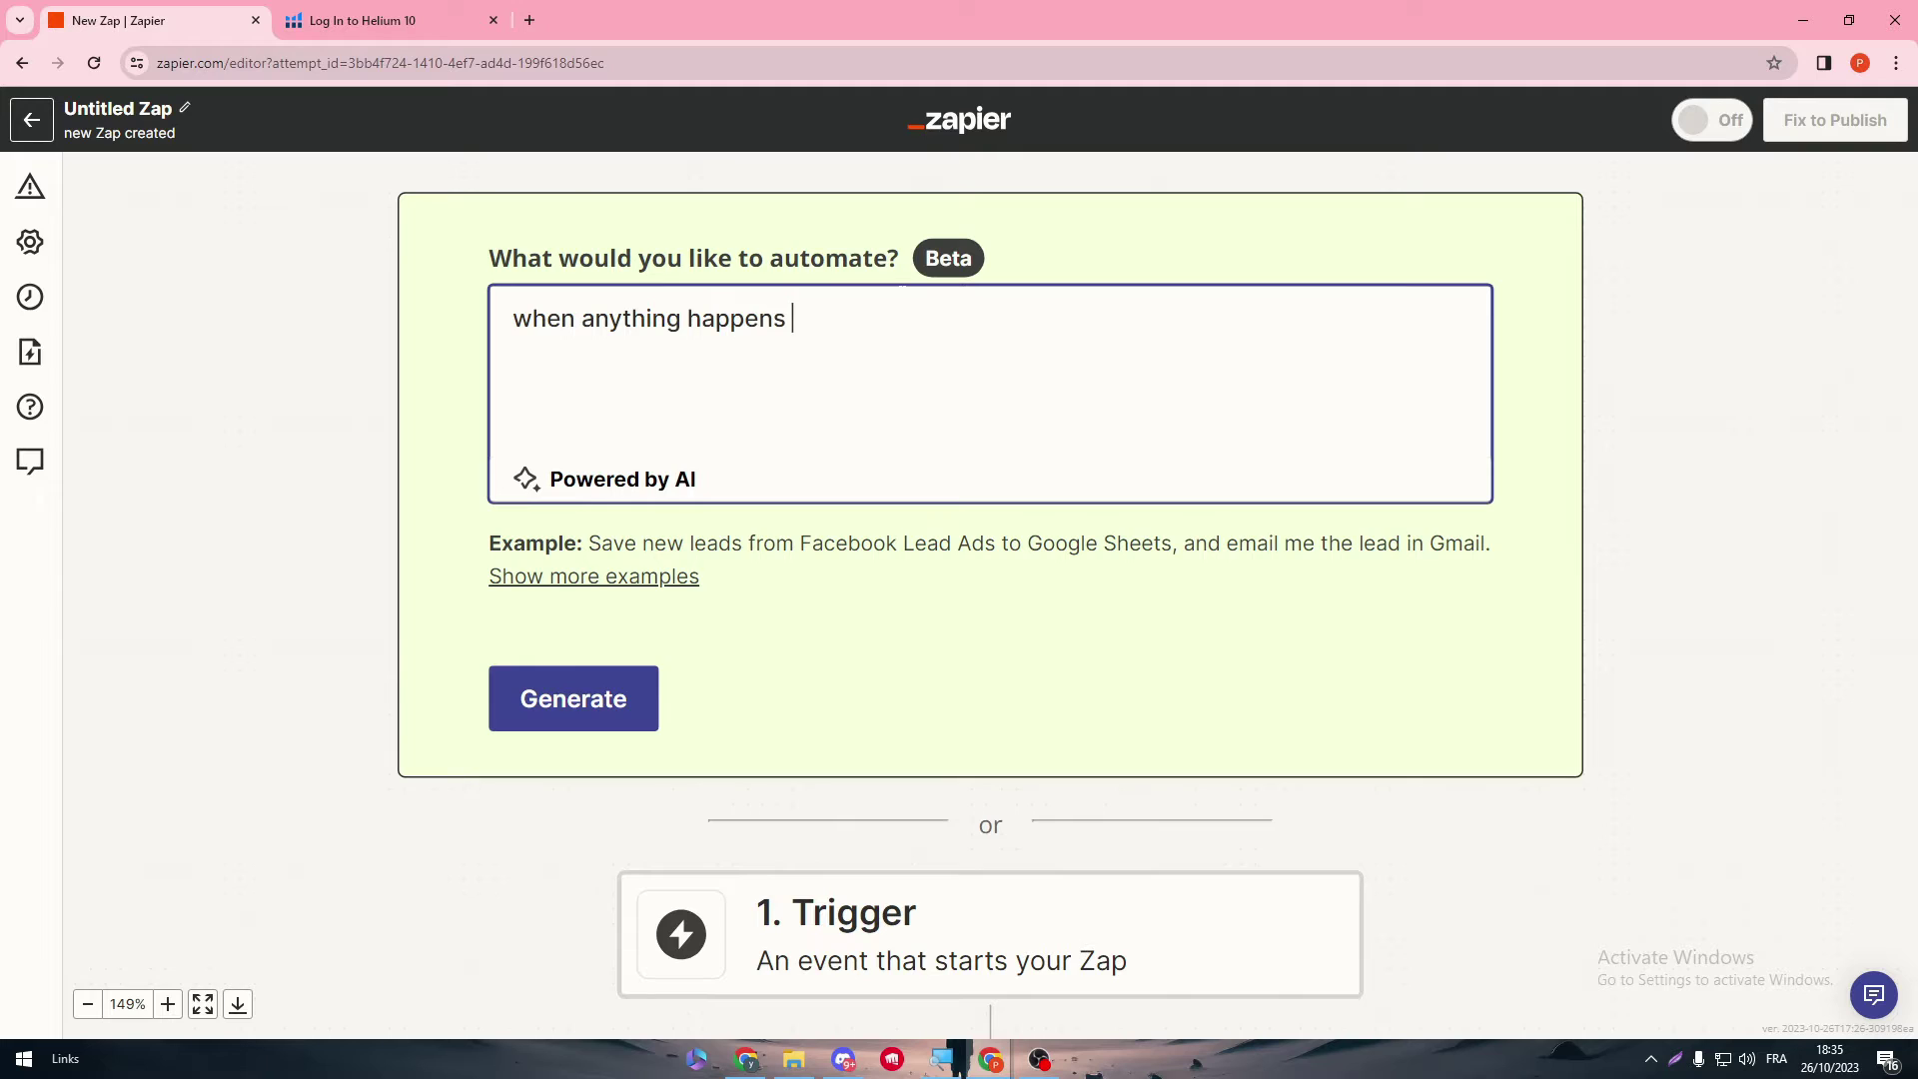
{"action": "type", "text": "on helium 10 "}
{"action": "type", "text": "se"}
{"action": "key", "text": "BackSpace"}
{"action": "key", "text": "BackSpace"}
{"action": "type", "text": "create"}
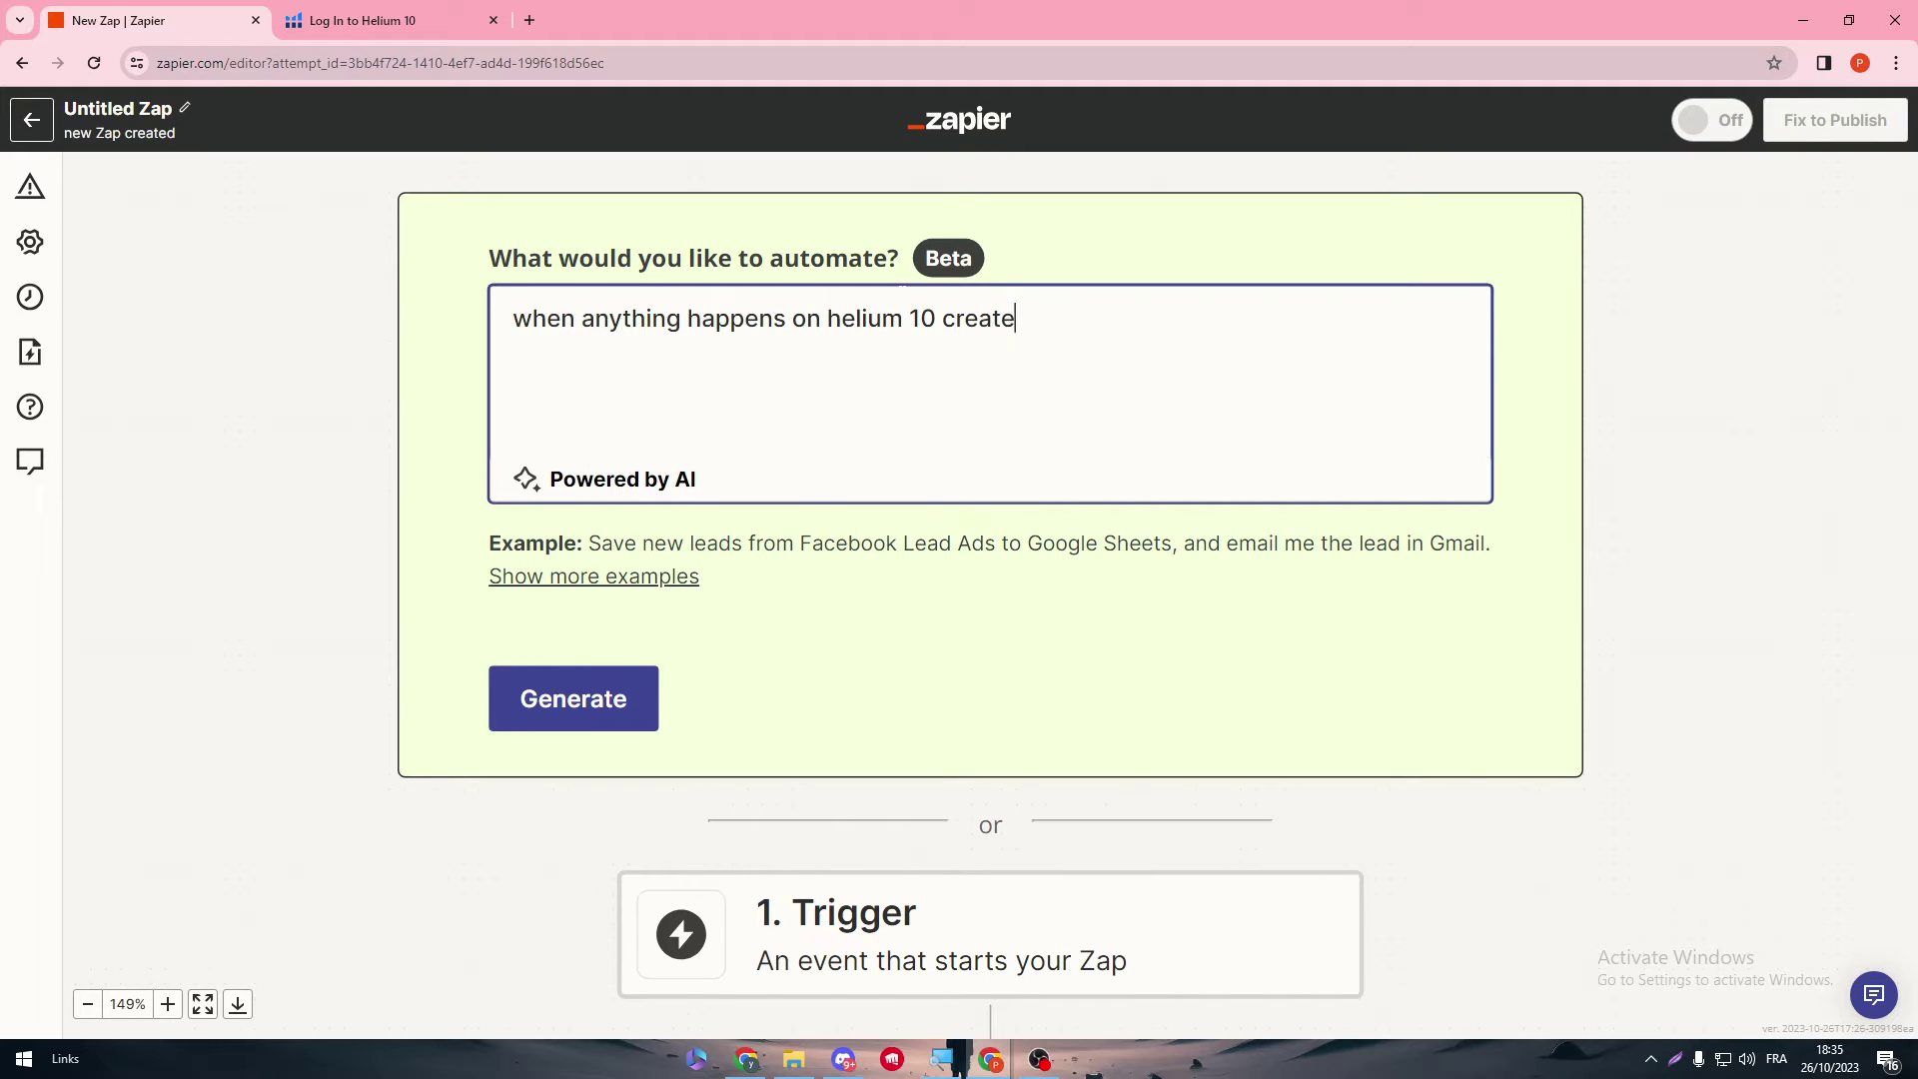
{"action": "type", "text": " it as  a product on my "}
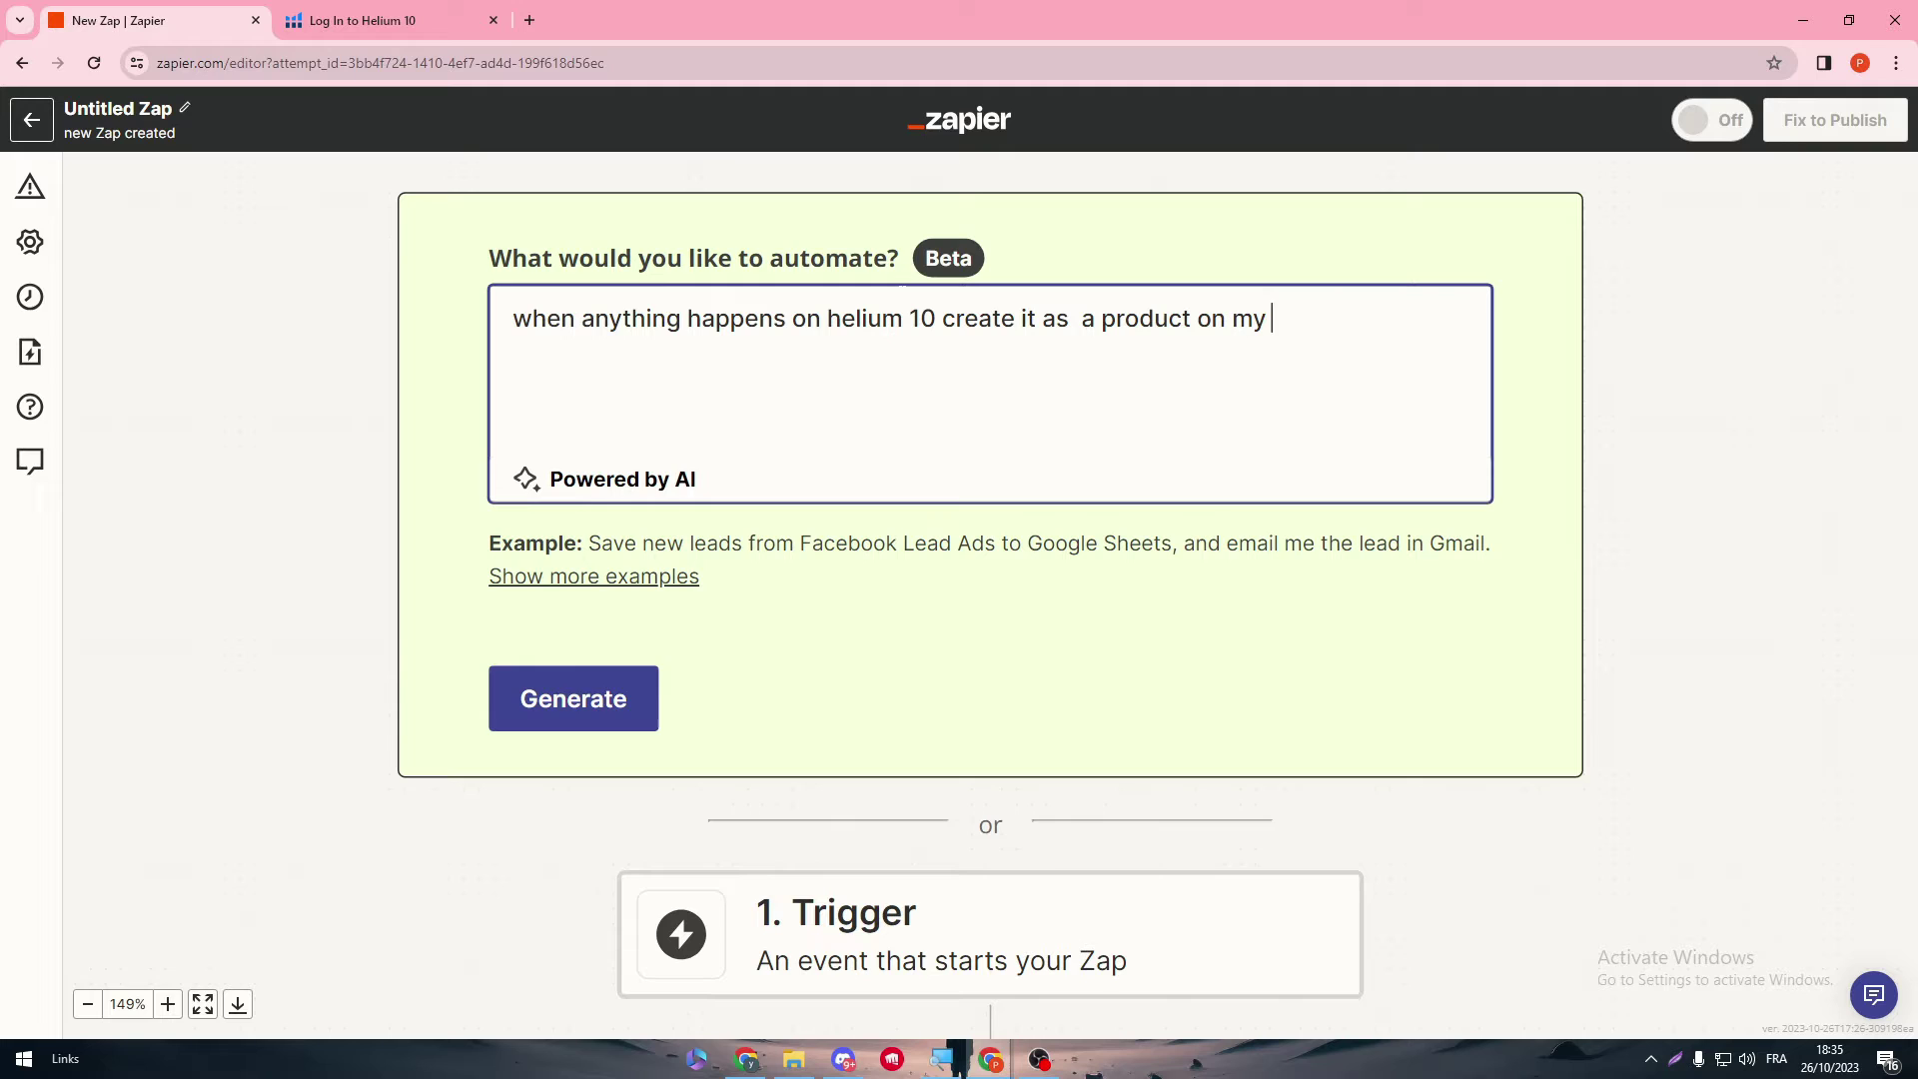
{"action": "type", "text": "amazon seller ac"}
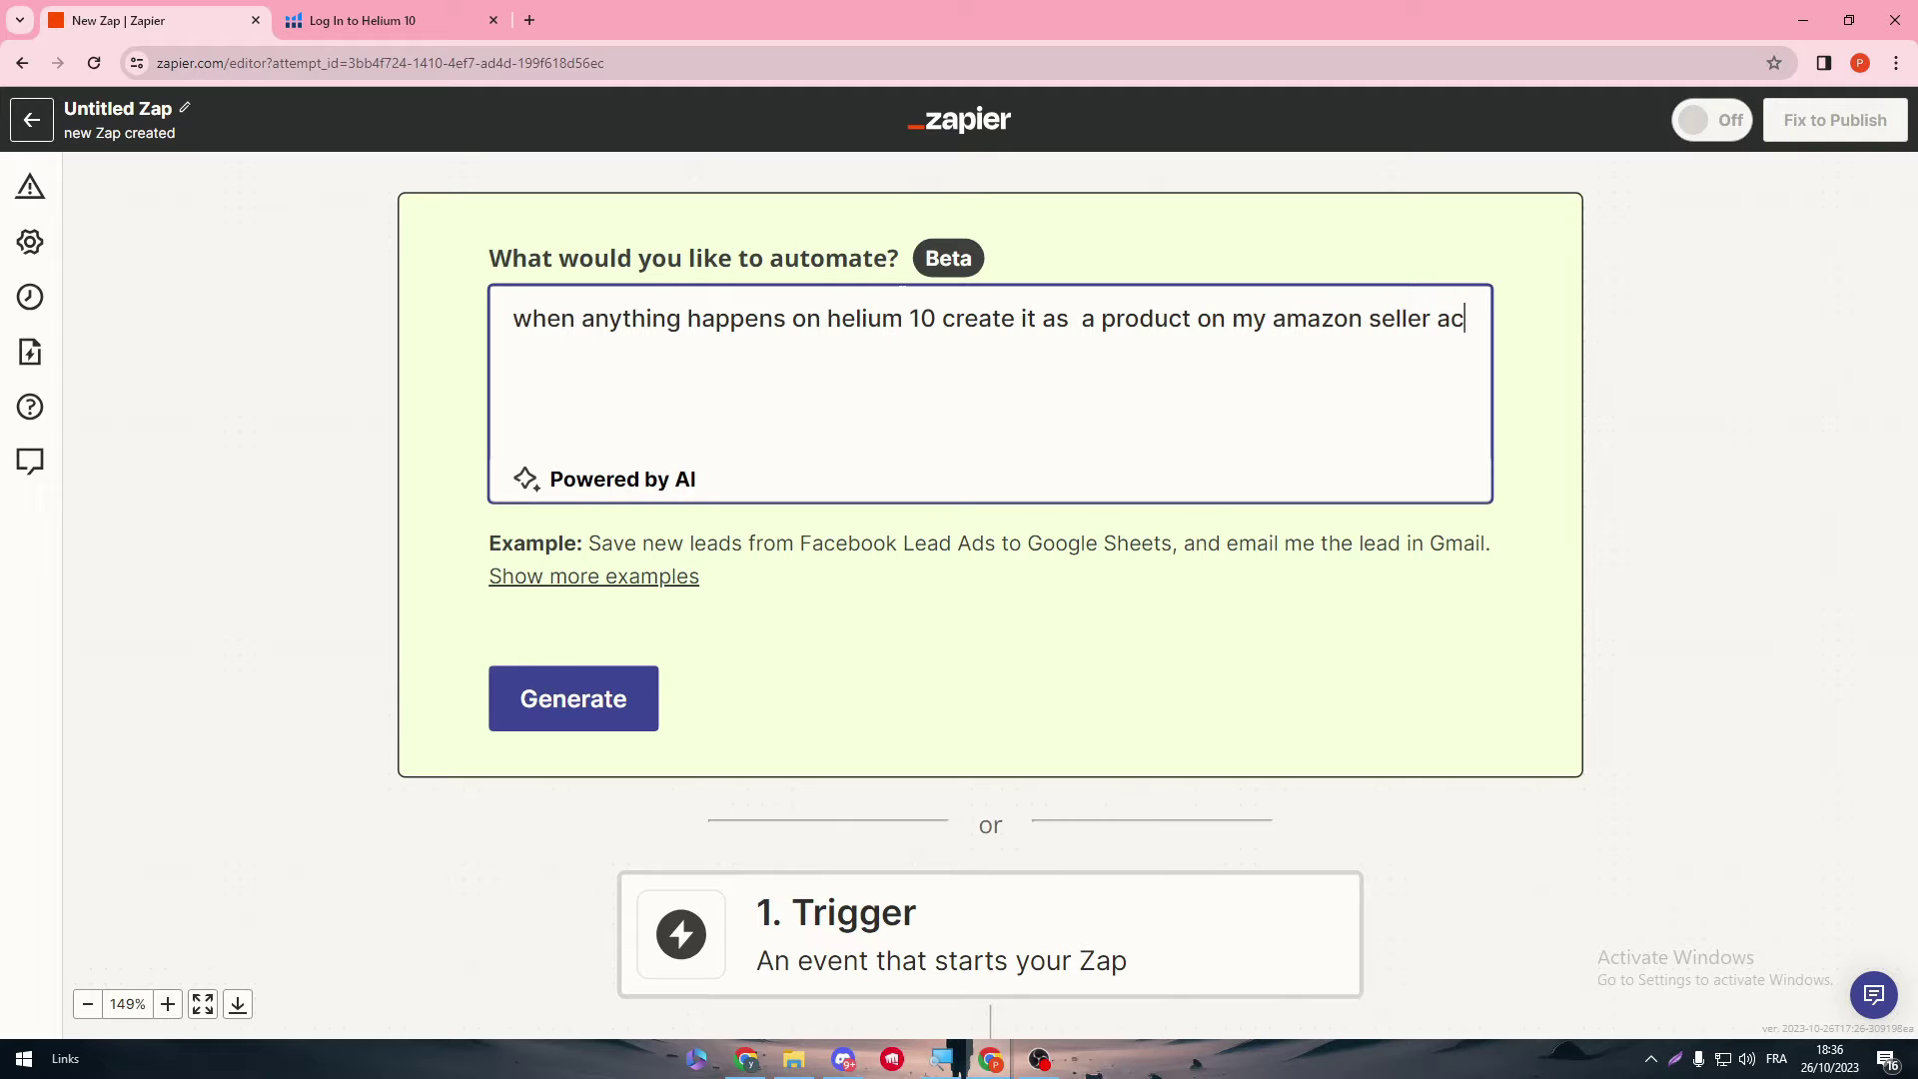
{"action": "type", "text": "count"}
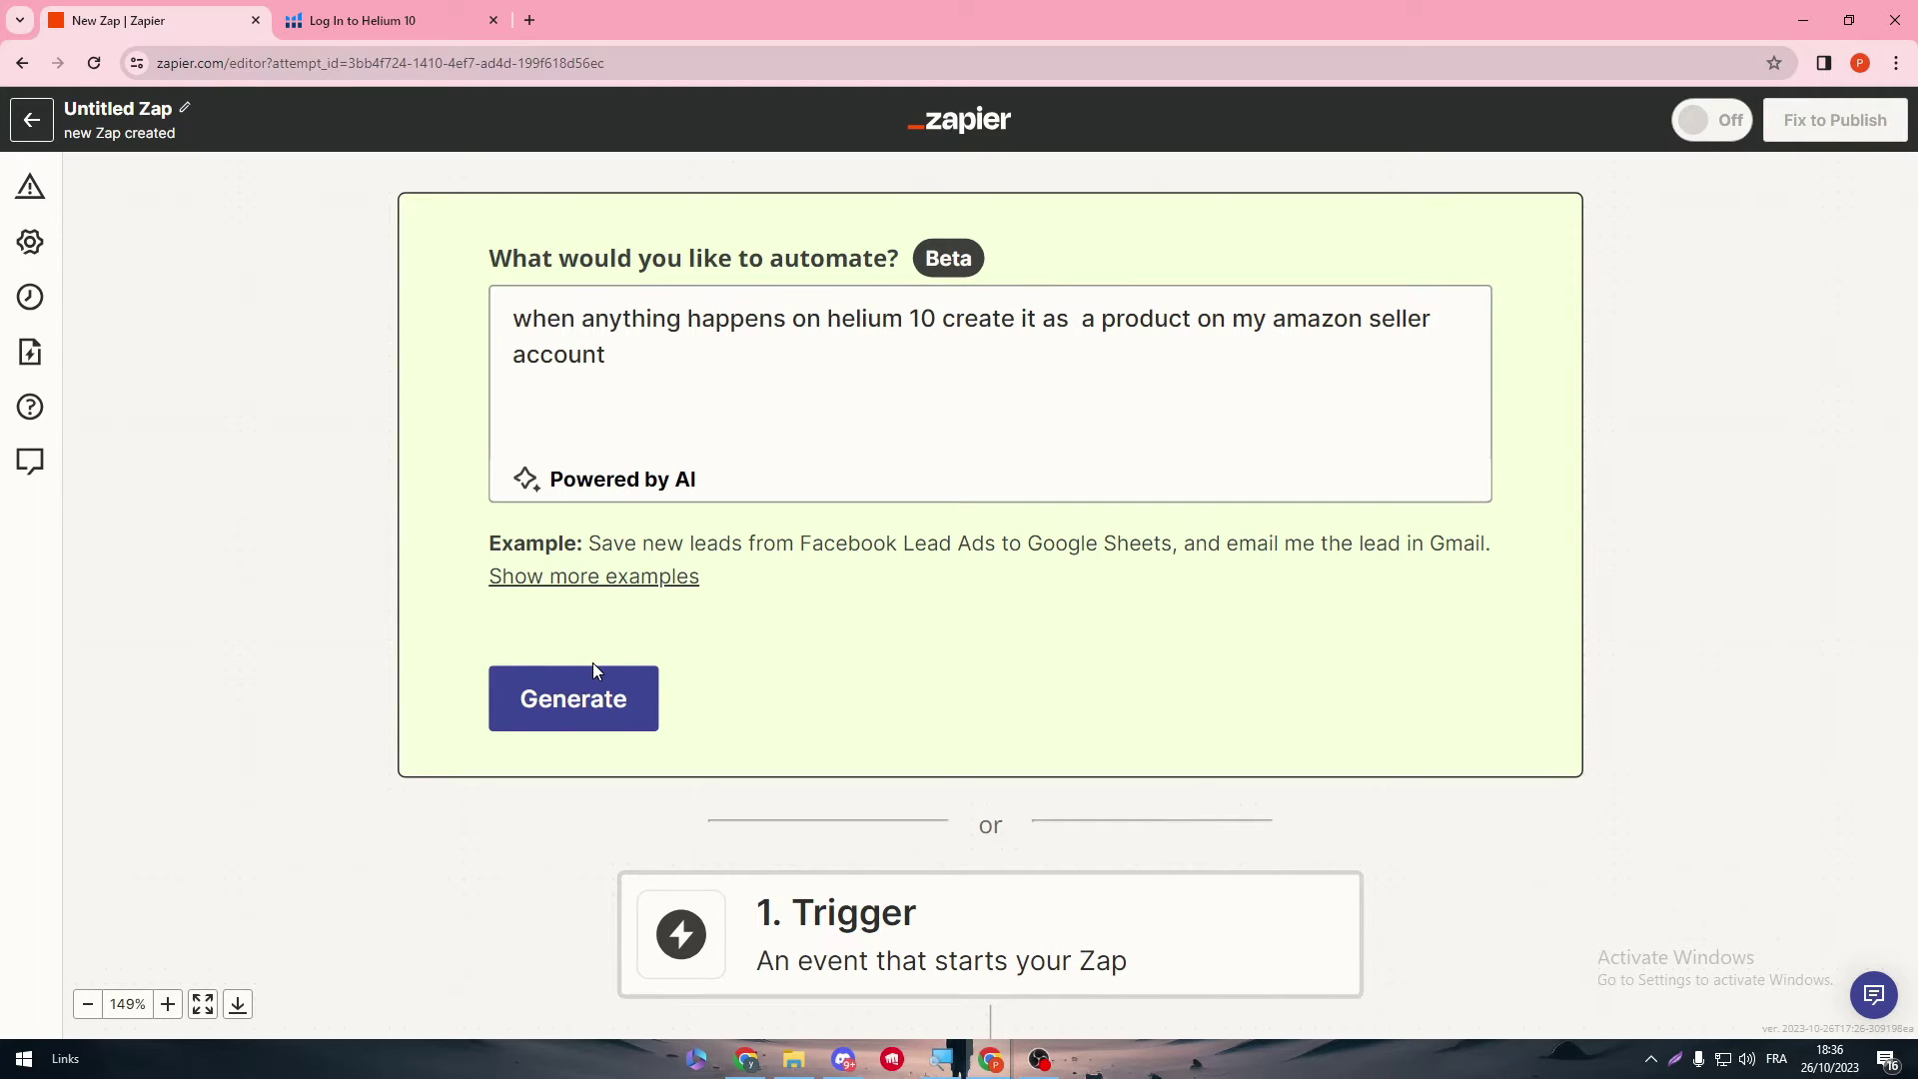
- Generate the AI Zap and review its New Event (Agiliron) and Create Product (Shopify) steps
{"action": "left_click", "coordinate": [581, 693]}
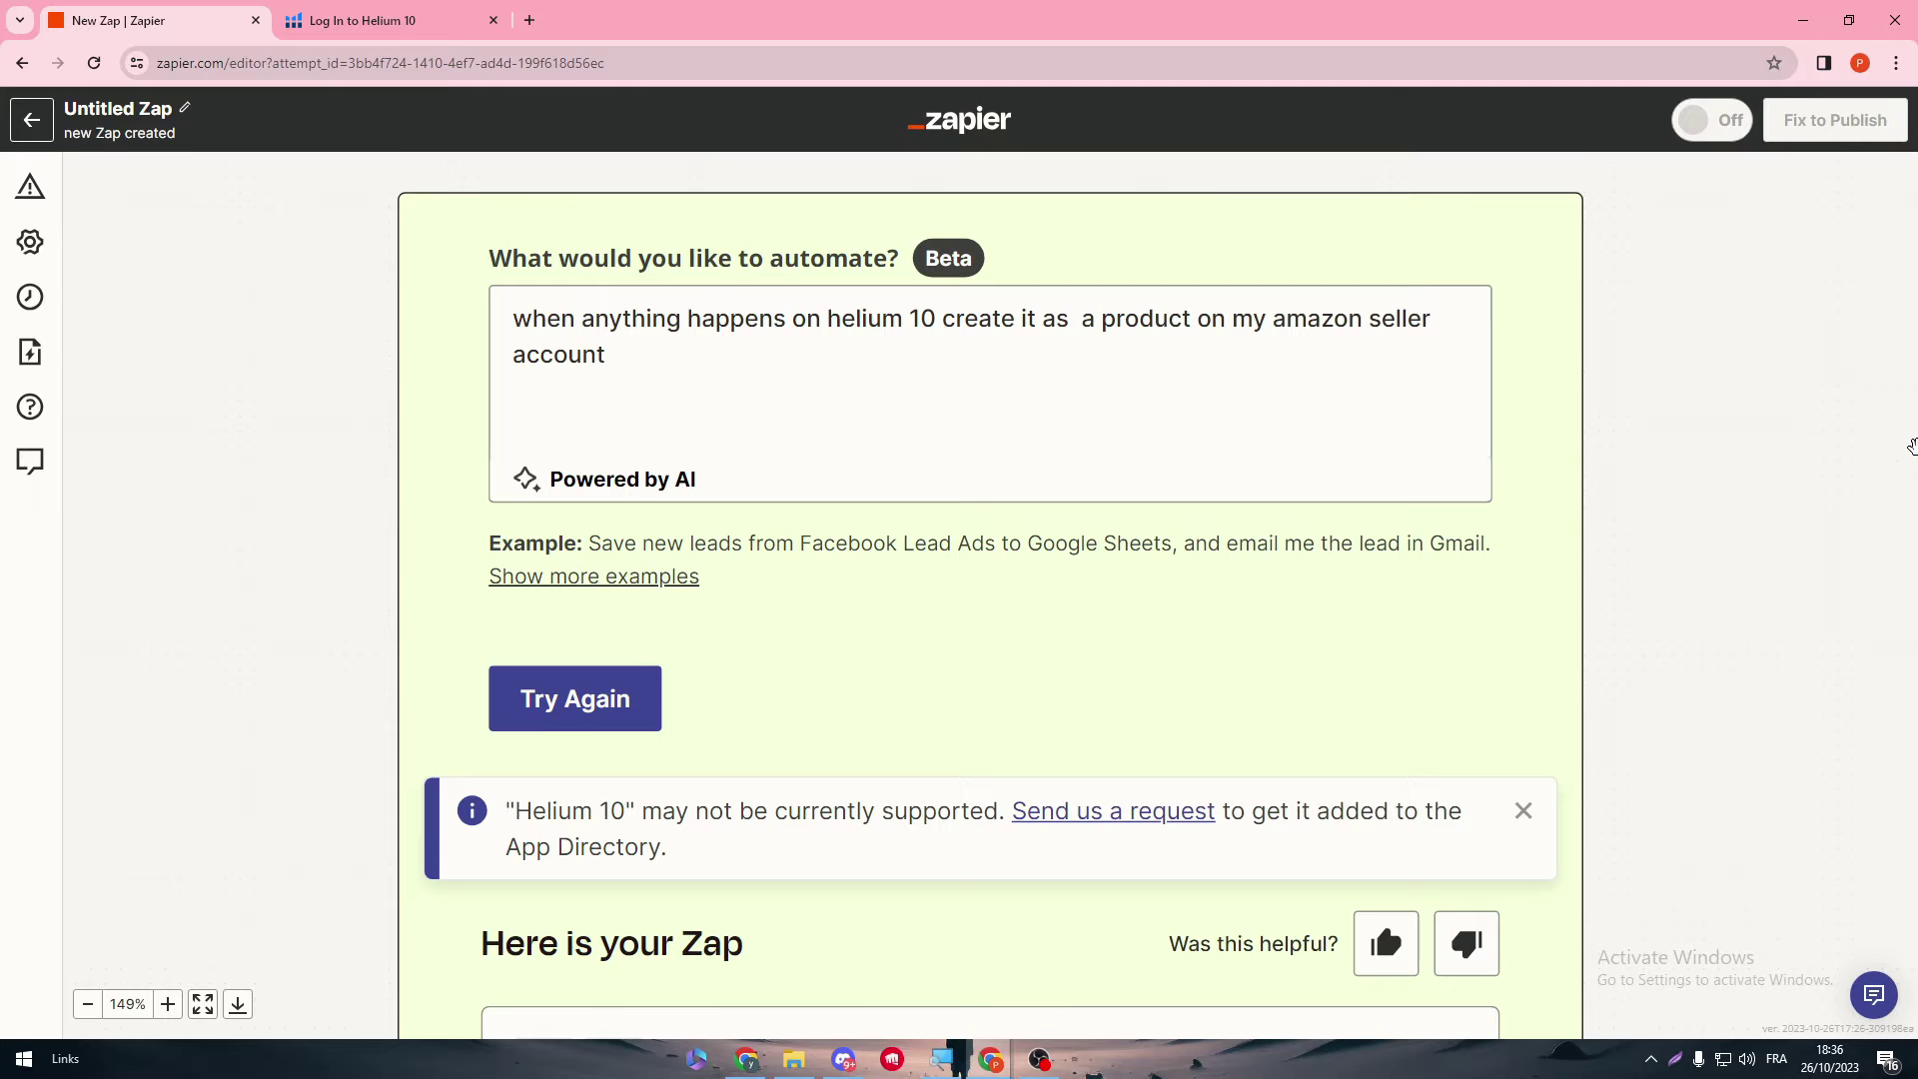
{"action": "scroll", "coordinate": [1835, 464], "scroll_direction": "down", "scroll_amount": 1}
{"action": "scroll", "coordinate": [1835, 463], "scroll_direction": "down", "scroll_amount": 2}
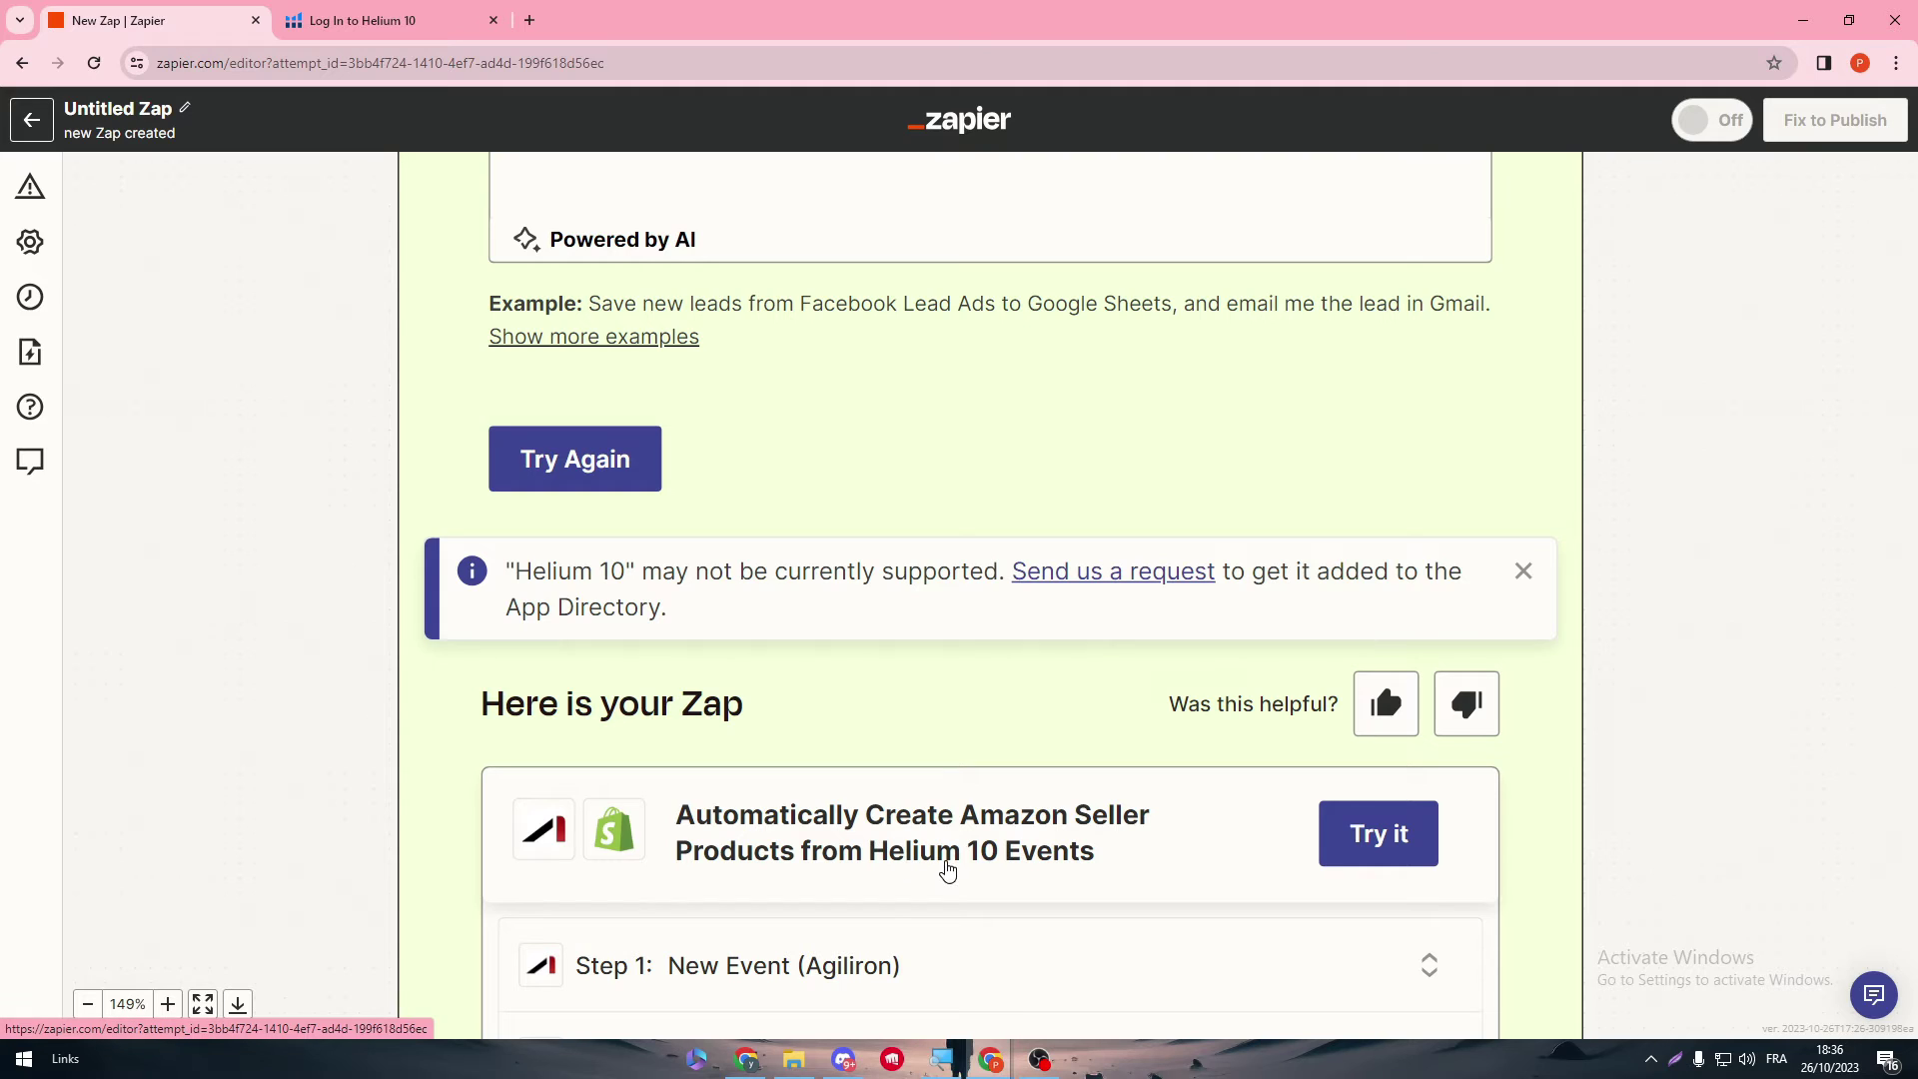
{"action": "scroll", "coordinate": [1016, 869], "scroll_direction": "down", "scroll_amount": 8}
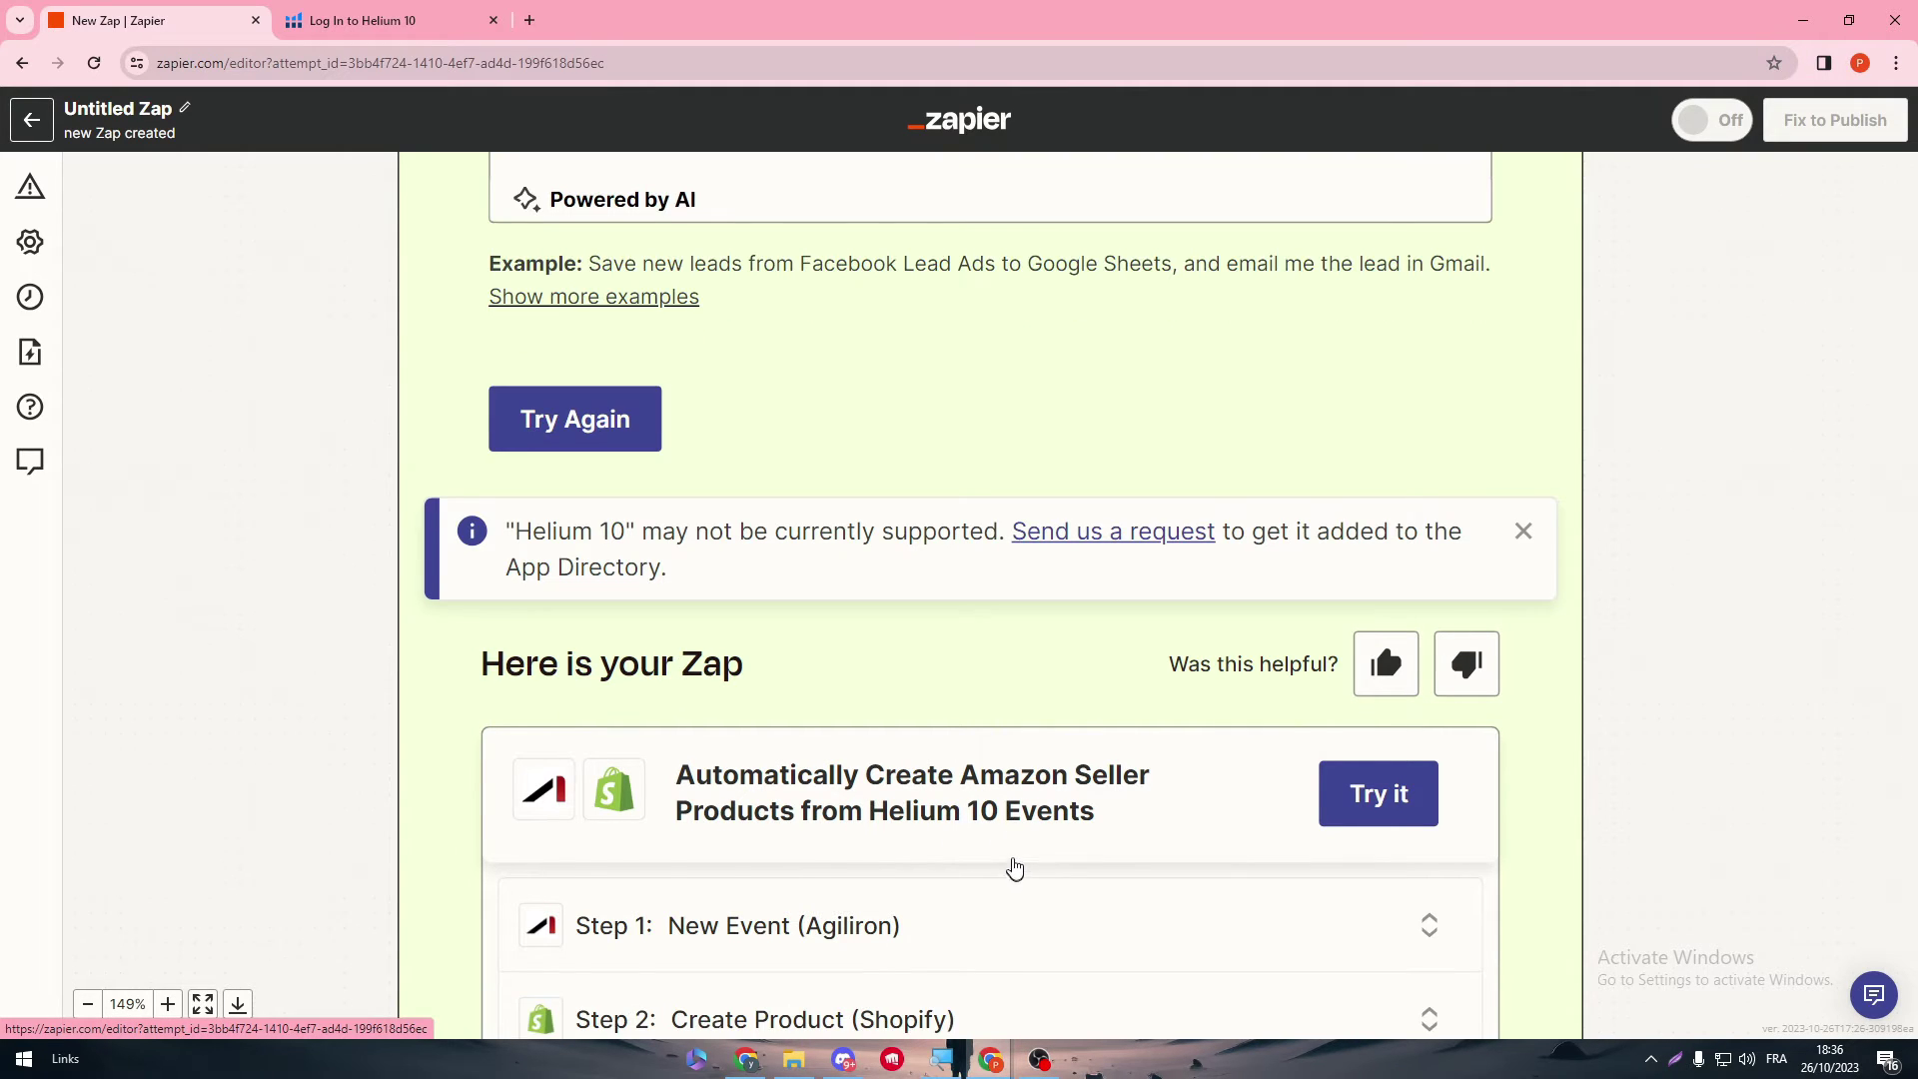
{"action": "scroll", "coordinate": [775, 642], "scroll_direction": "up", "scroll_amount": 10}
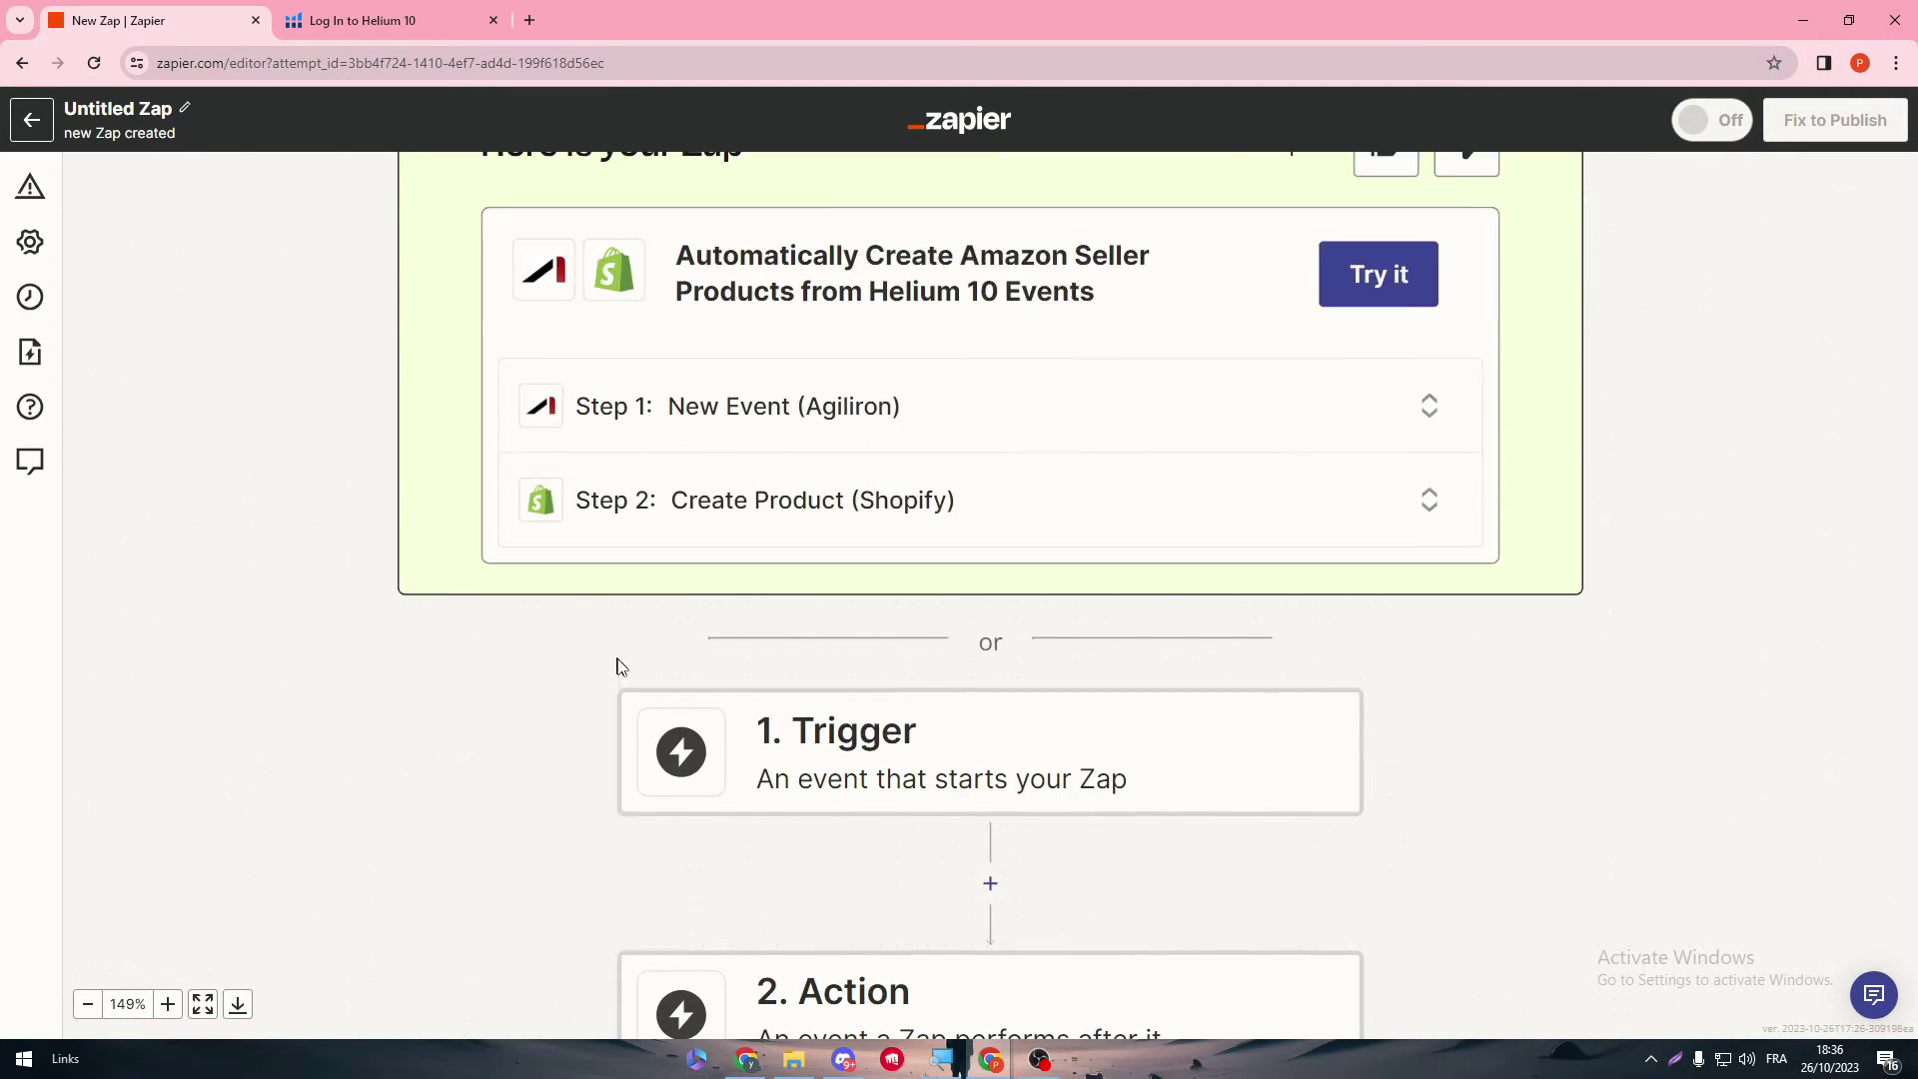
- Open the suggested Zap as a draft and bring up its '1. New Event in Agiliron' trigger settings
{"action": "left_click", "coordinate": [1314, 940]}
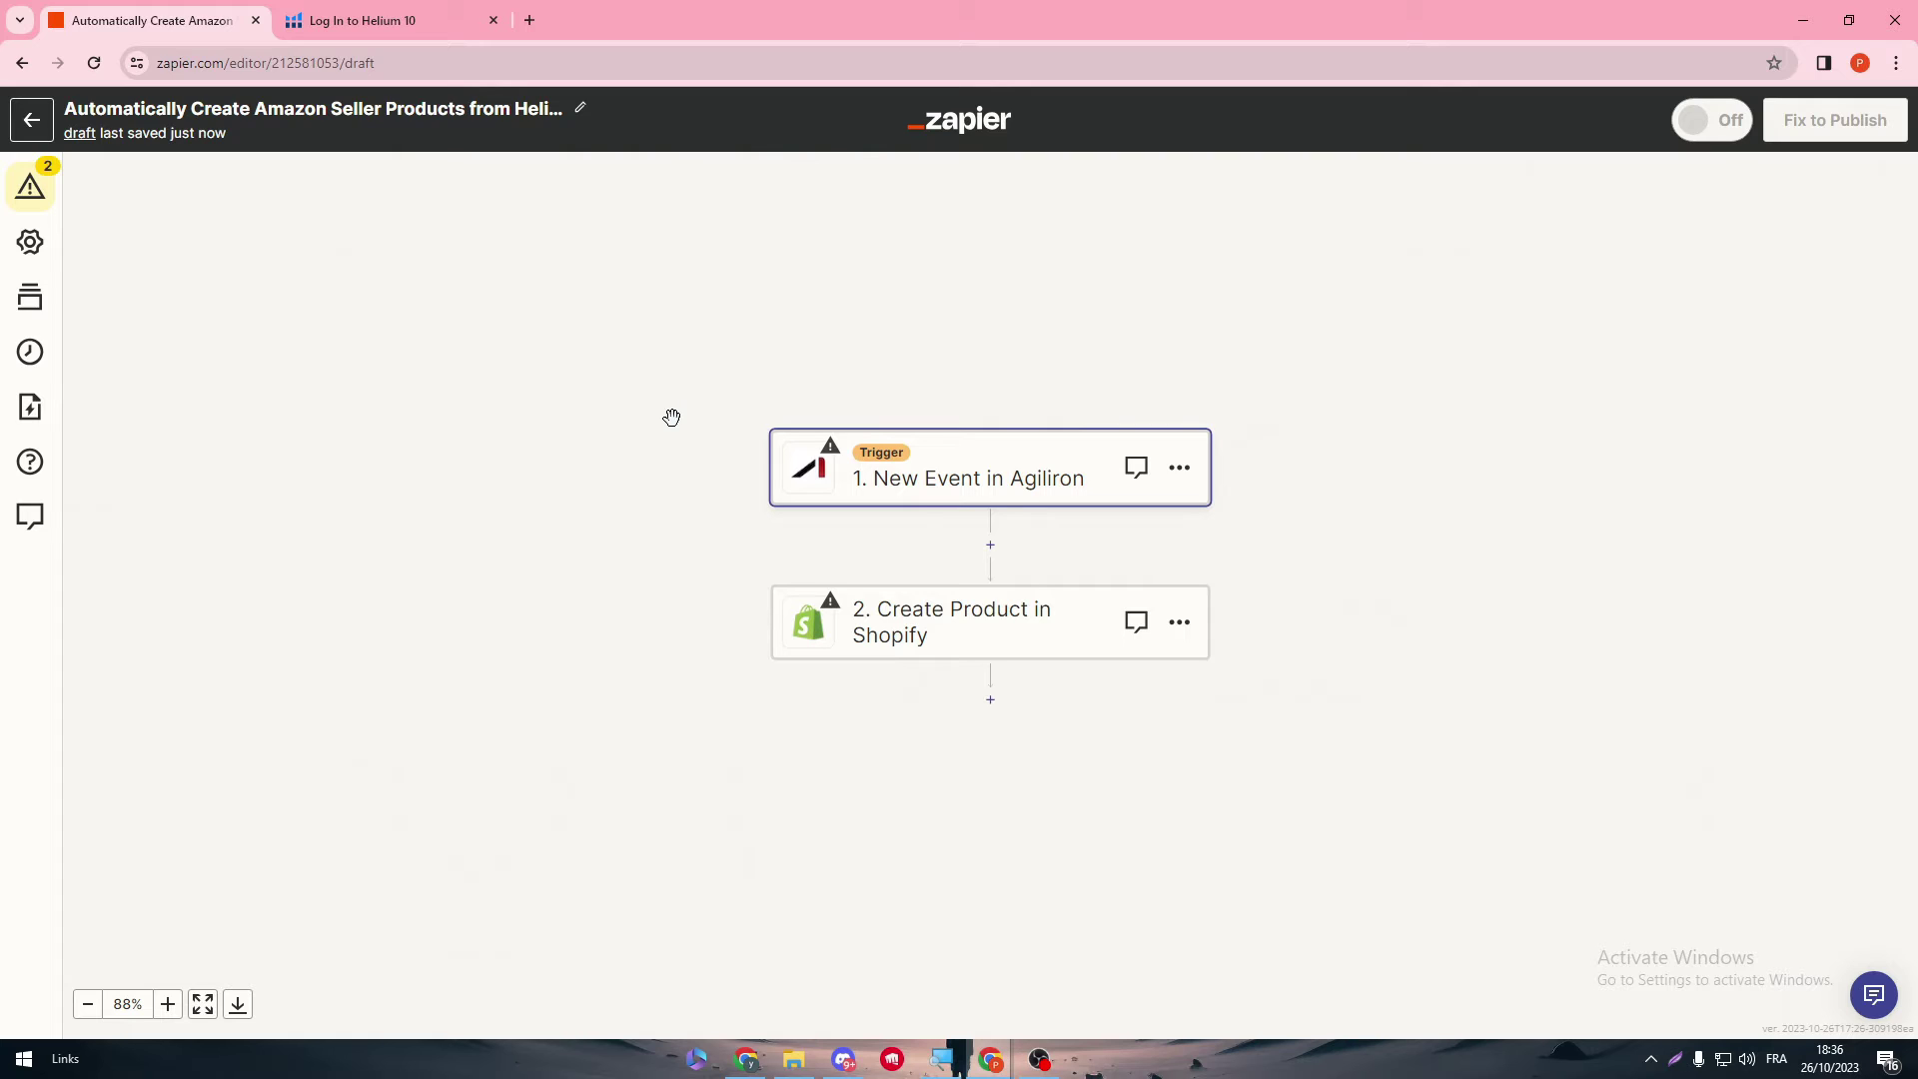
{"action": "left_click", "coordinate": [1036, 479]}
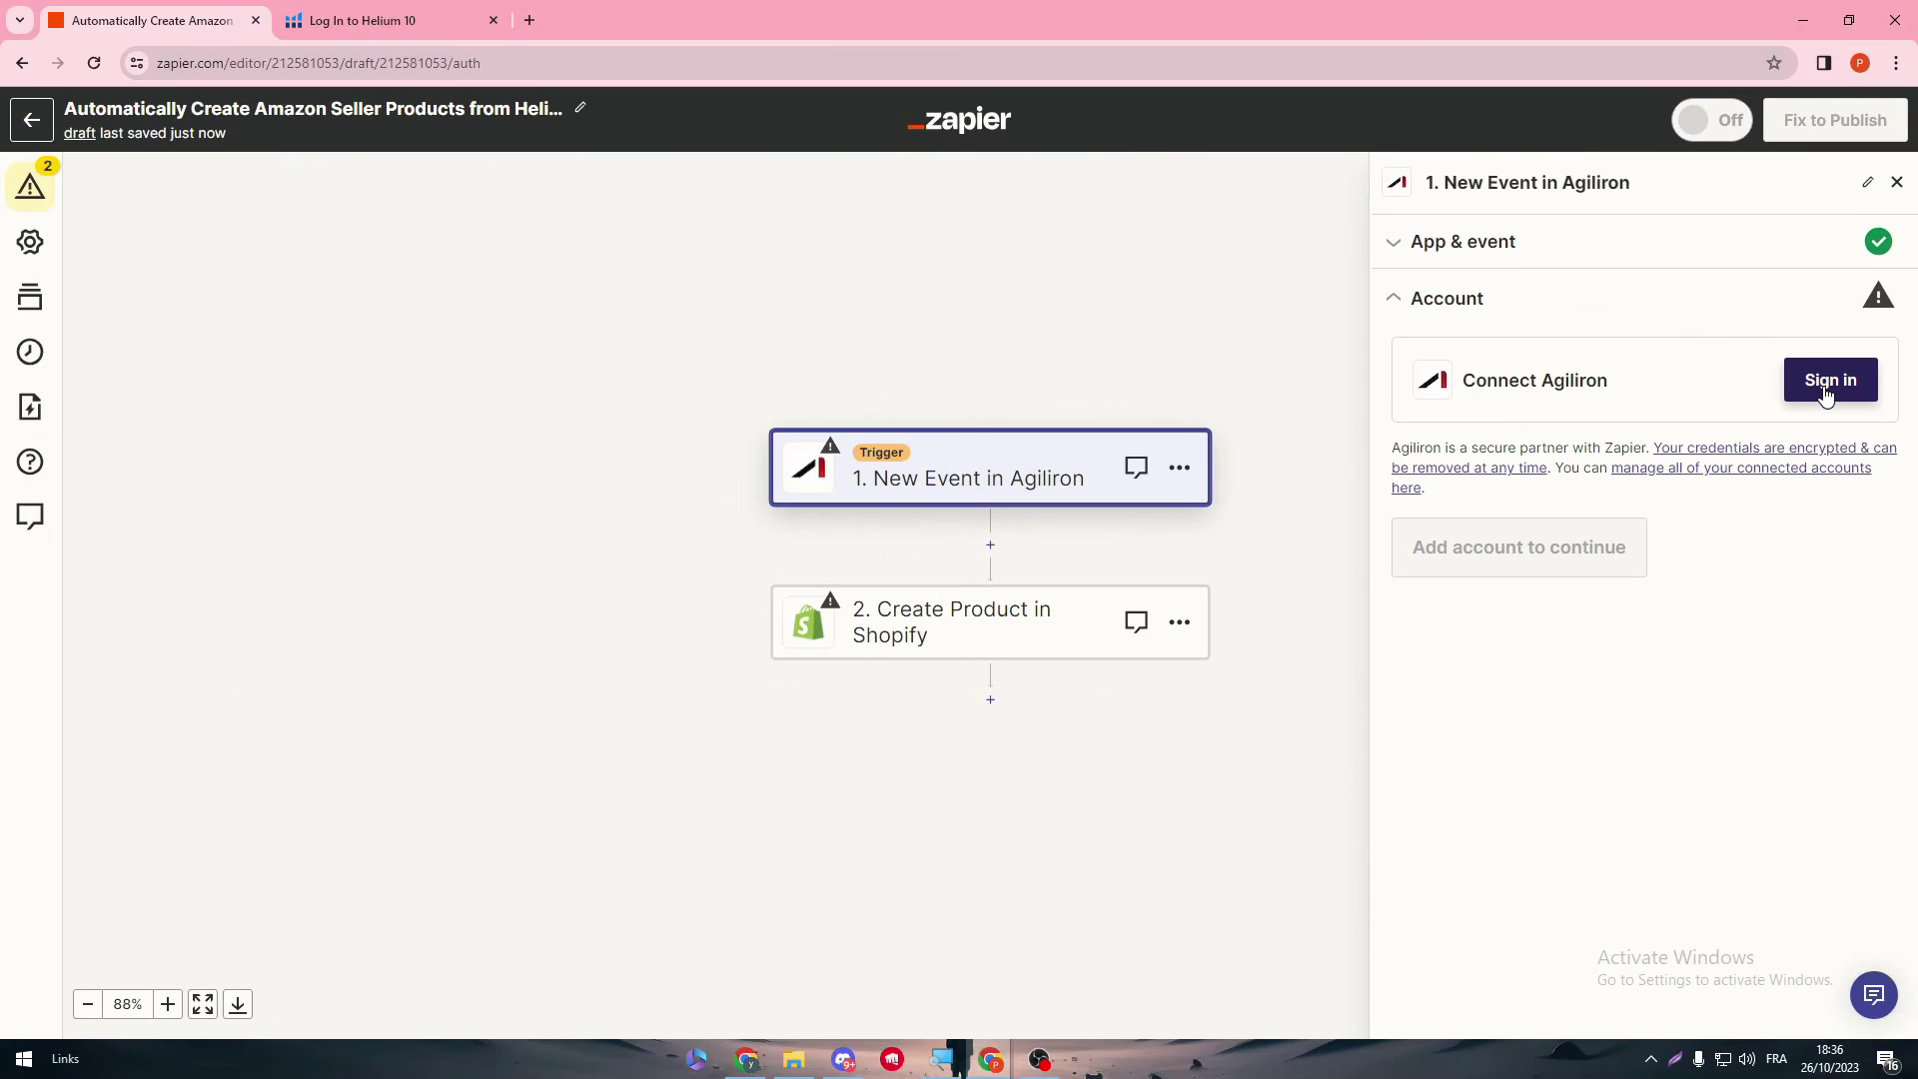
- Open the '2. Create Product in Shopify' step's sign-in window, then close it without connecting an account
{"action": "left_click", "coordinate": [1066, 645]}
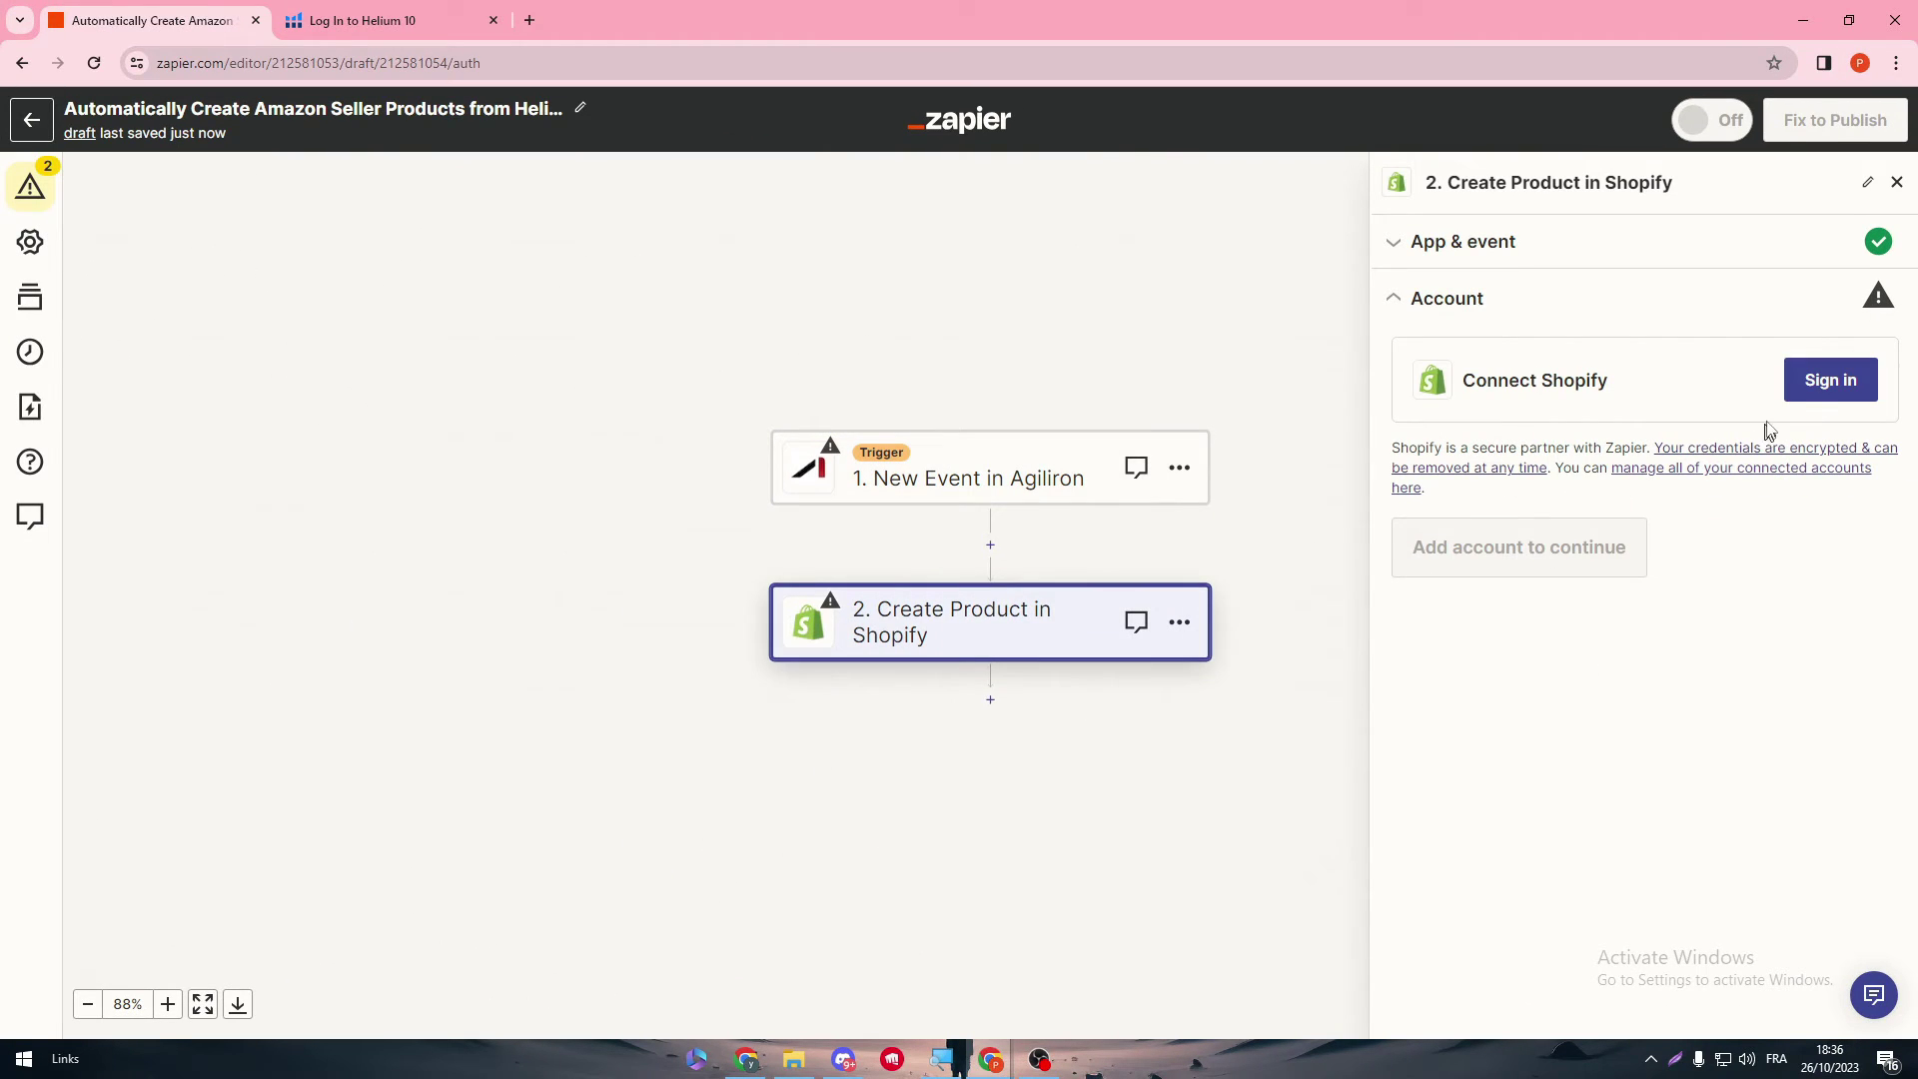
{"action": "left_click", "coordinate": [1821, 389]}
{"action": "left_click_drag", "start_coordinate": [670, 24], "coordinate": [1145, 176]}
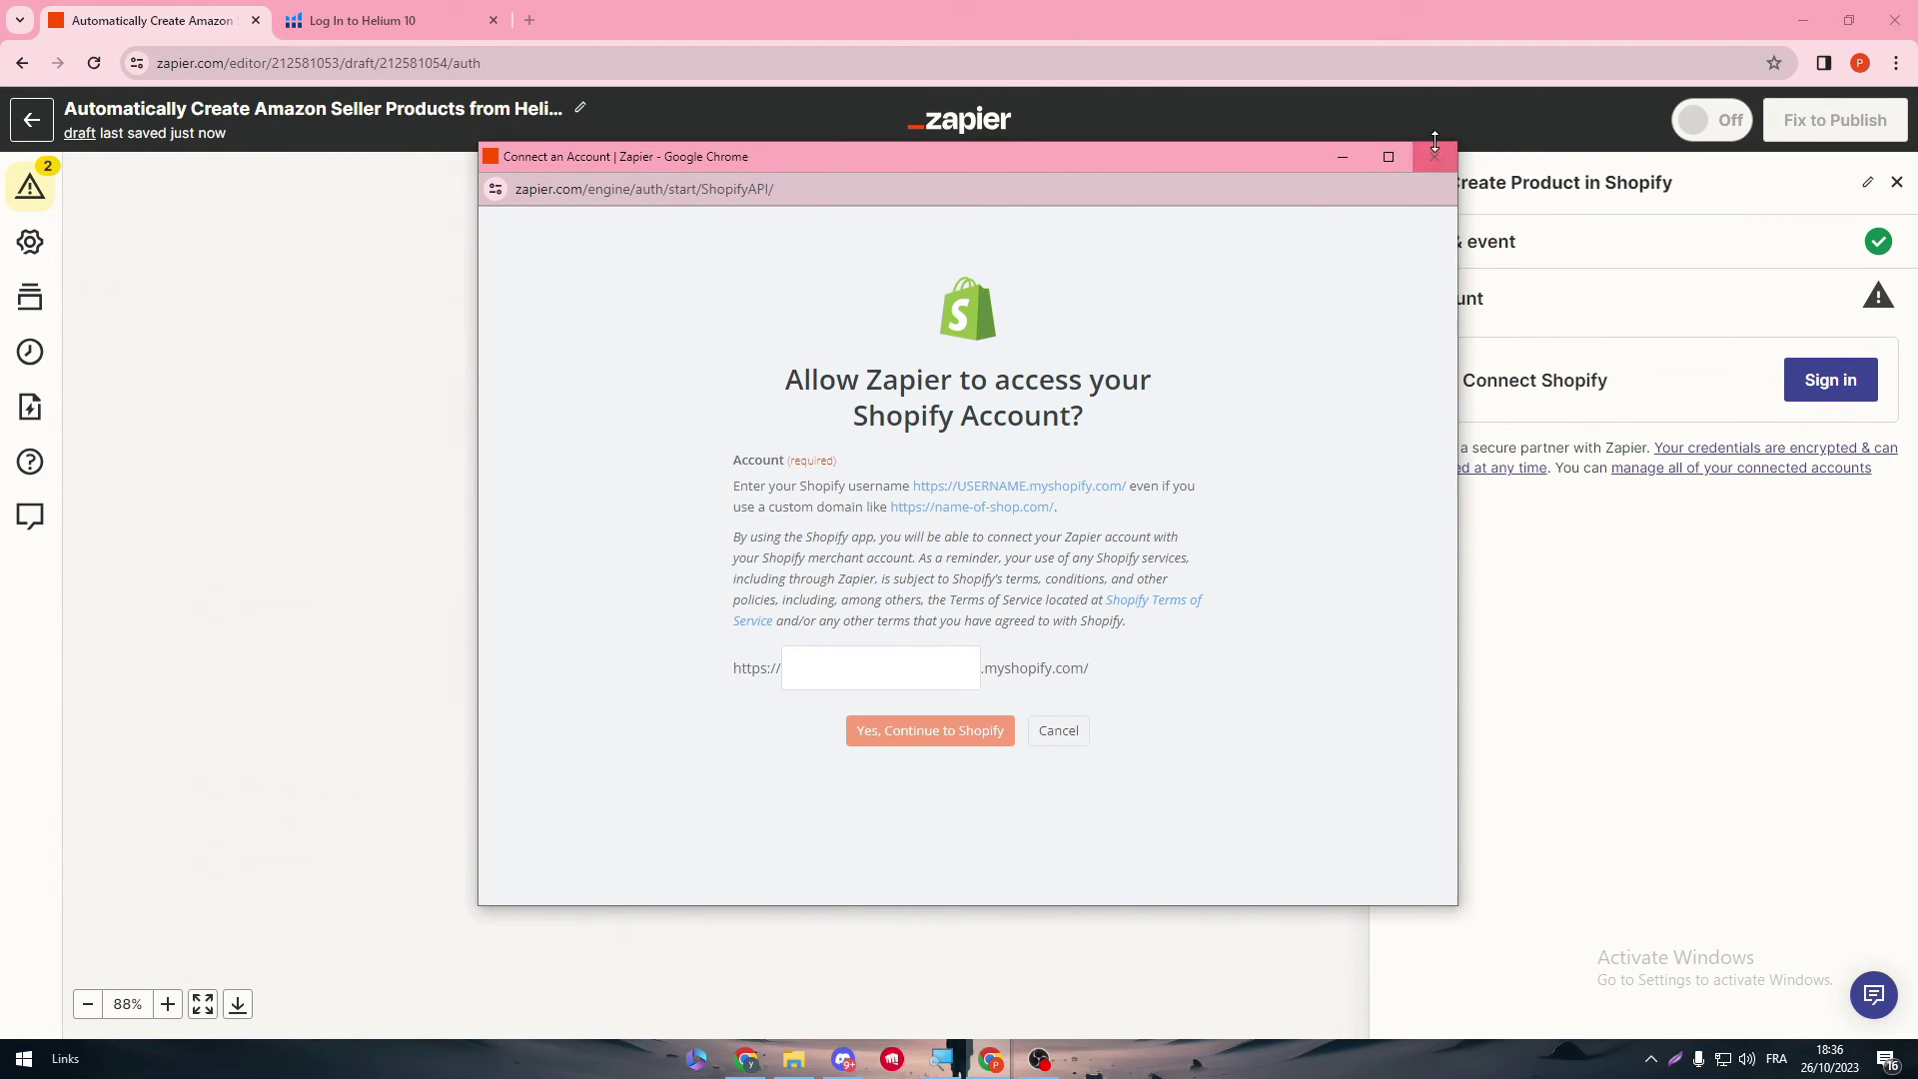
{"action": "left_click", "coordinate": [1435, 160]}
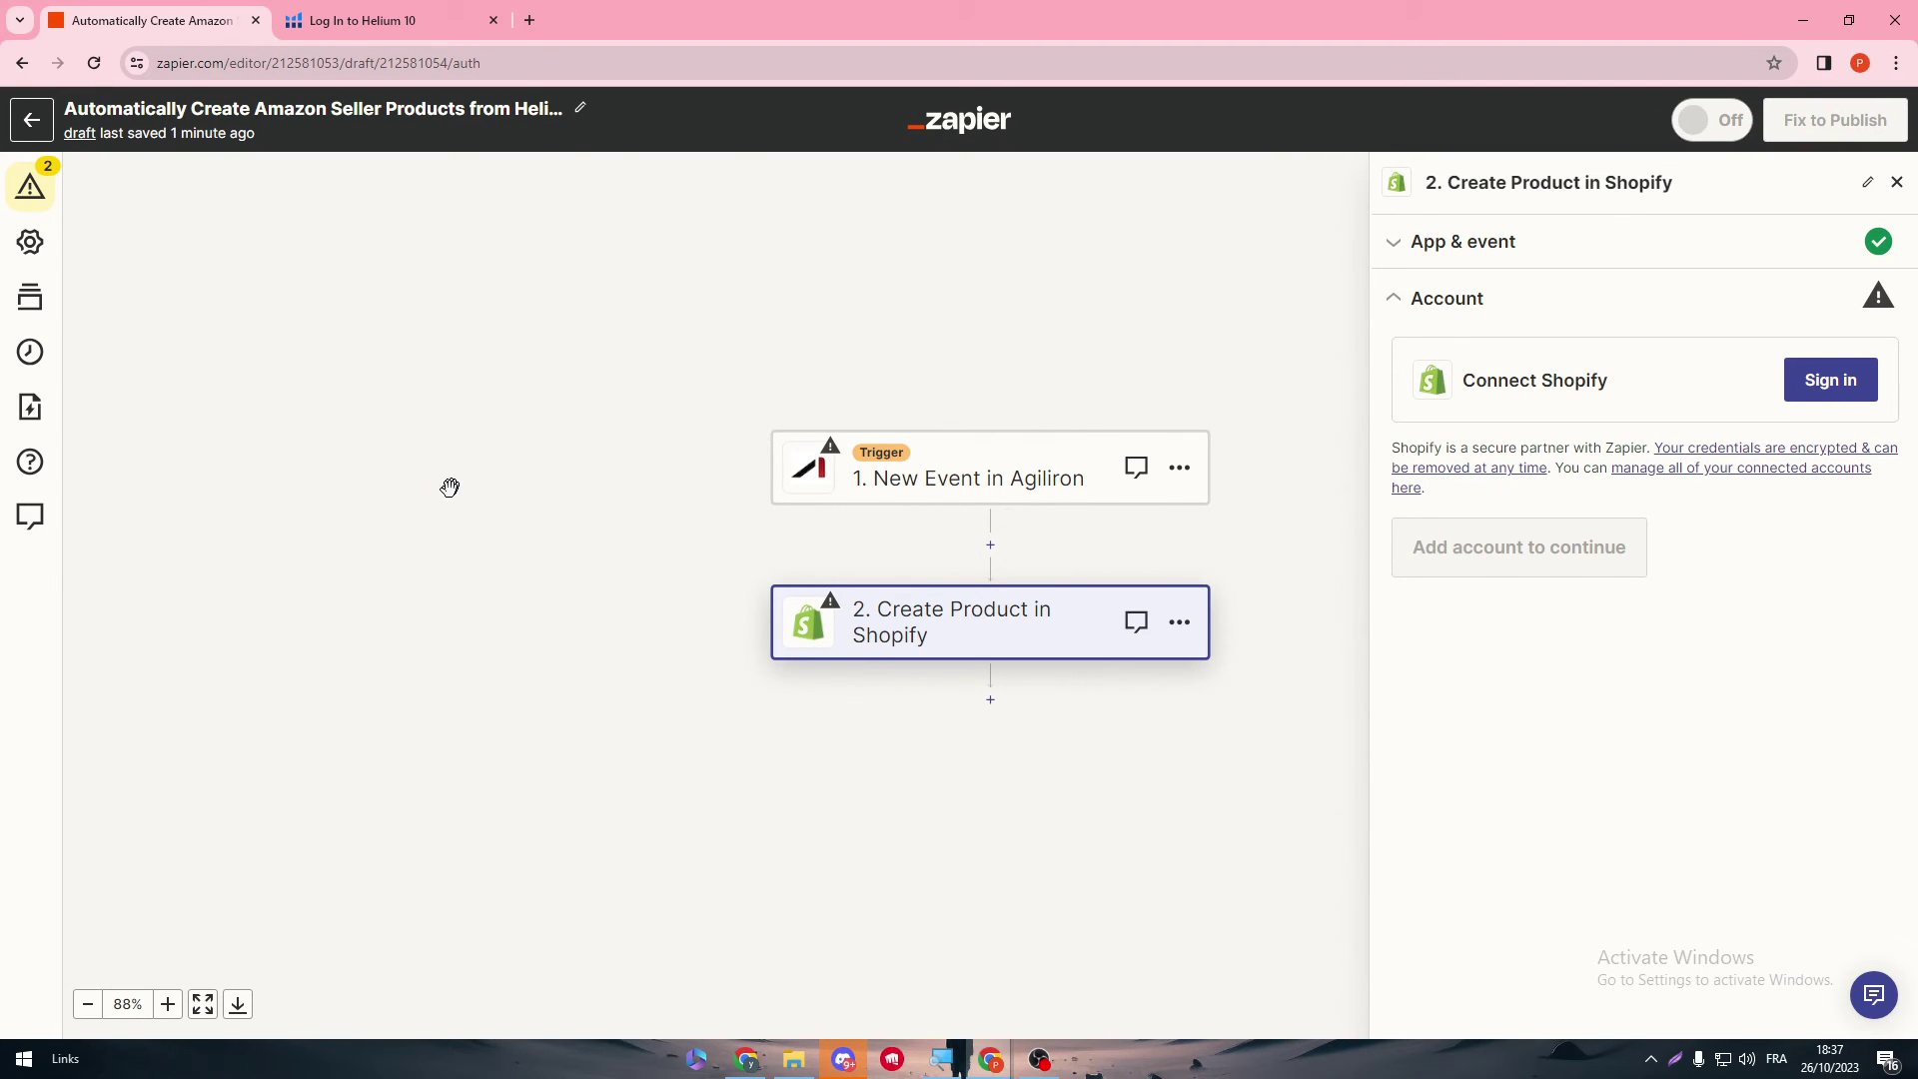
- Close the Shopify setup panel and return to the Zaps home page, highlighting the Zaps usage line
{"action": "left_click", "coordinate": [1896, 183]}
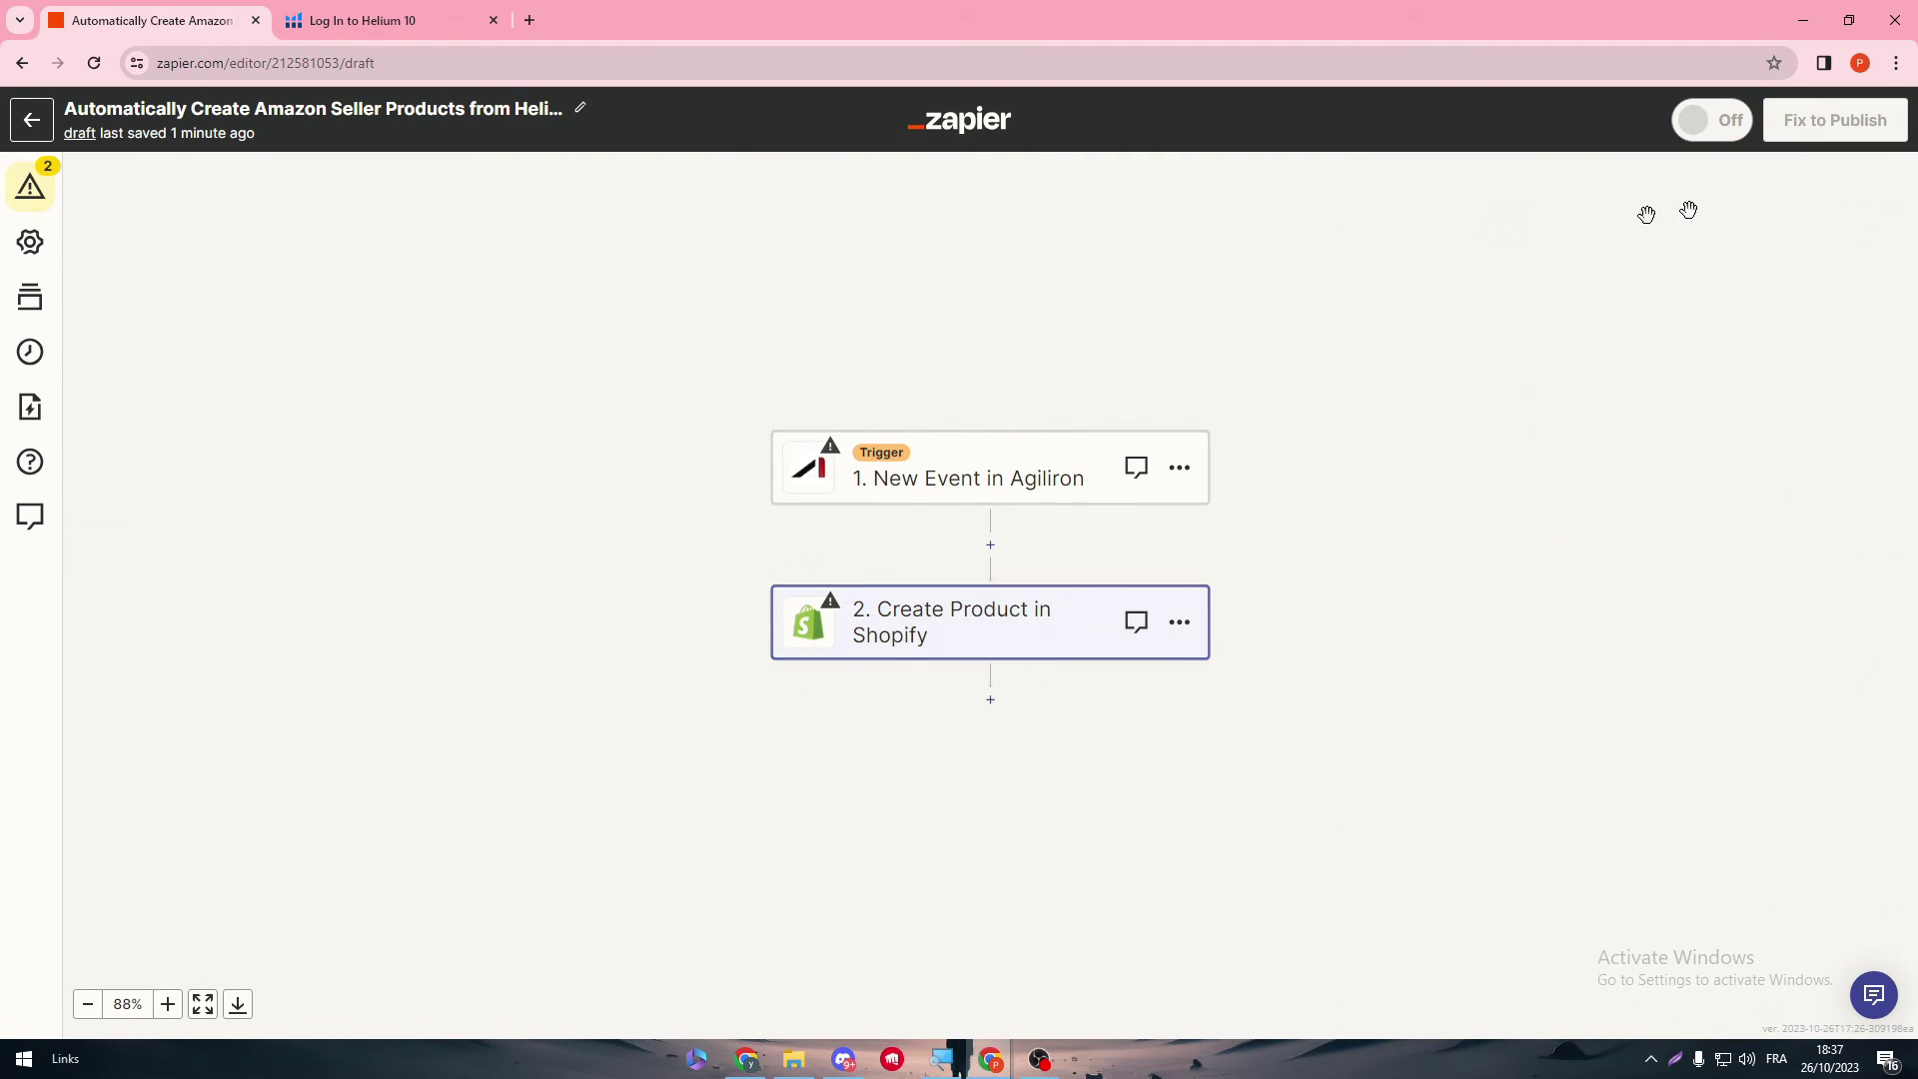
{"action": "left_click", "coordinate": [31, 120]}
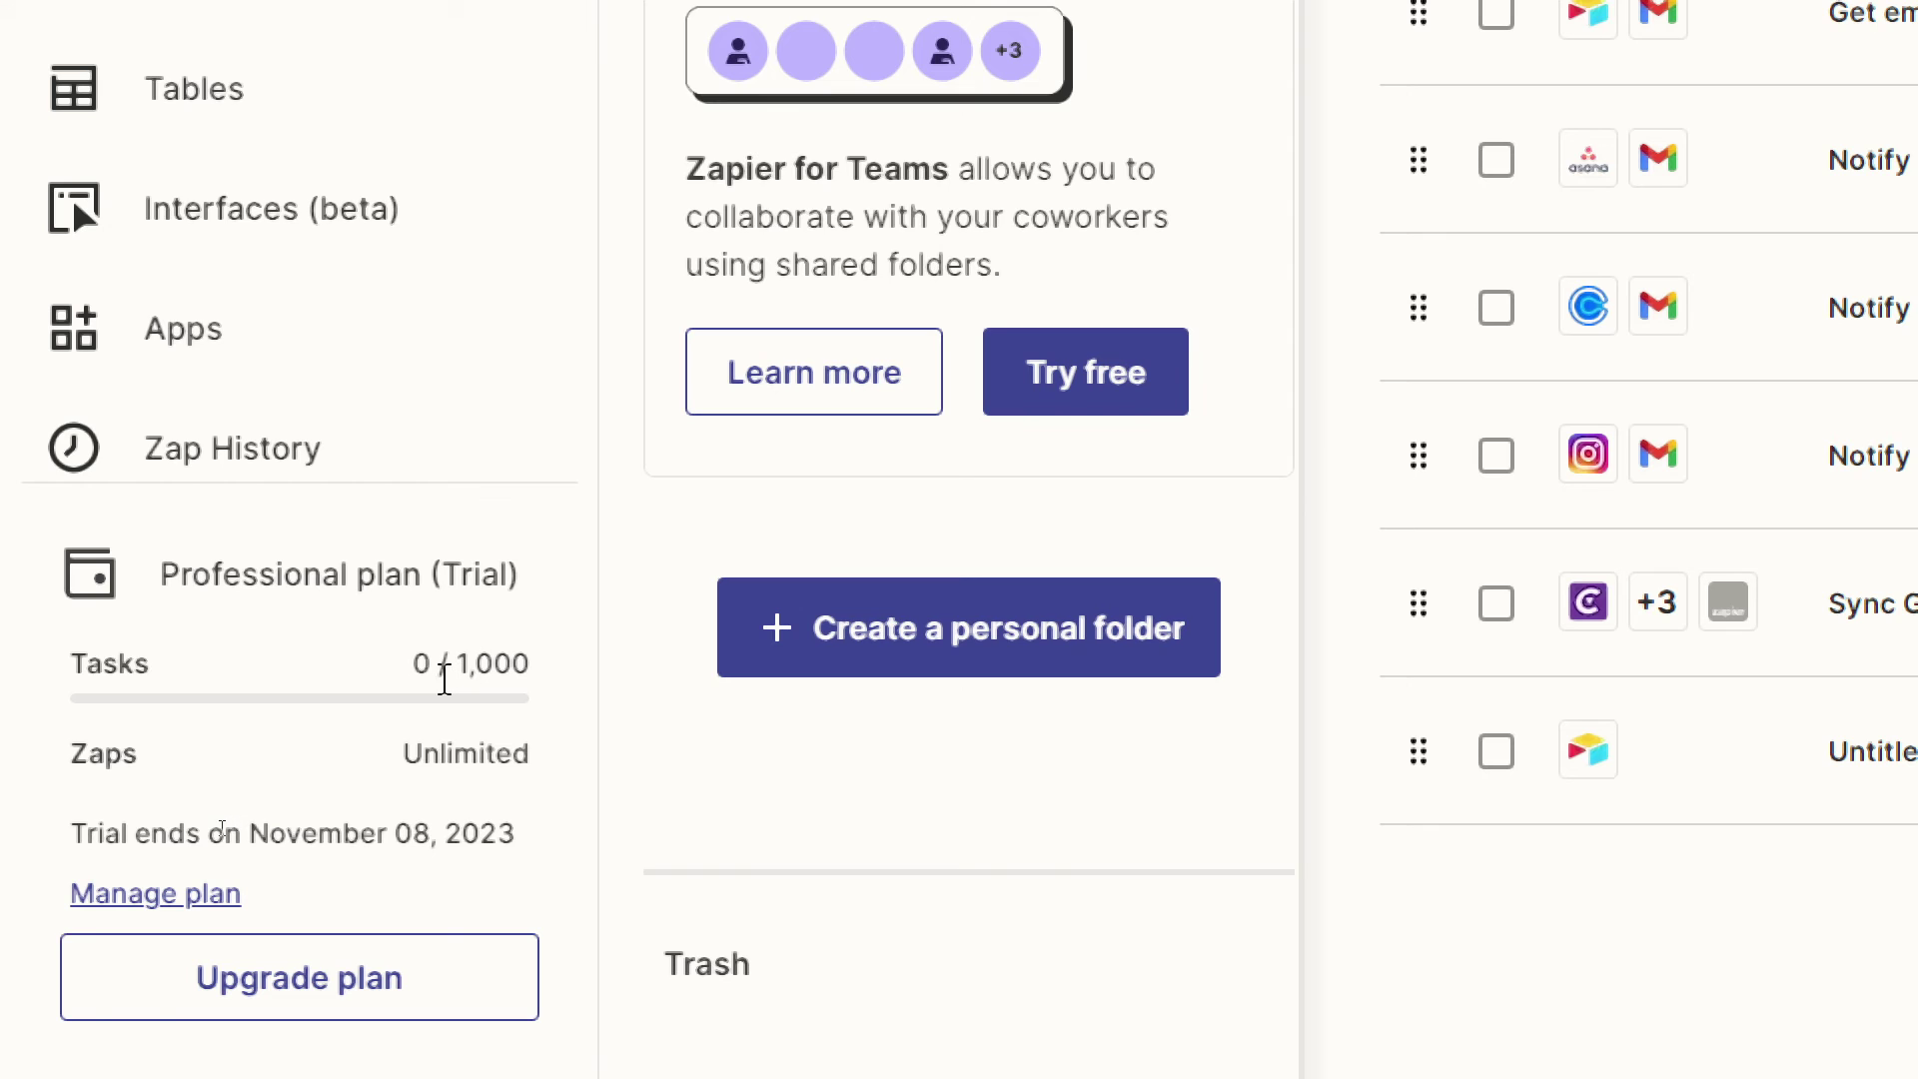
{"action": "left_click_drag", "start_coordinate": [66, 759], "coordinate": [583, 788]}
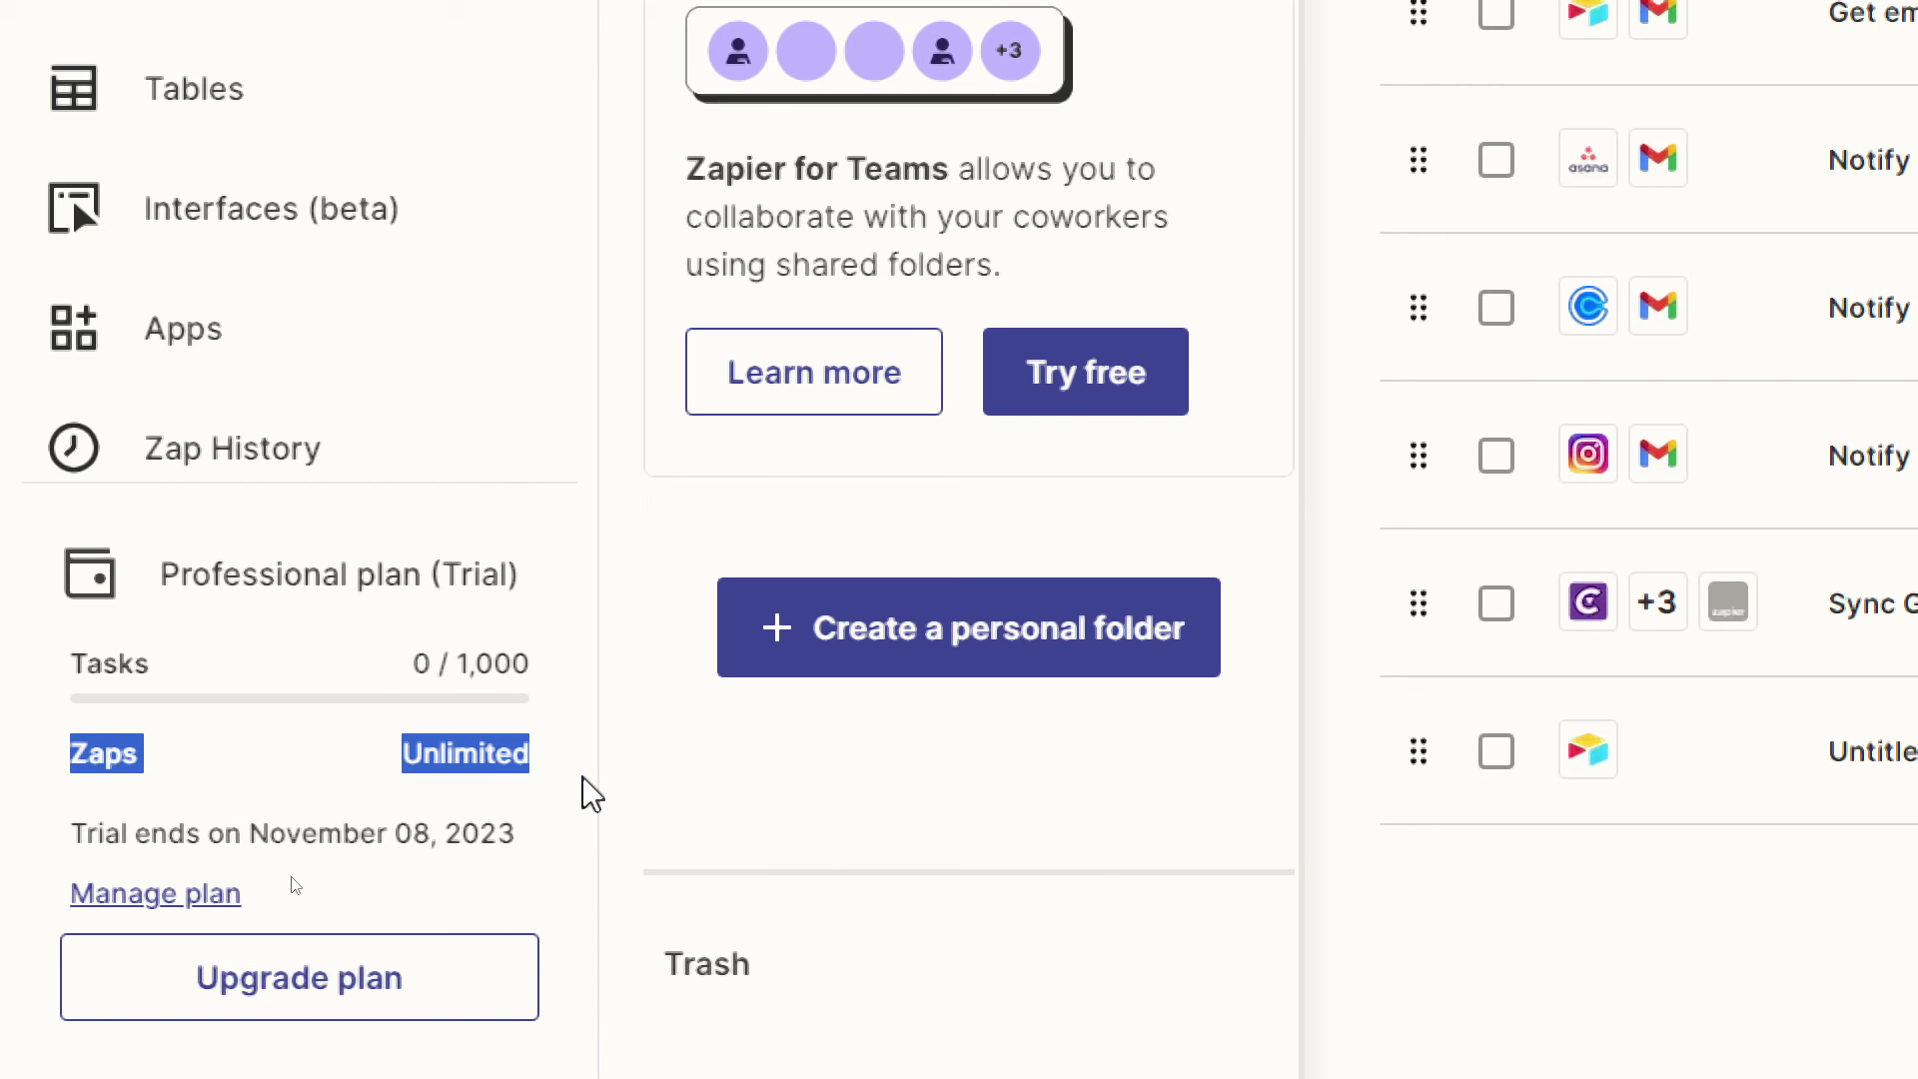
{"action": "left_click", "coordinate": [506, 751]}
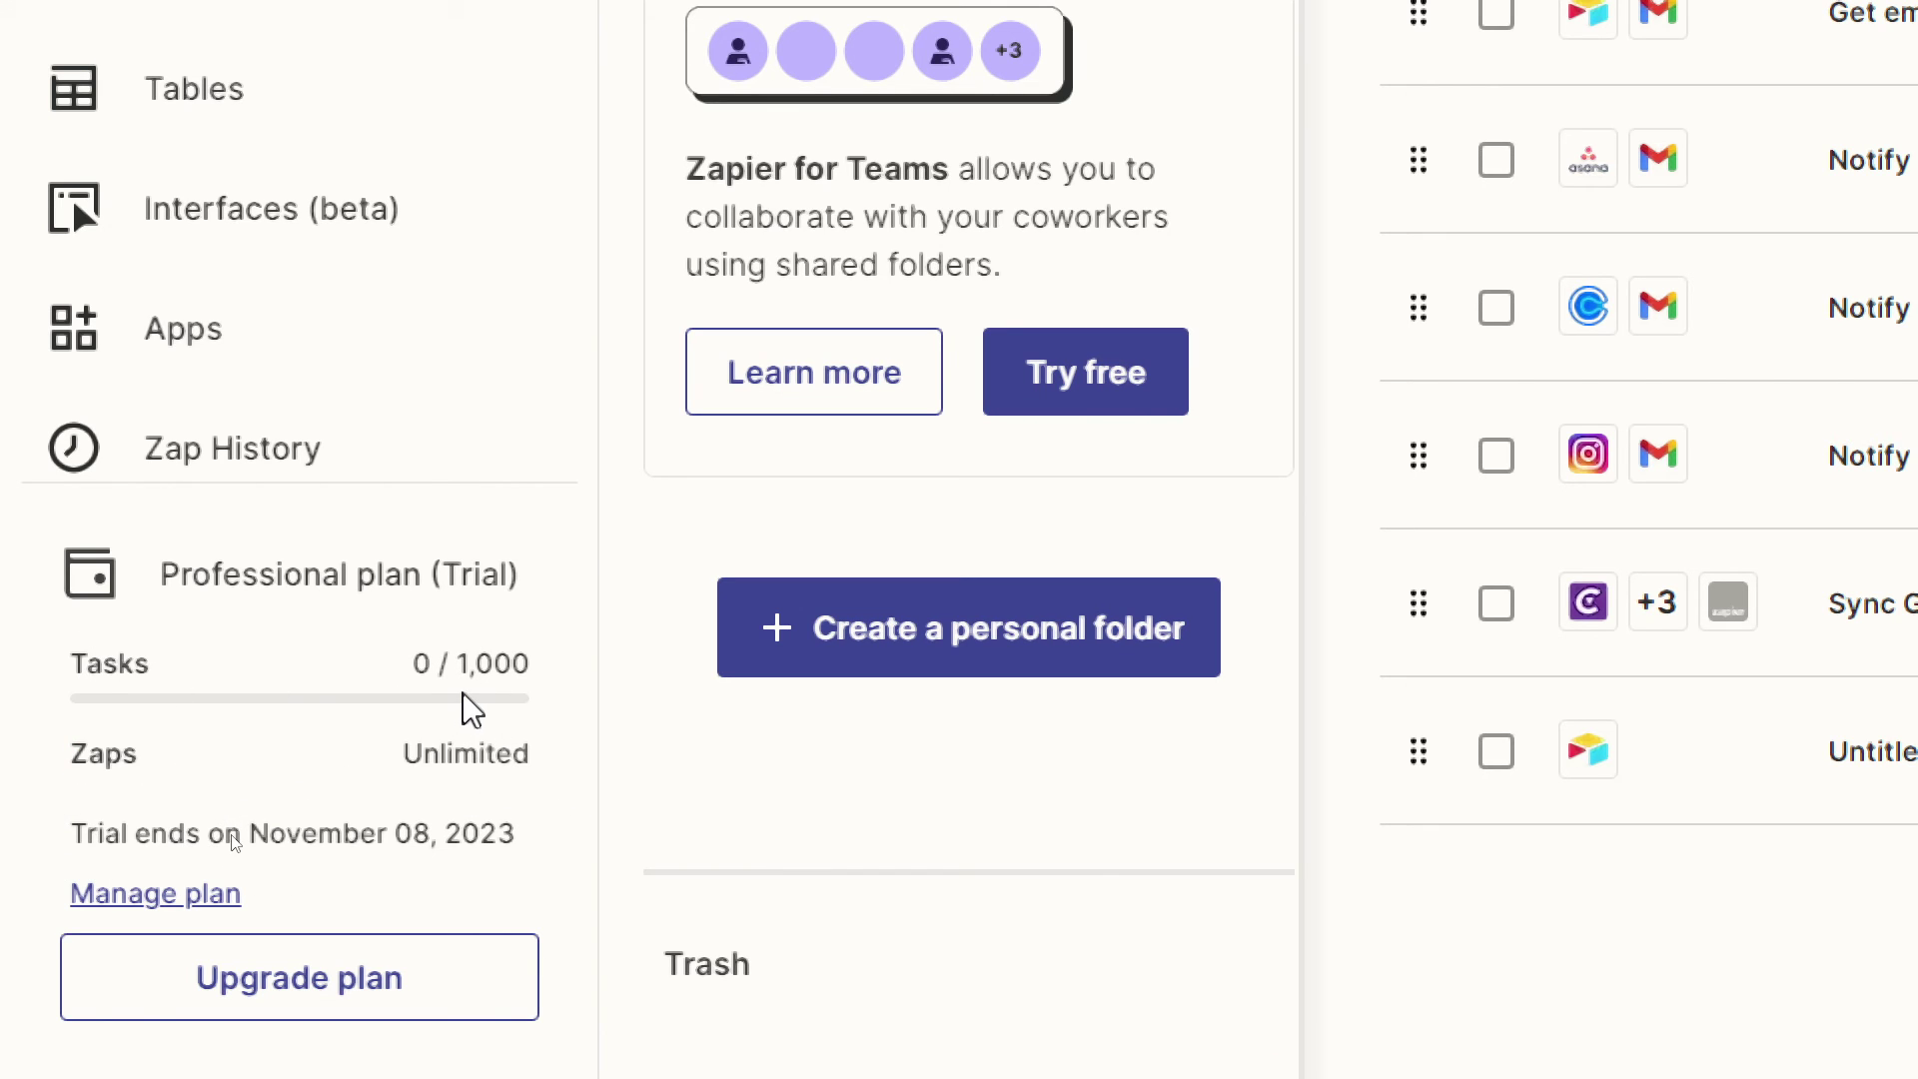
- Highlight the trial's 0 / 1,000 task usage and Unlimited Zaps allowance in the sidebar
{"action": "double_click", "coordinate": [101, 669]}
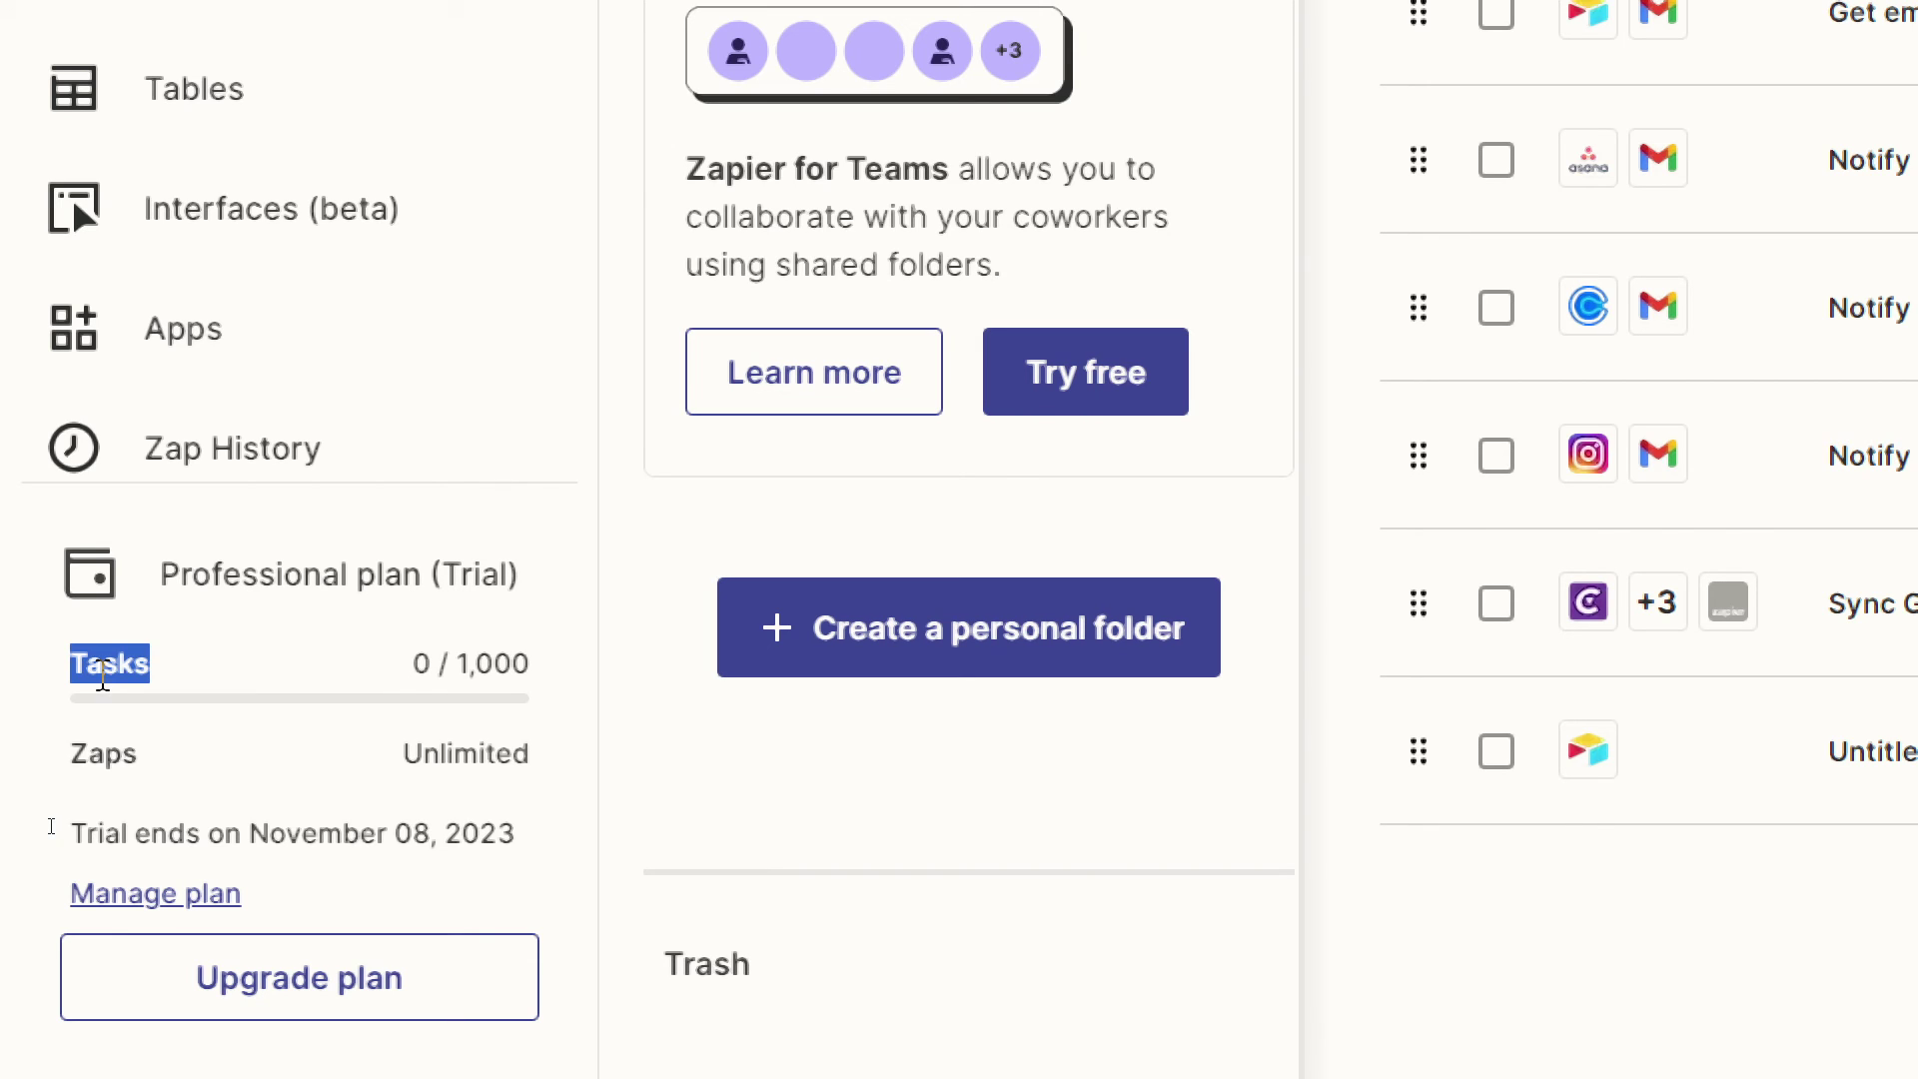
{"action": "left_click", "coordinate": [477, 713]}
{"action": "triple_click", "coordinate": [475, 692]}
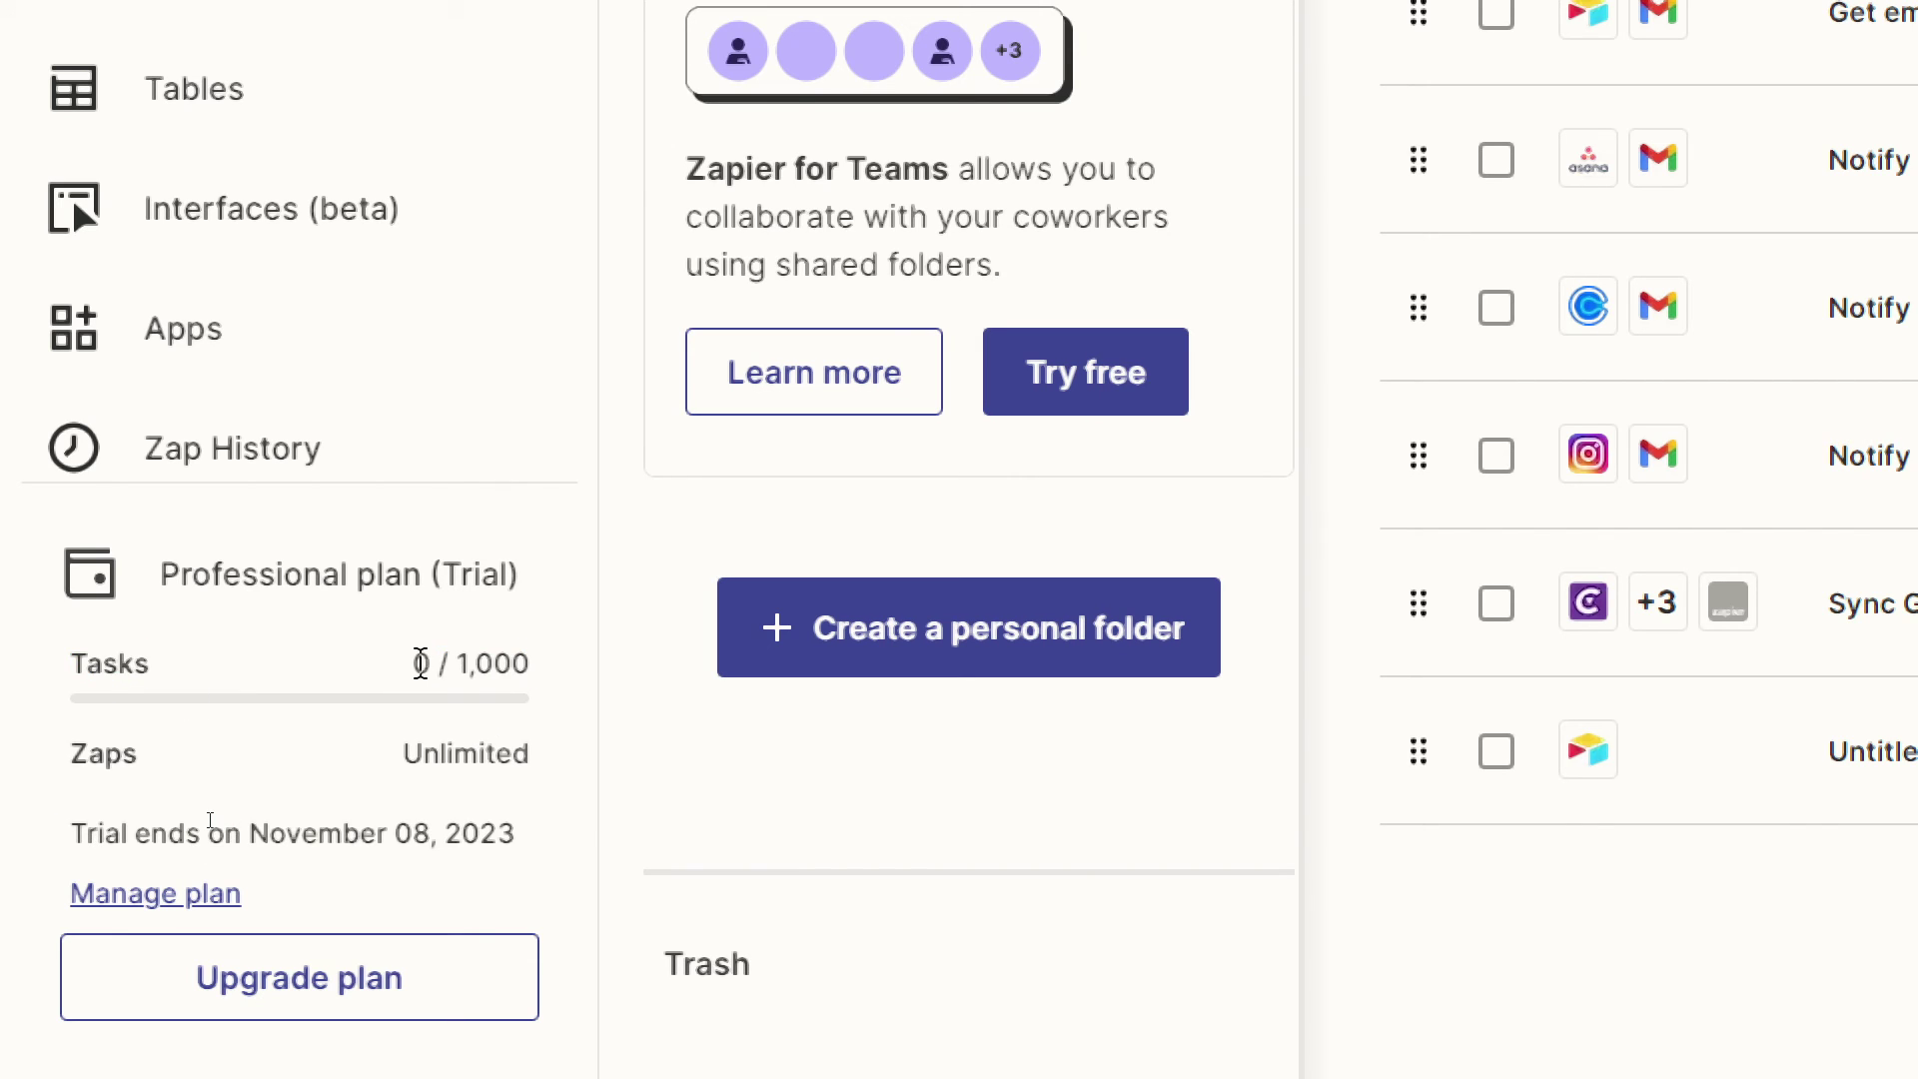
{"action": "left_click_drag", "start_coordinate": [420, 667], "coordinate": [534, 689]}
{"action": "left_click", "coordinate": [523, 679]}
{"action": "double_click", "coordinate": [472, 755]}
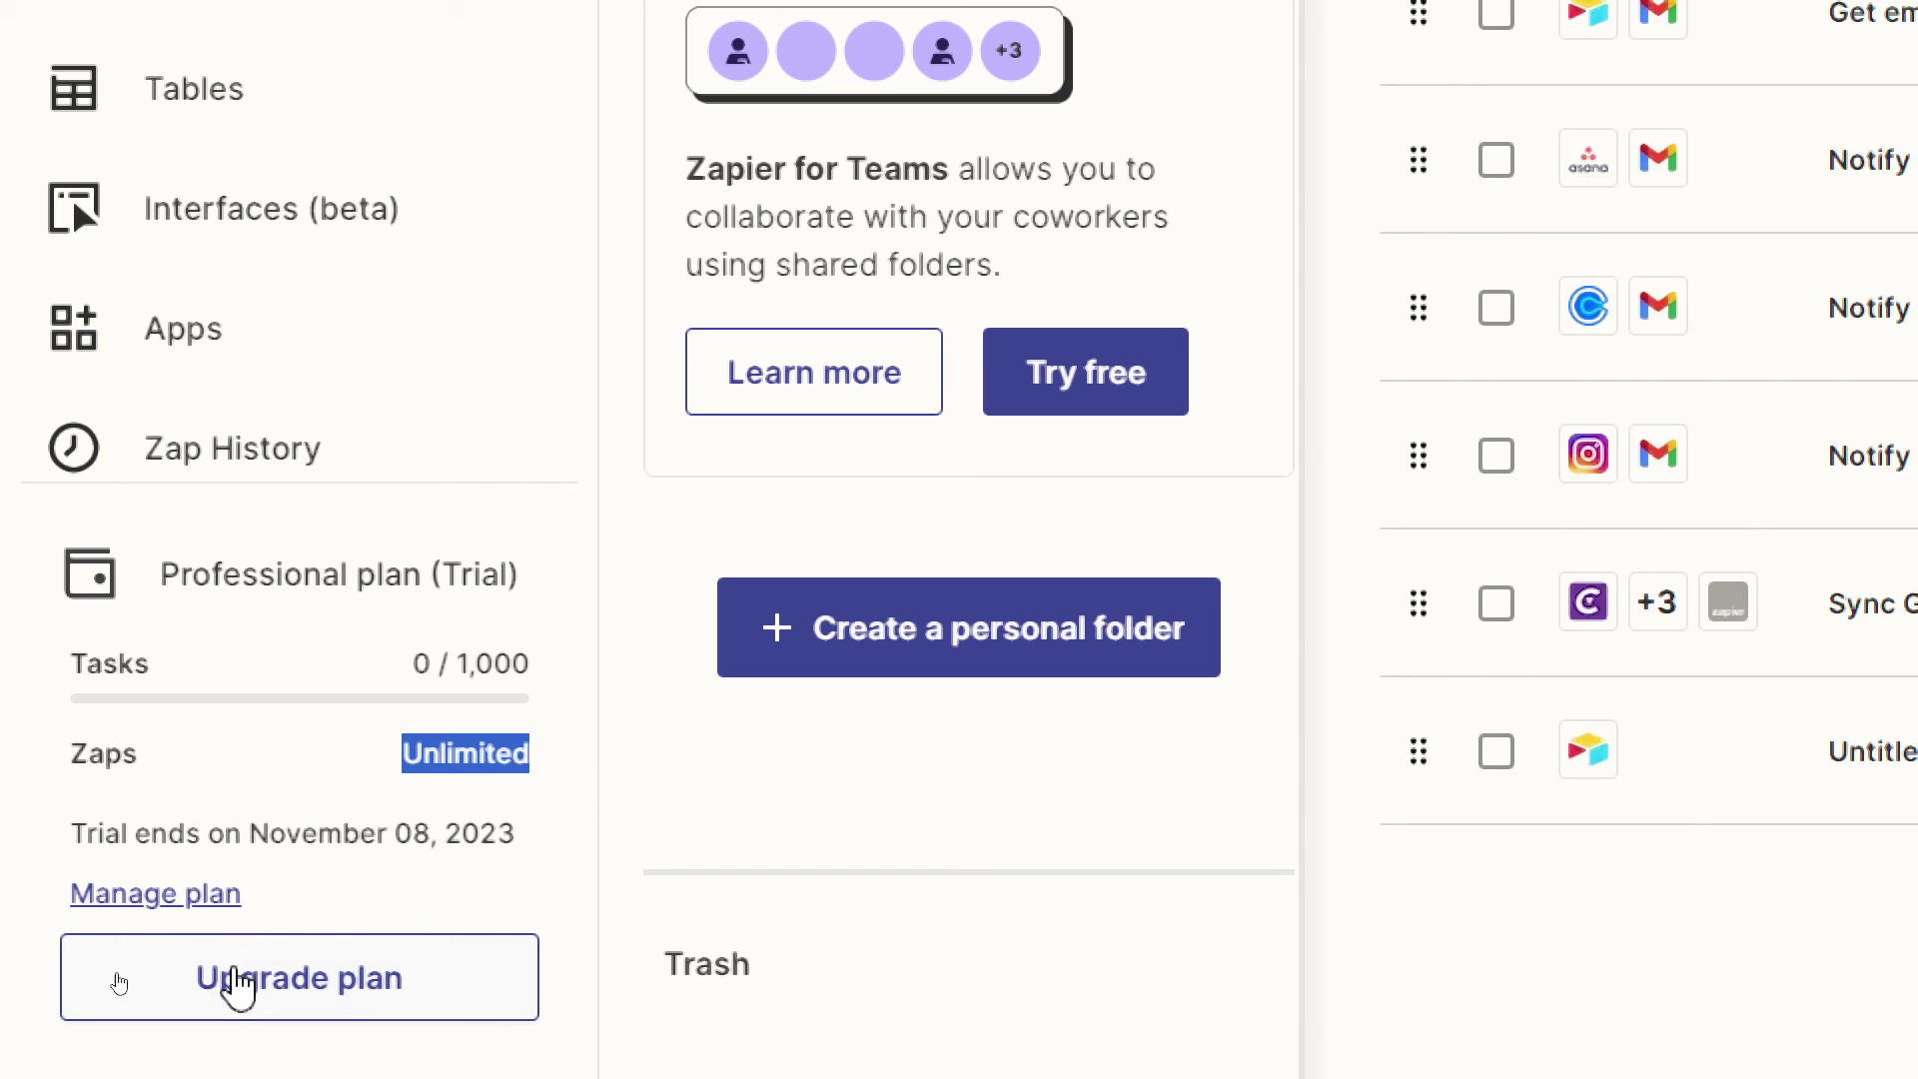
- Go to the plans and pricing page and look at the Starter and Professional task tier options
{"action": "left_click", "coordinate": [240, 981]}
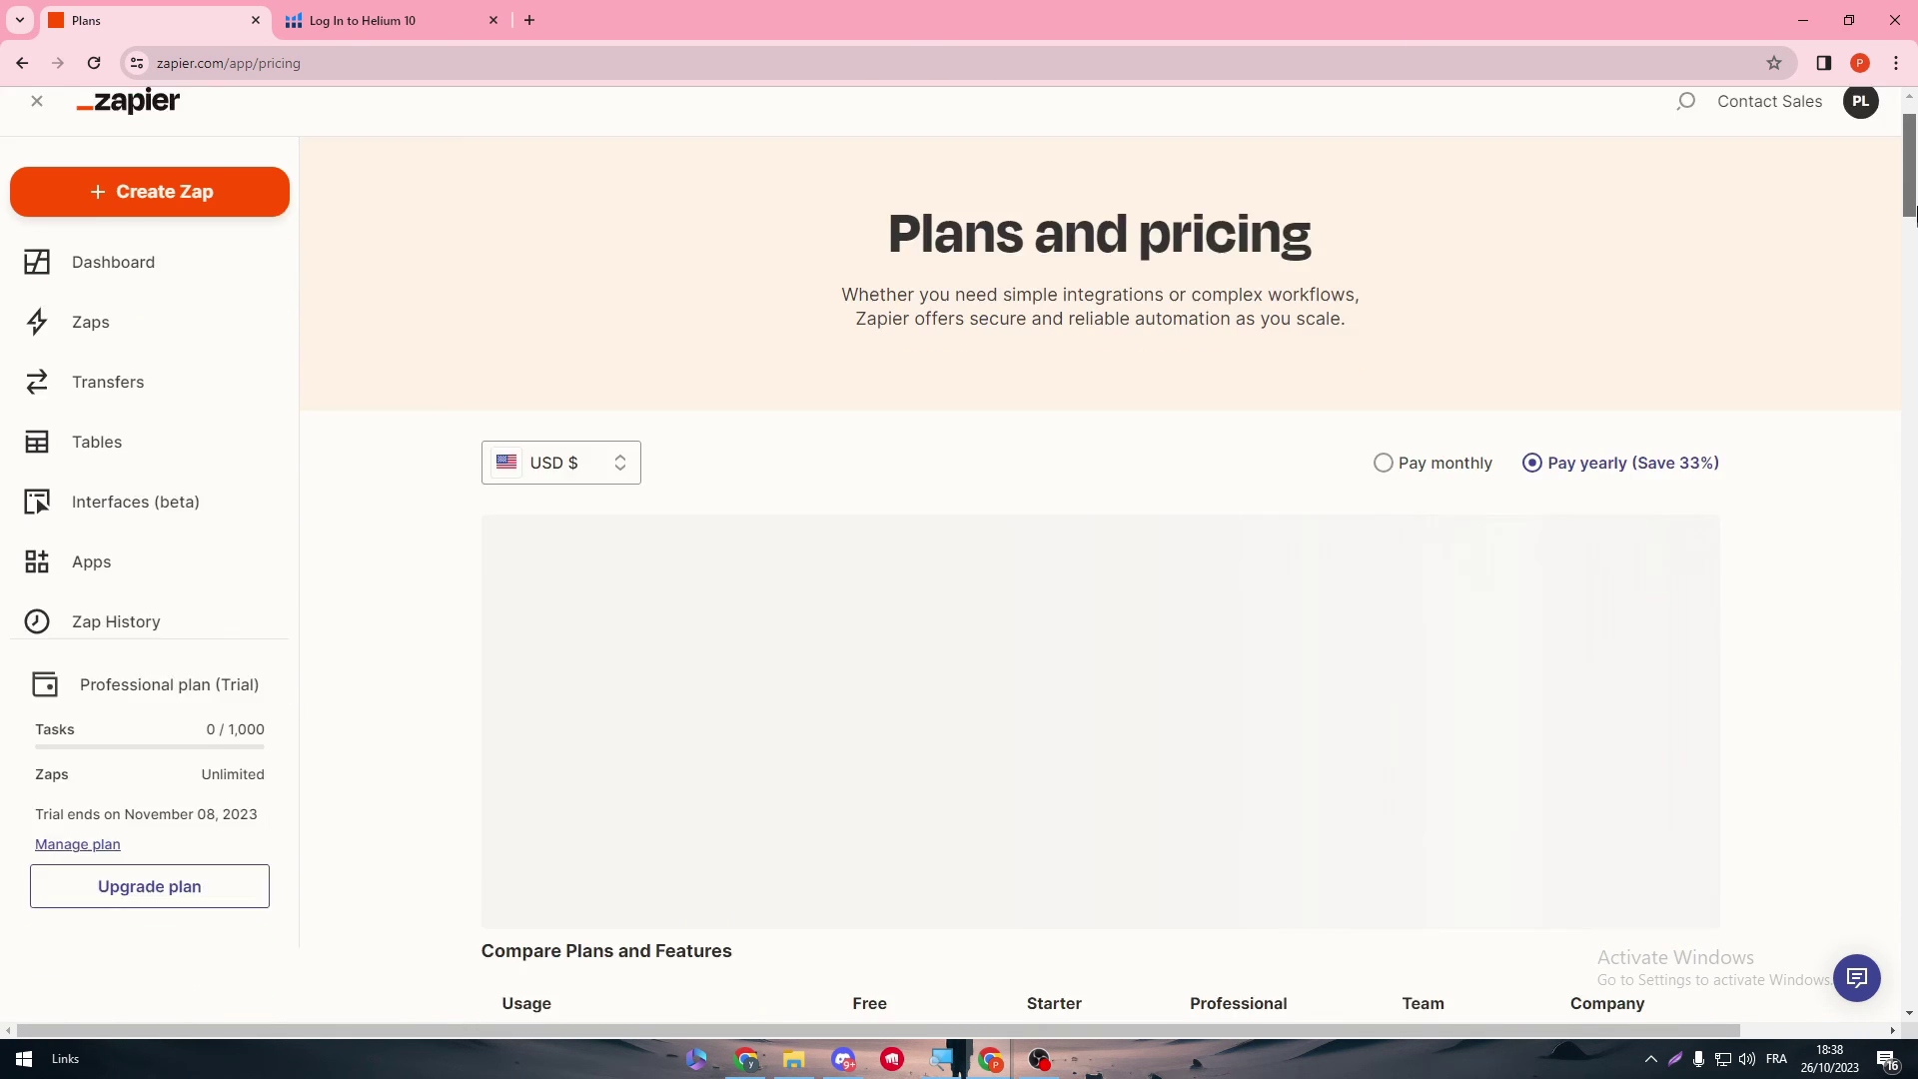
{"action": "scroll", "coordinate": [1082, 356], "scroll_direction": "down", "scroll_amount": 5}
{"action": "scroll", "coordinate": [1082, 356], "scroll_direction": "up", "scroll_amount": 1}
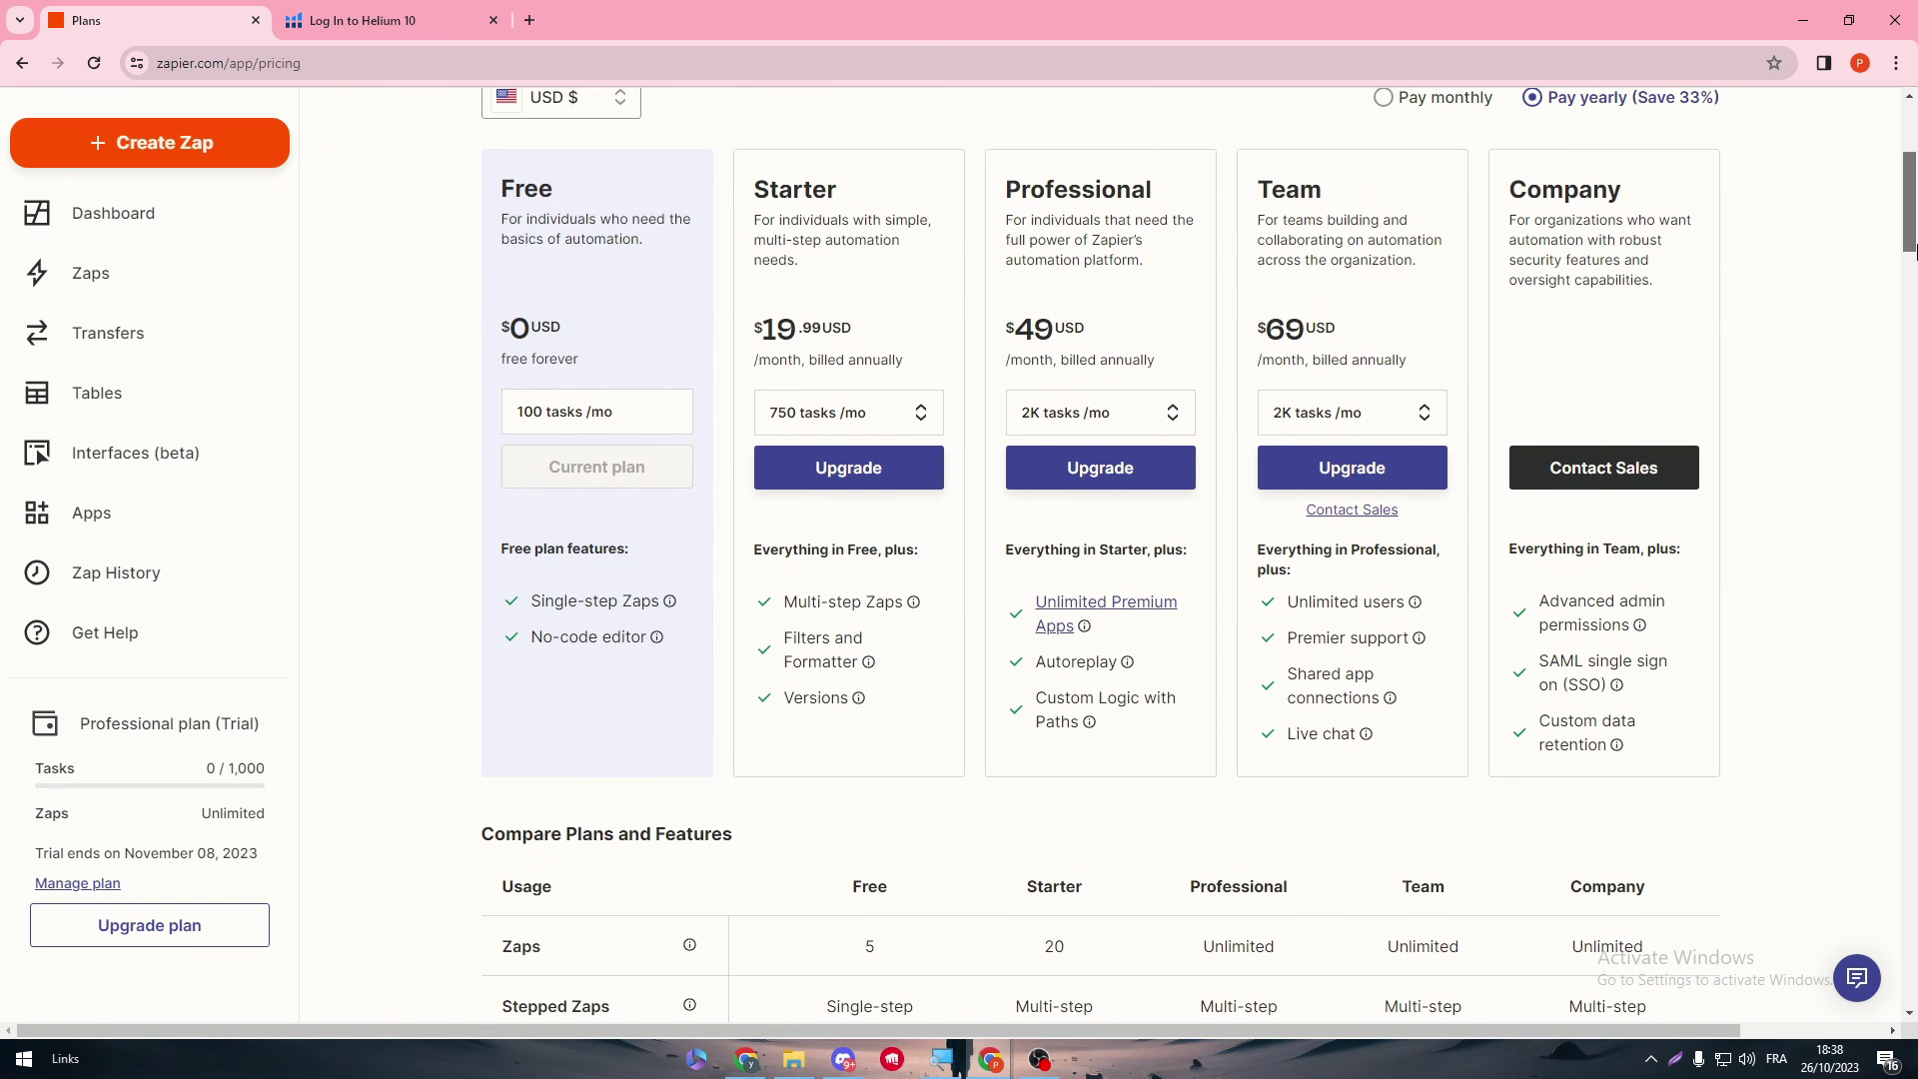
{"action": "left_click", "coordinate": [917, 412]}
{"action": "left_click", "coordinate": [1049, 413]}
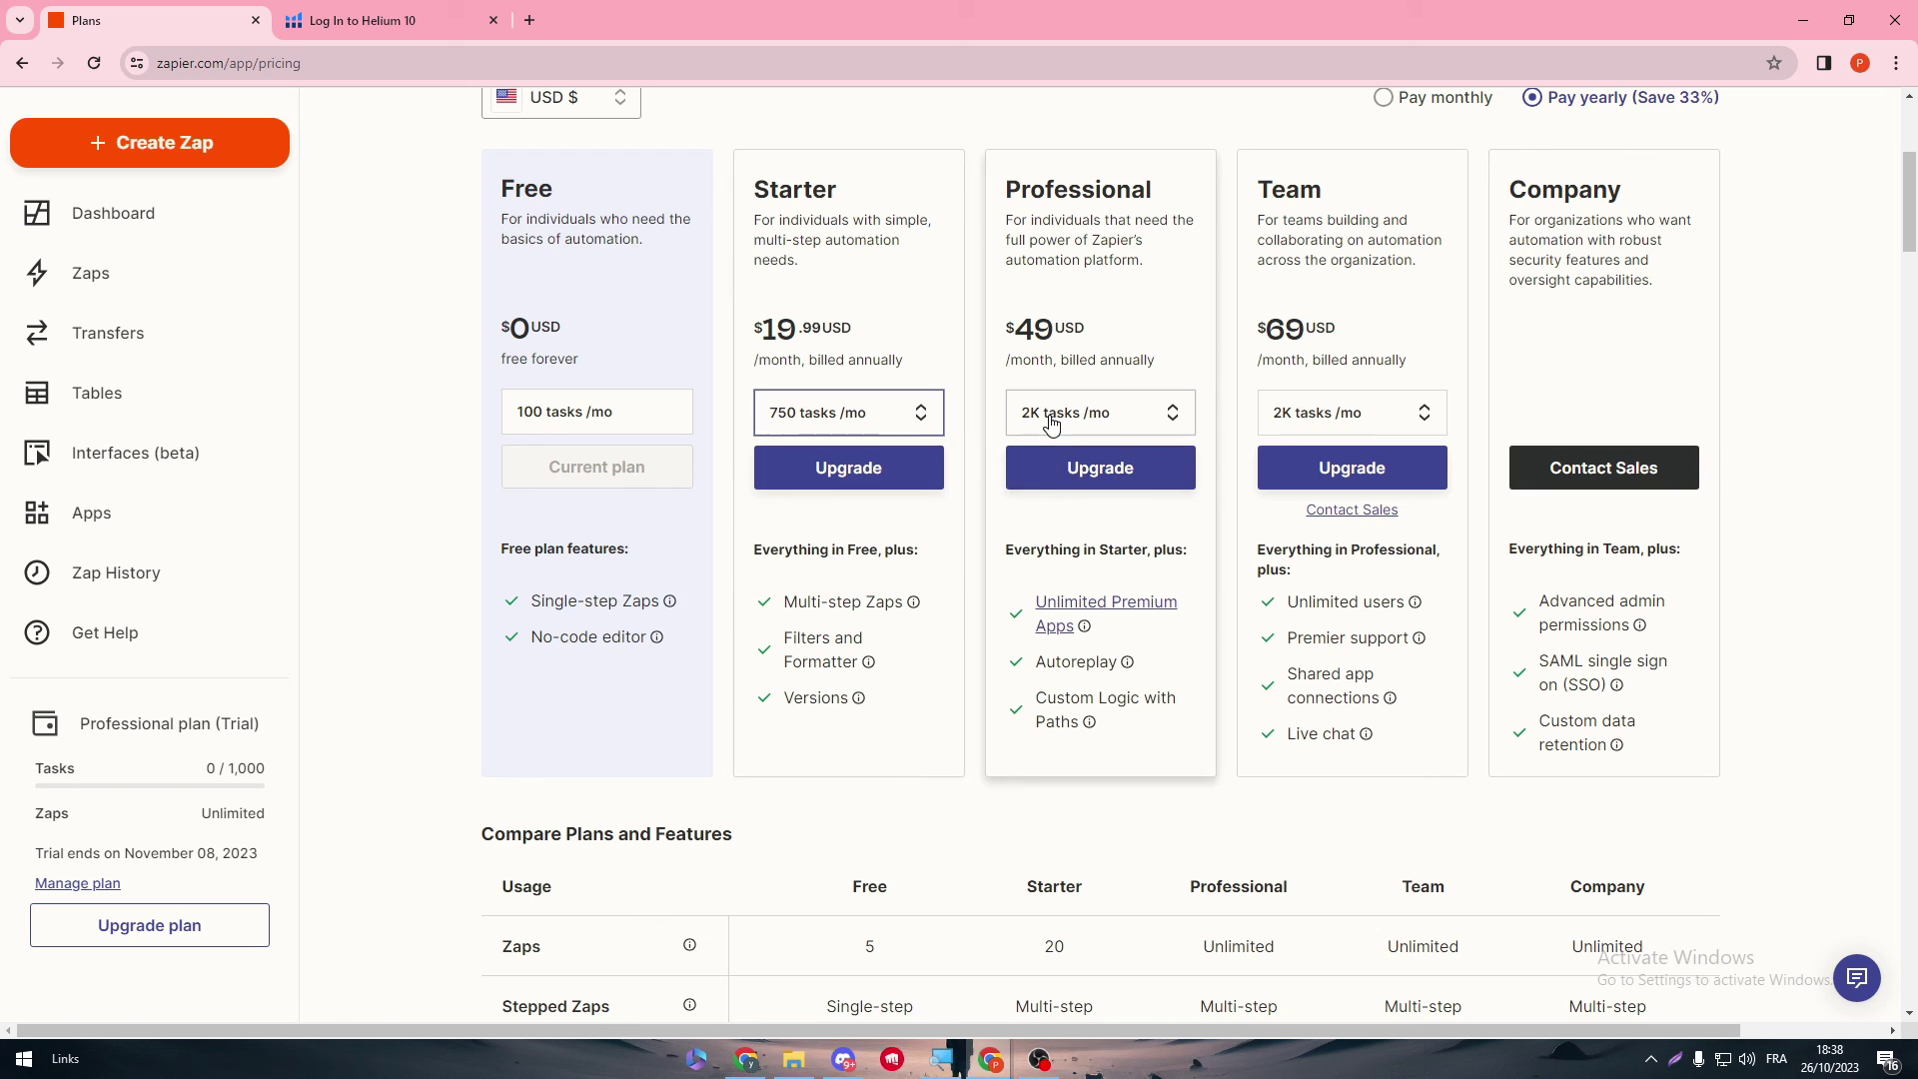
{"action": "left_click", "coordinate": [1198, 476]}
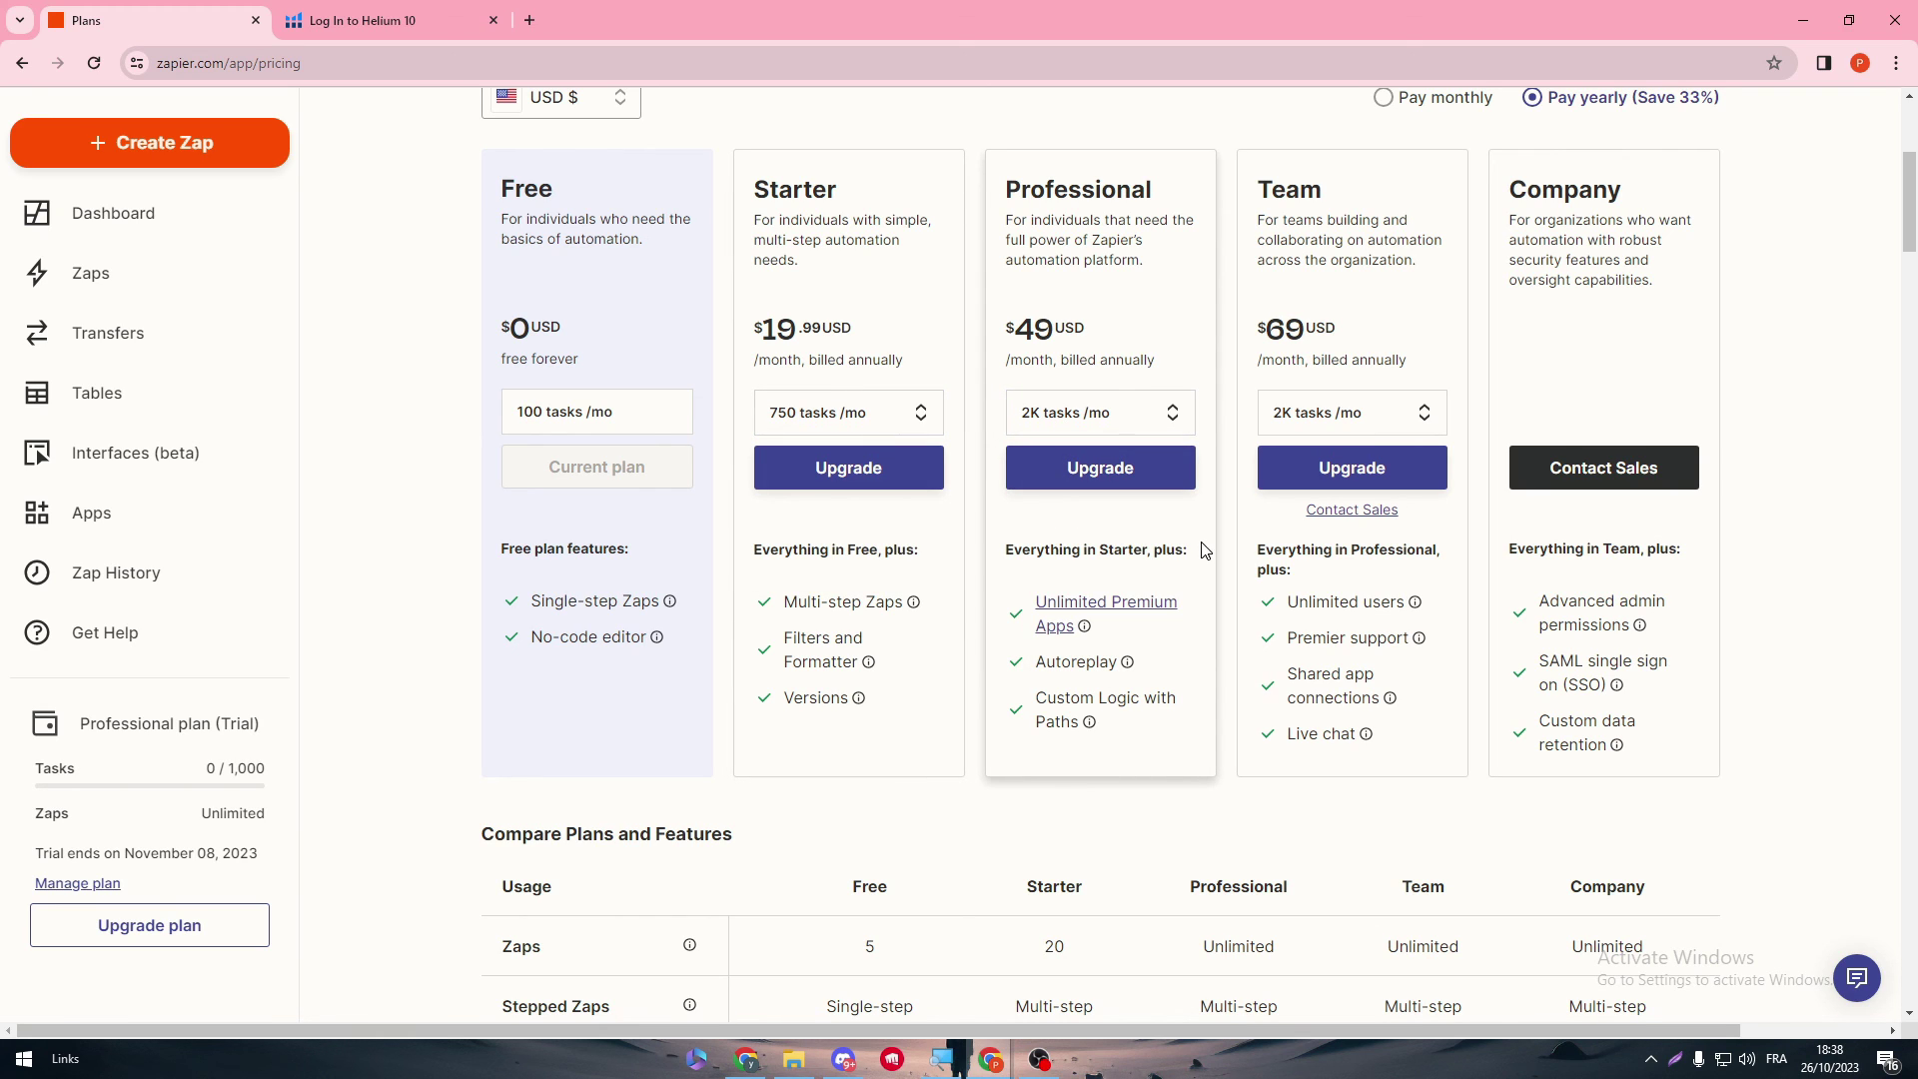
- Set the Professional plan to 2M tasks/mo and check its $3,389 monthly price
{"action": "left_click", "coordinate": [1173, 427]}
{"action": "left_click_drag", "start_coordinate": [1189, 486], "coordinate": [1182, 640]}
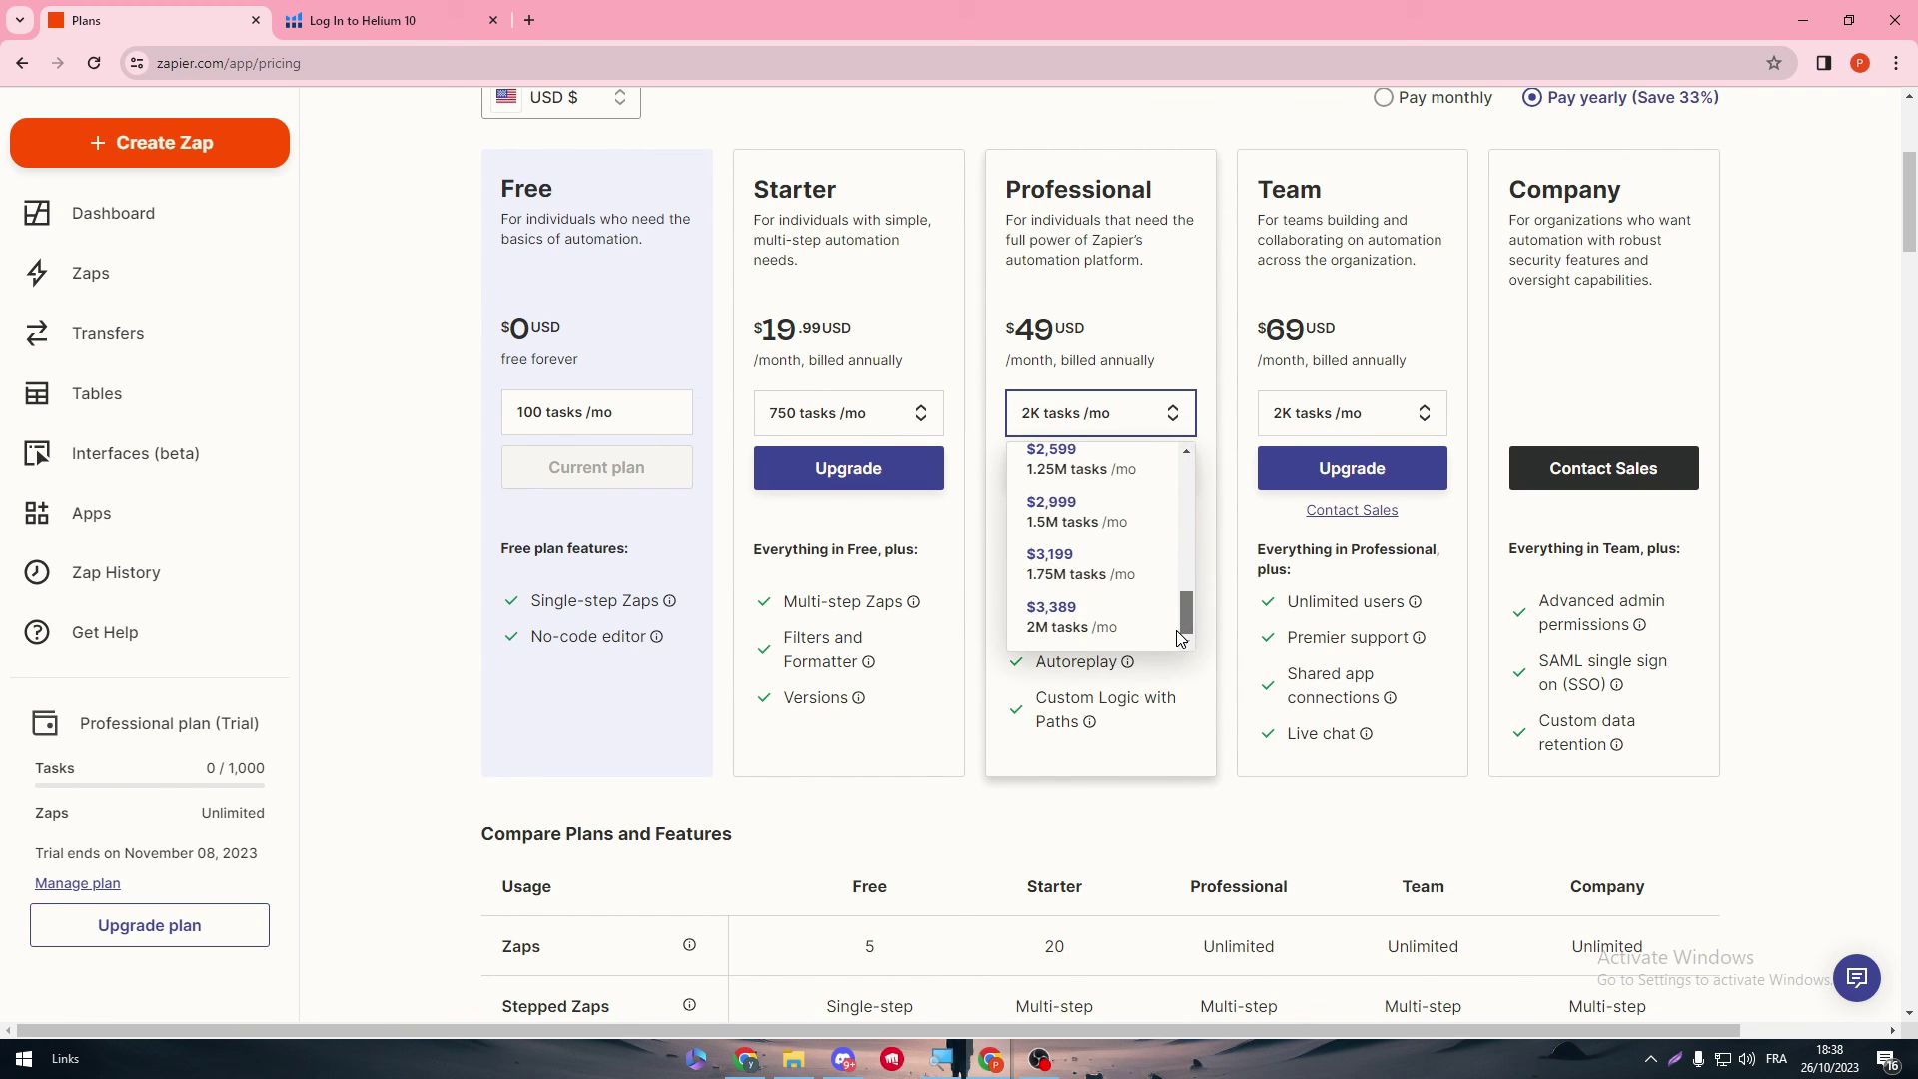
{"action": "left_click", "coordinate": [1079, 618]}
{"action": "left_click_drag", "start_coordinate": [1005, 327], "coordinate": [1159, 344]}
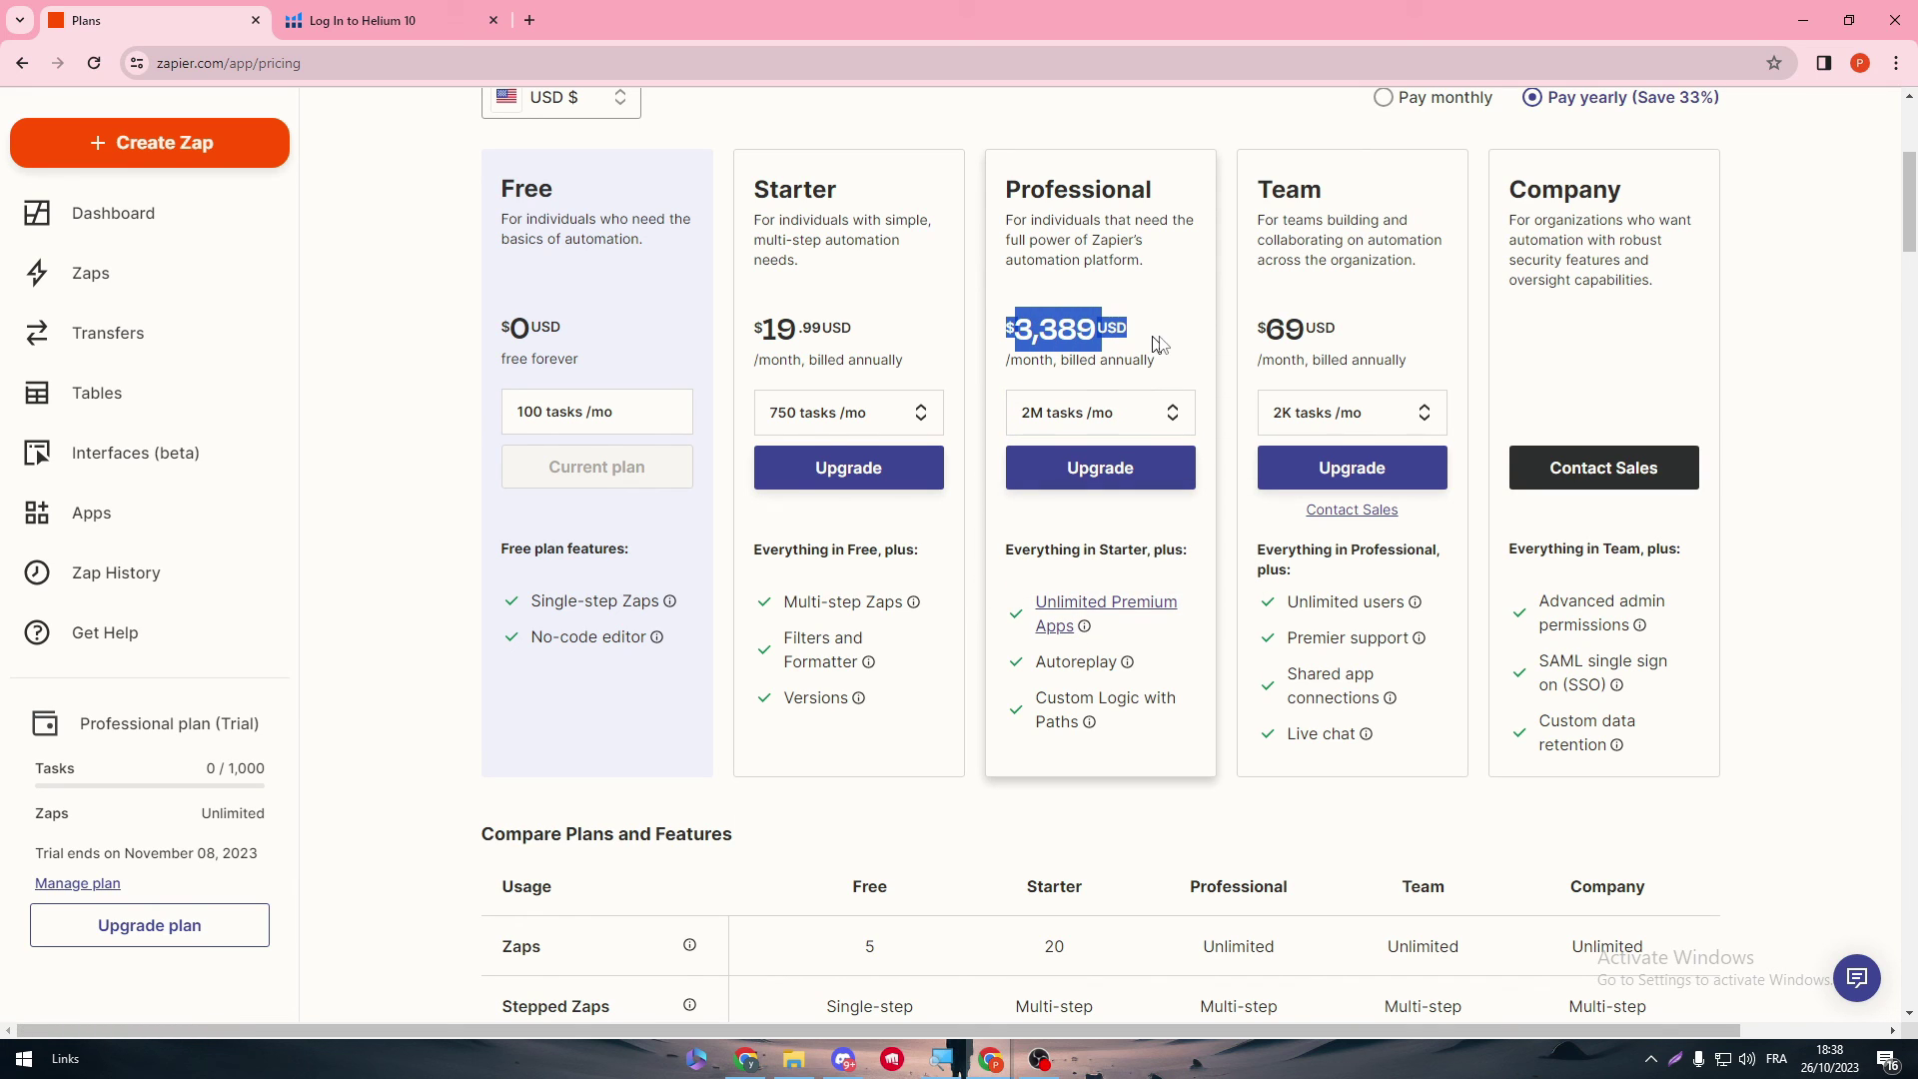
{"action": "left_click", "coordinate": [1154, 345]}
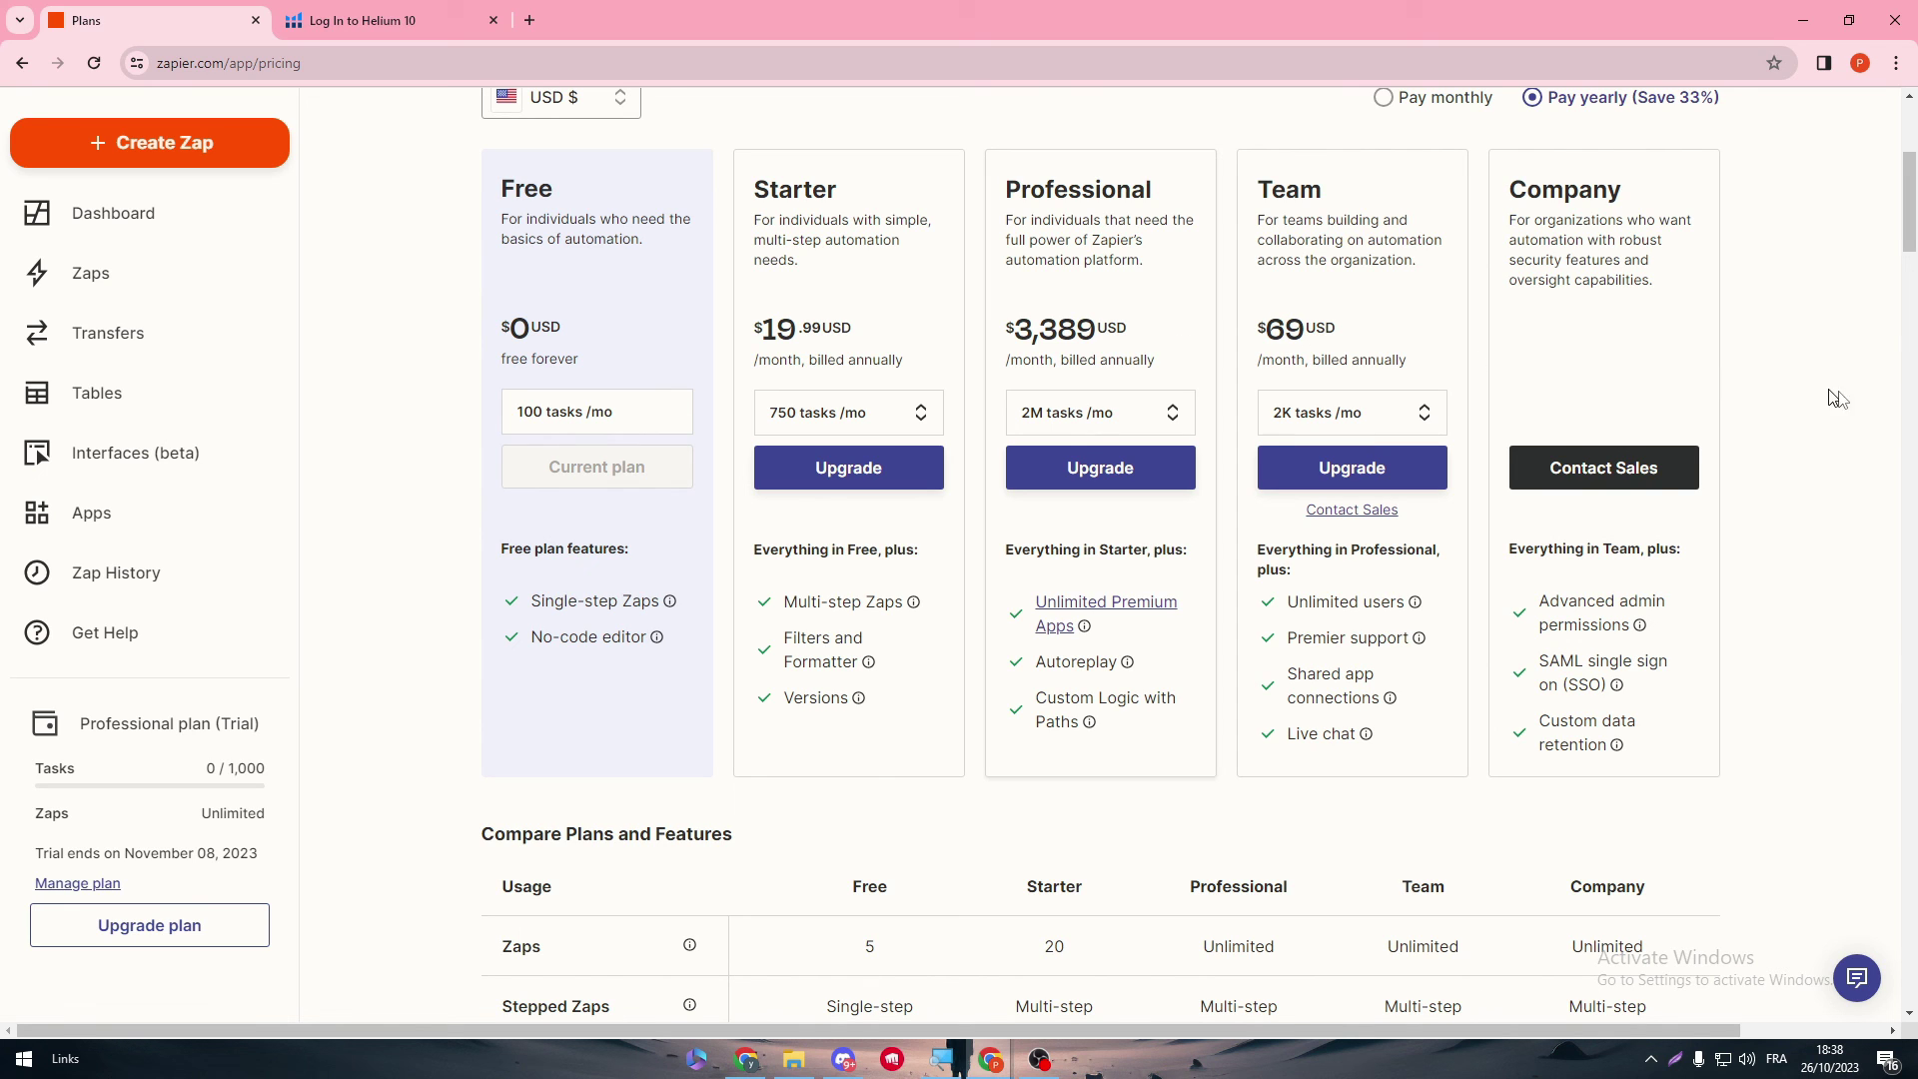
{"action": "scroll", "coordinate": [1417, 291], "scroll_direction": "up", "scroll_amount": 5}
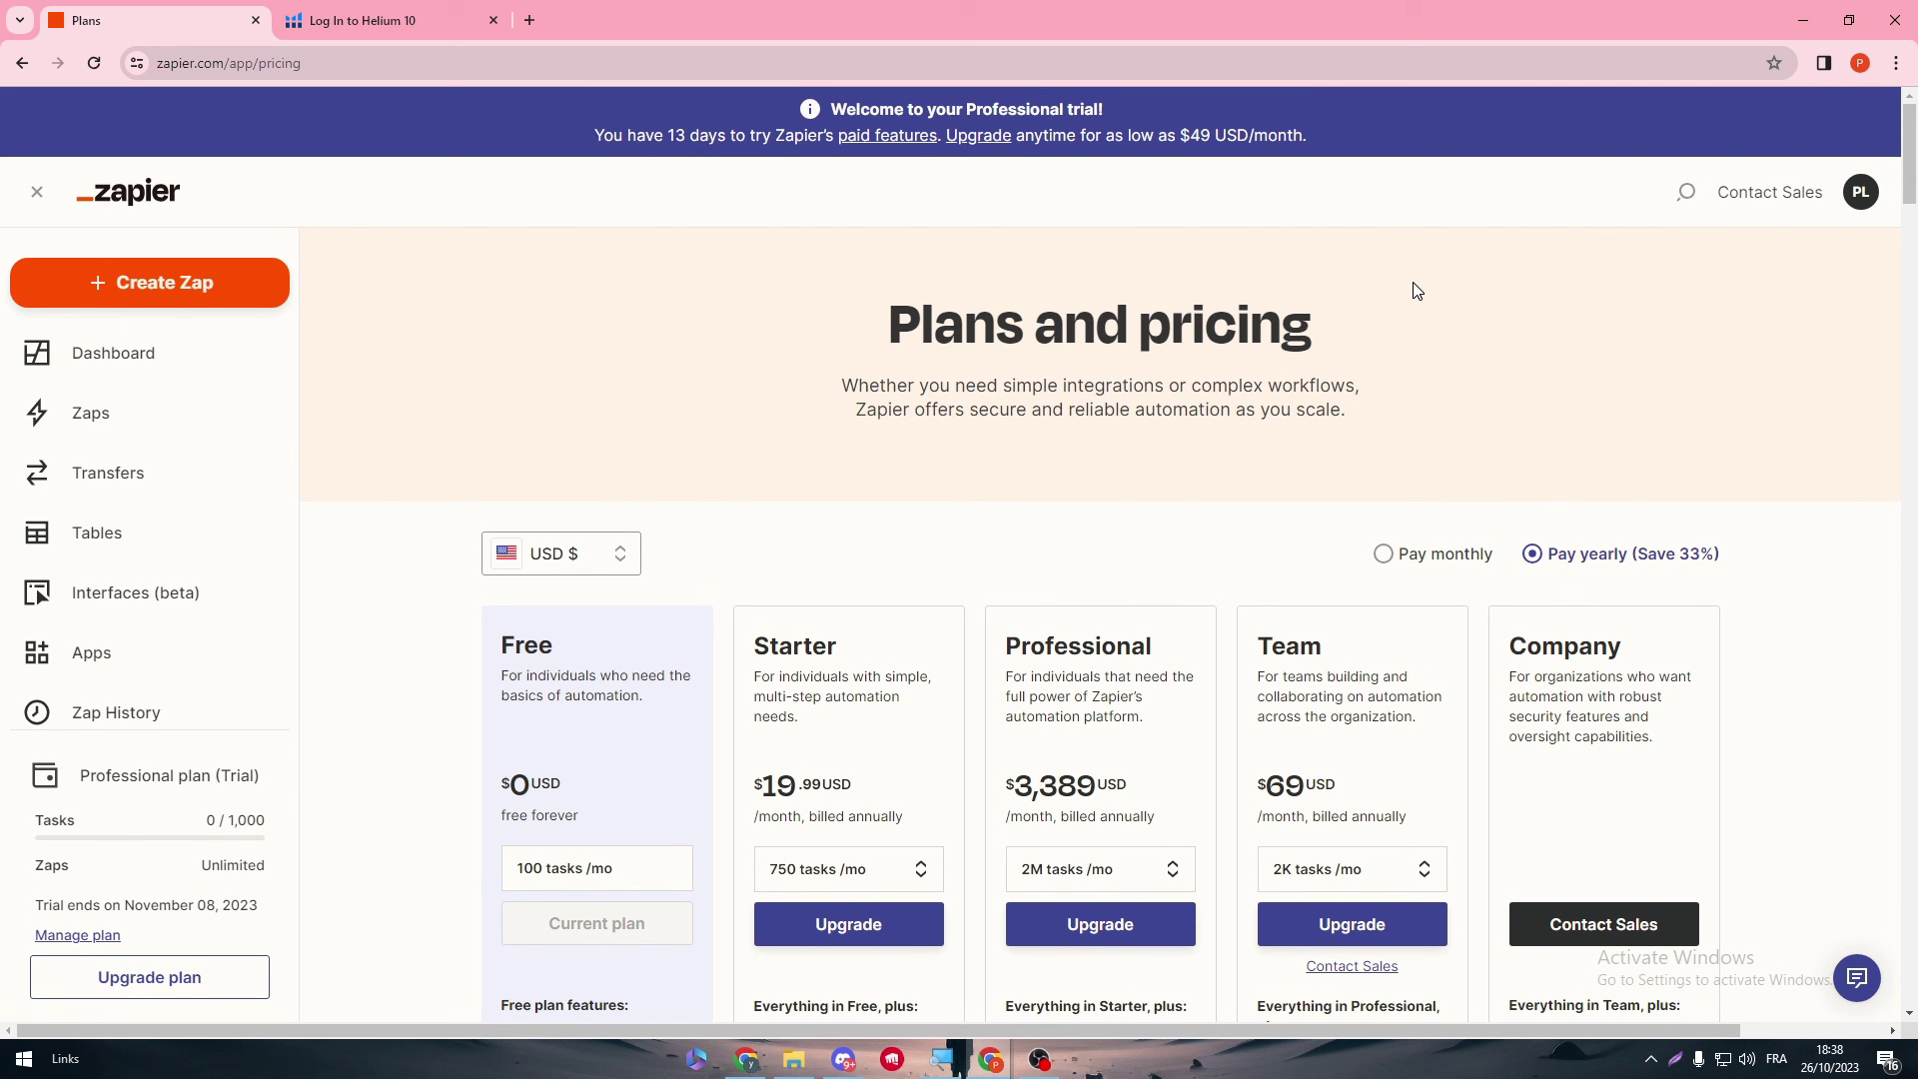